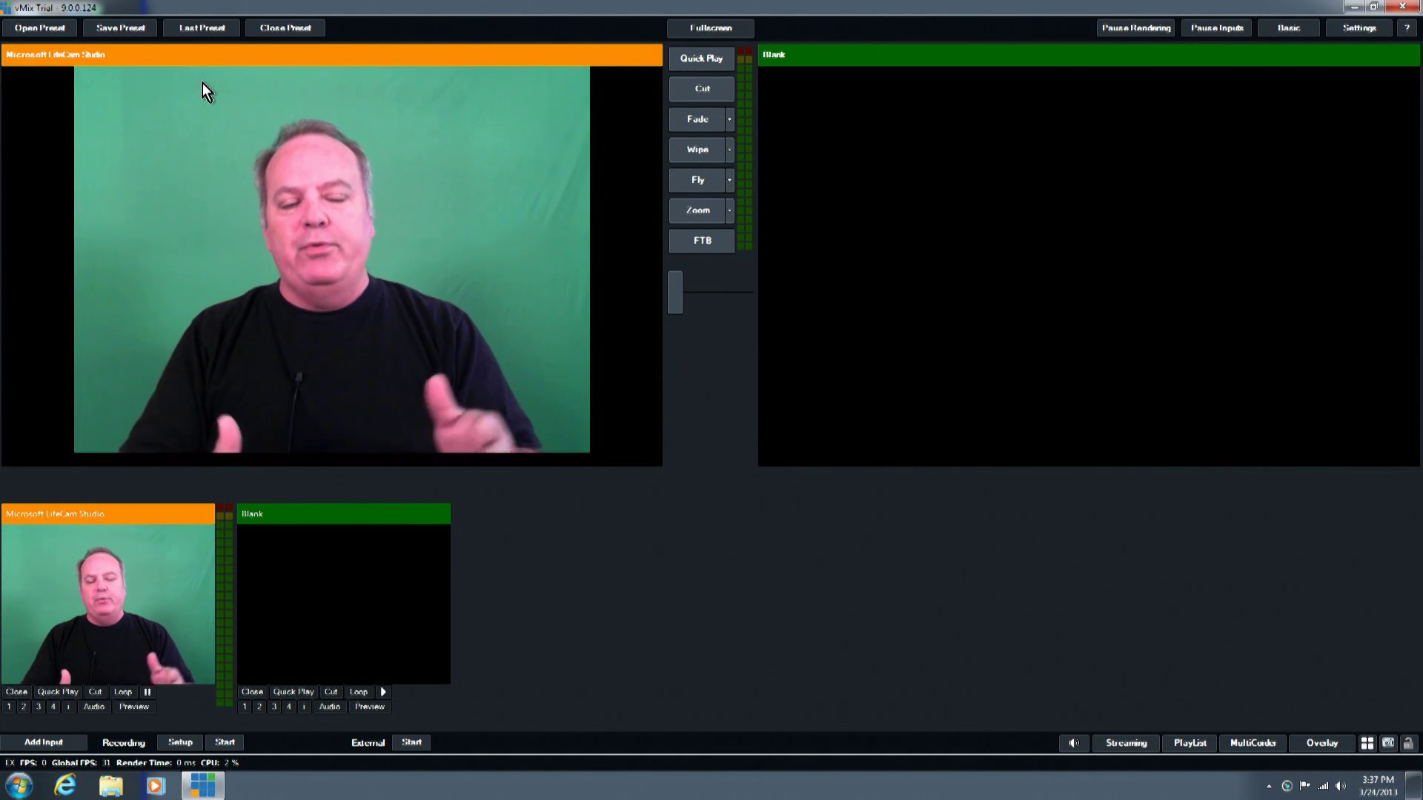
# Toggle the fullscreen output on and back off, and send the previewed Microsoft LifeCam Studio input to the live output
pyautogui.click(703, 29)
pyautogui.click(702, 29)
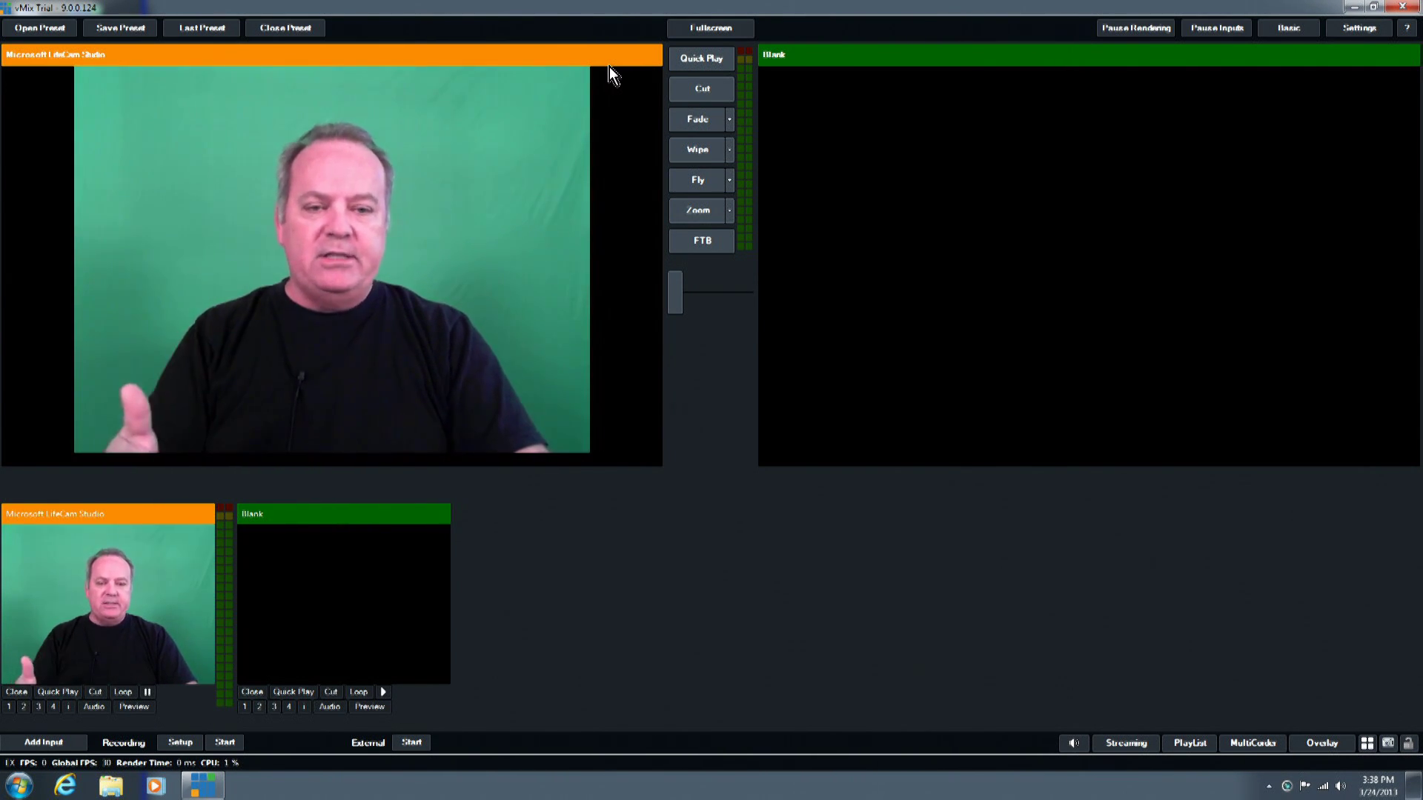
pyautogui.click(496, 227)
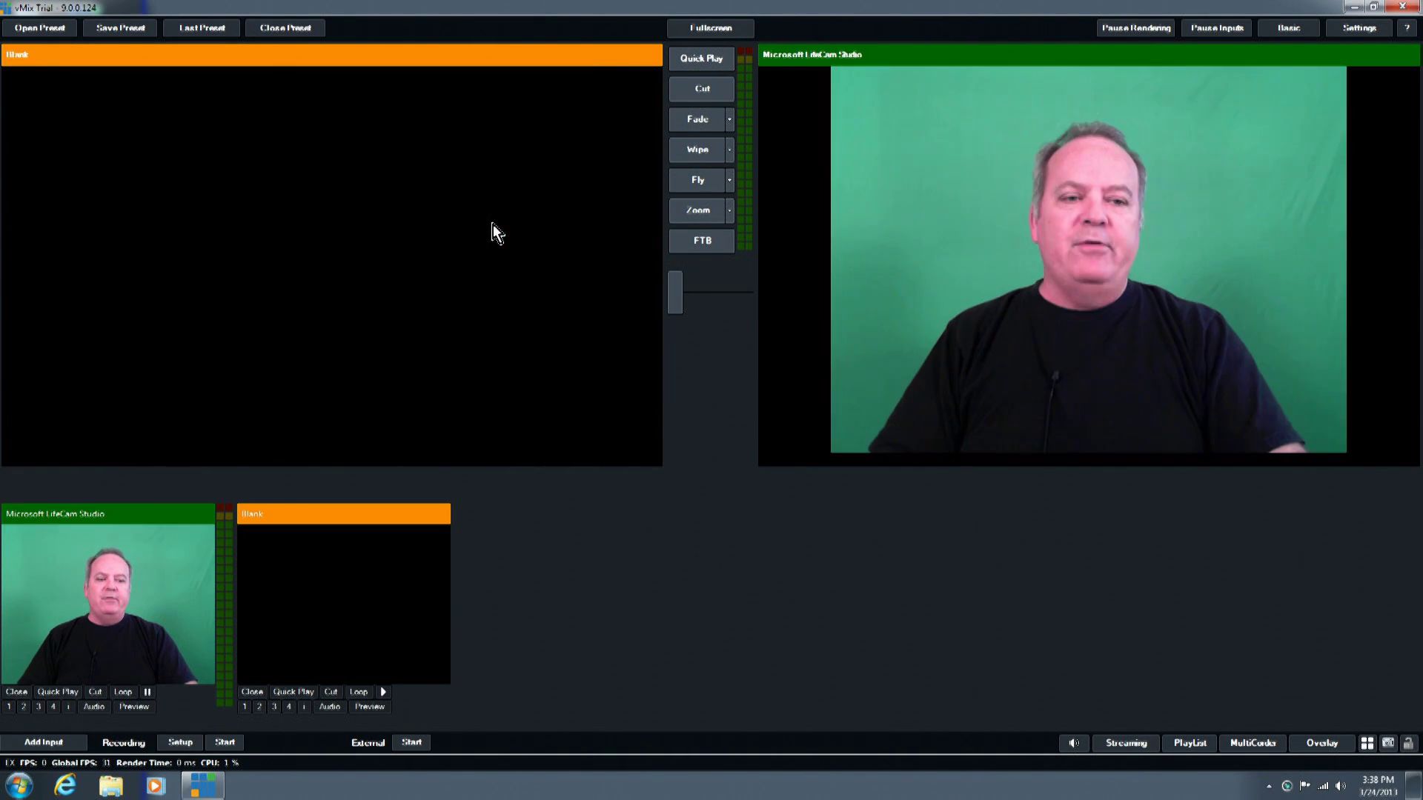
# Pause and resume rendering, and switch the interface to Basic mode and back to Advanced
pyautogui.click(1136, 29)
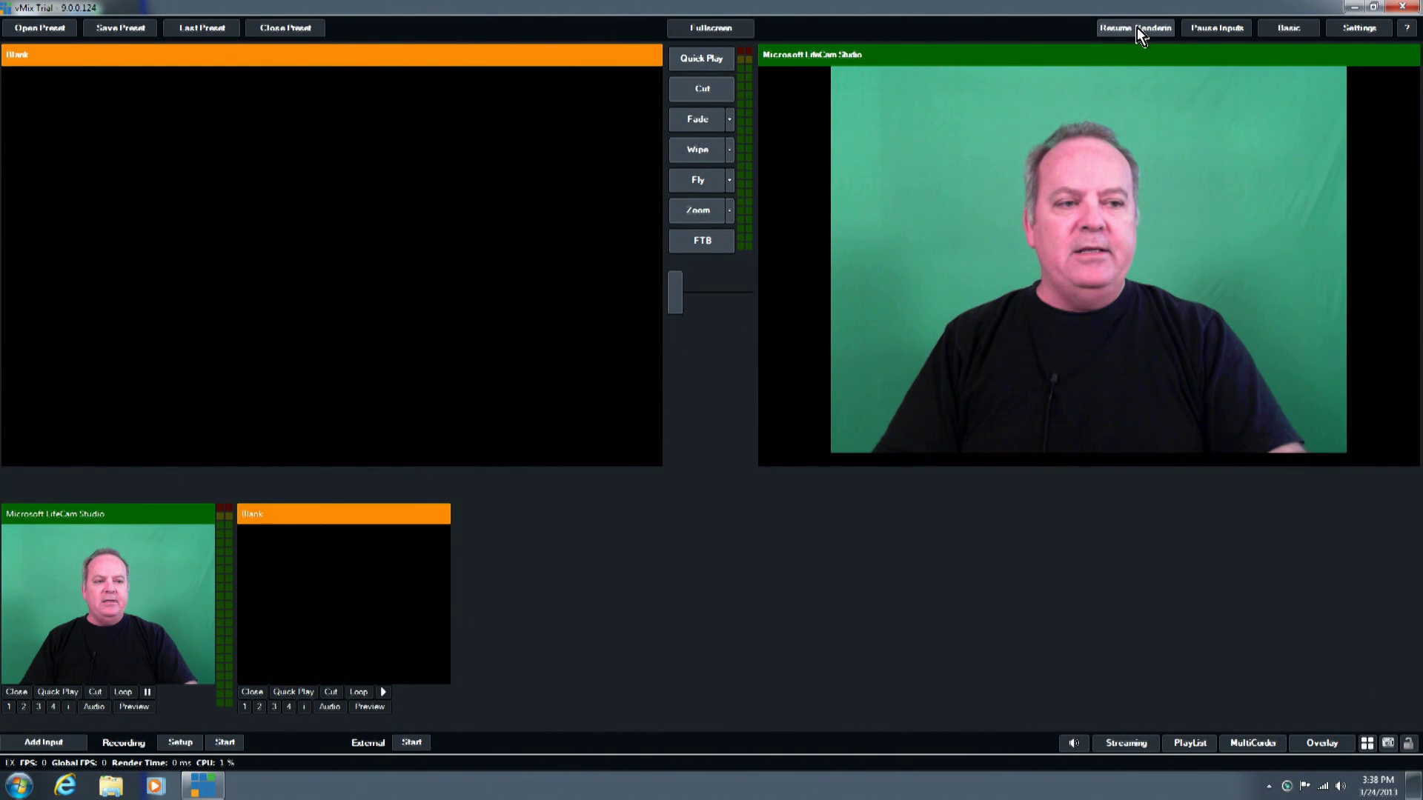
pyautogui.click(1137, 28)
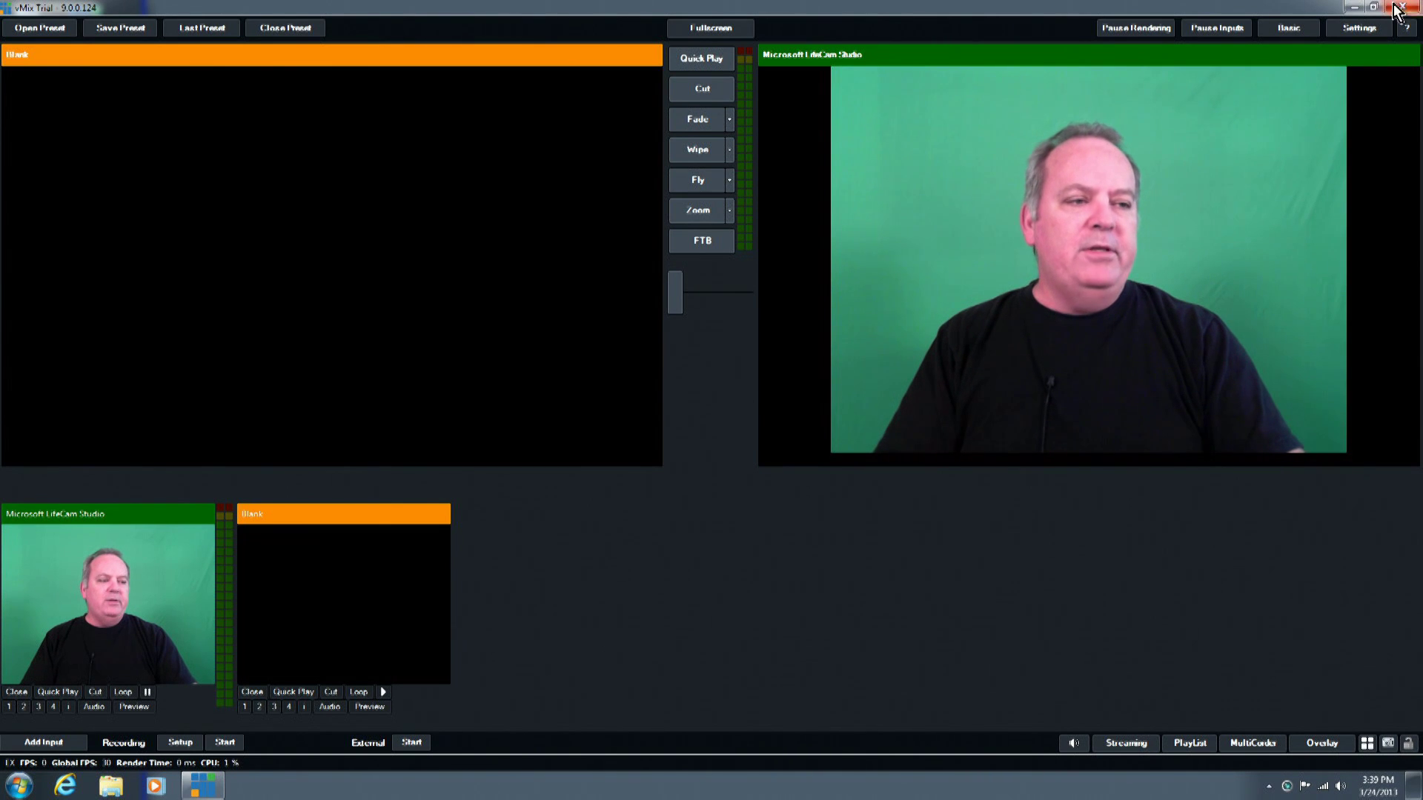
pyautogui.click(1300, 28)
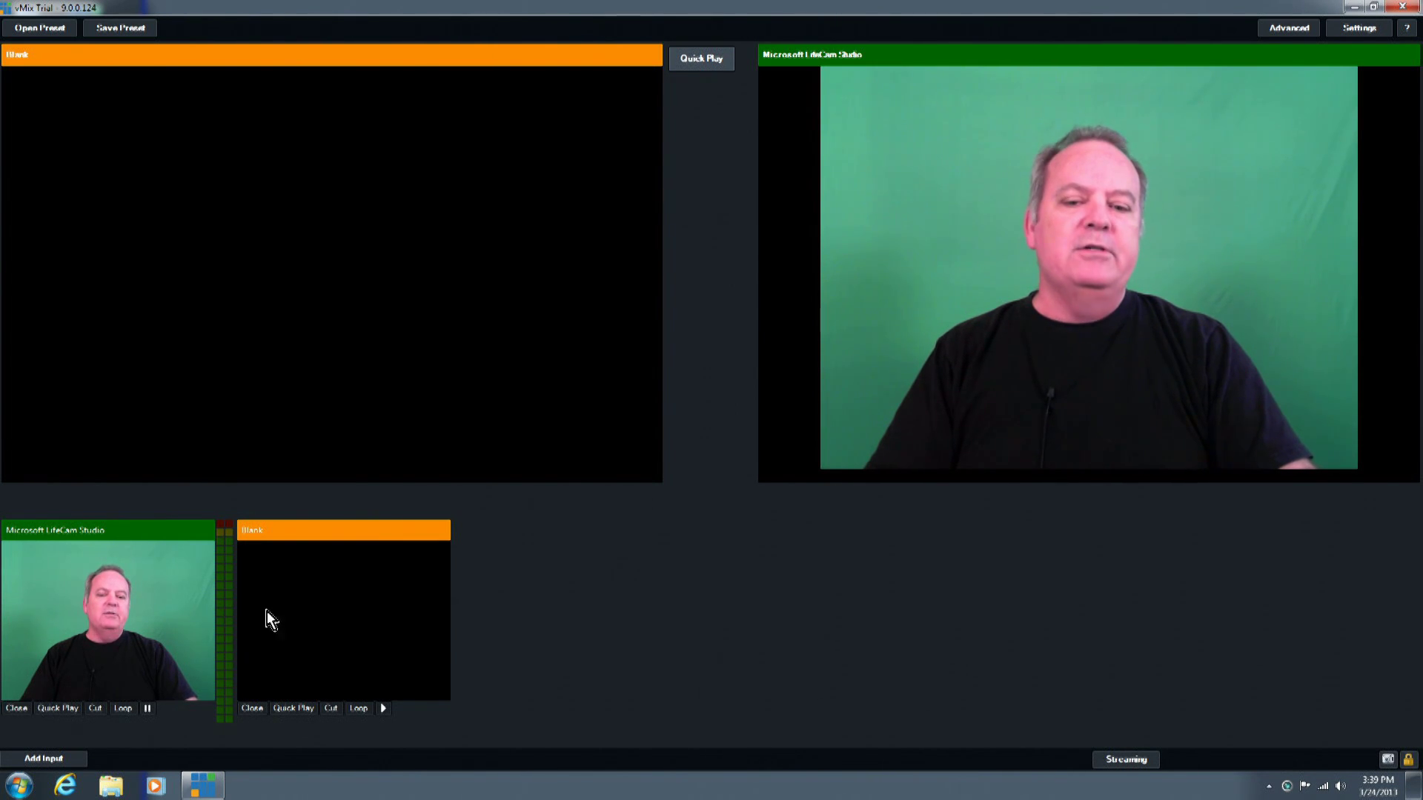
pyautogui.click(1286, 29)
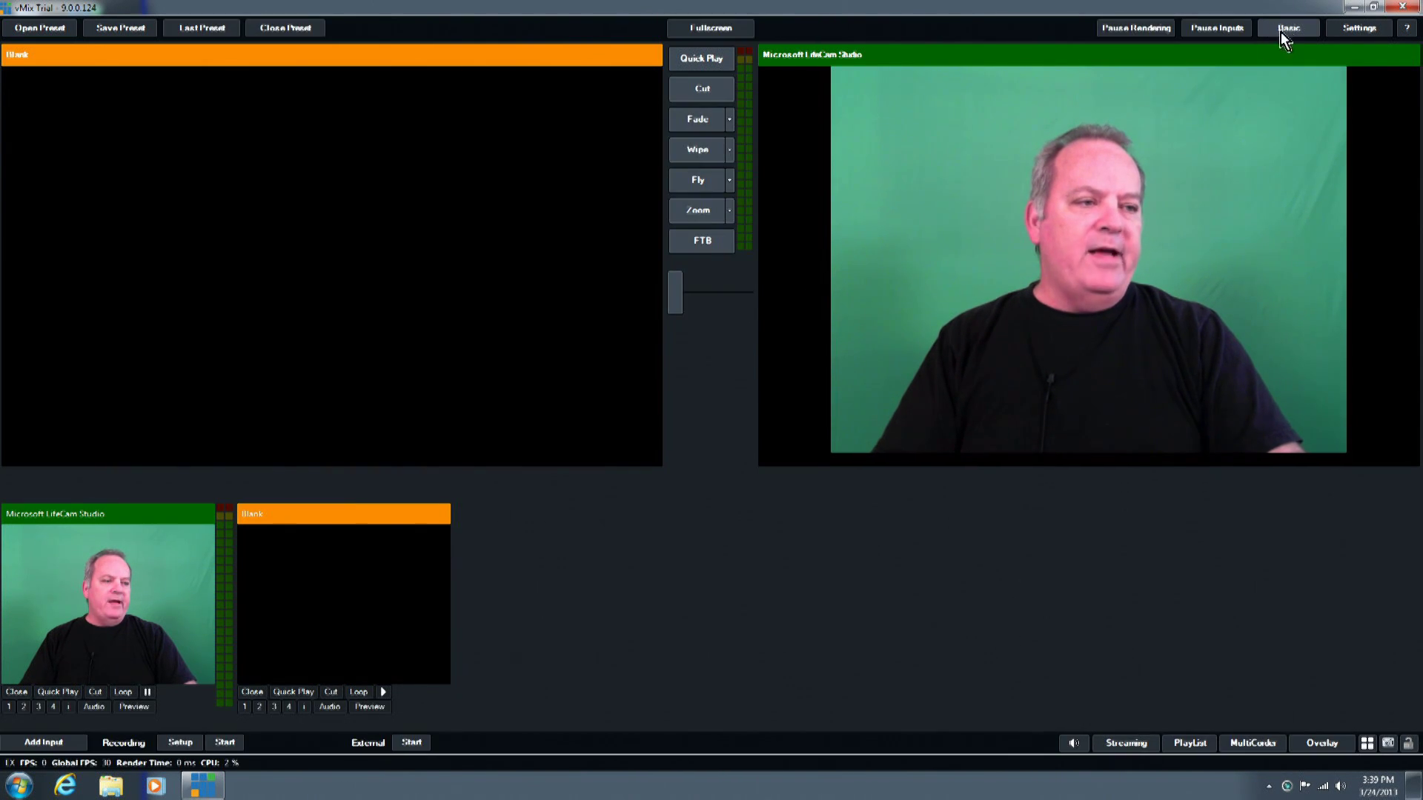
# Open the settings and examine the display and recording options, including the folder picker for recordings, keeping the current folder
pyautogui.click(1359, 33)
pyautogui.moveTo(769, 225); pyautogui.dragTo(882, 196)
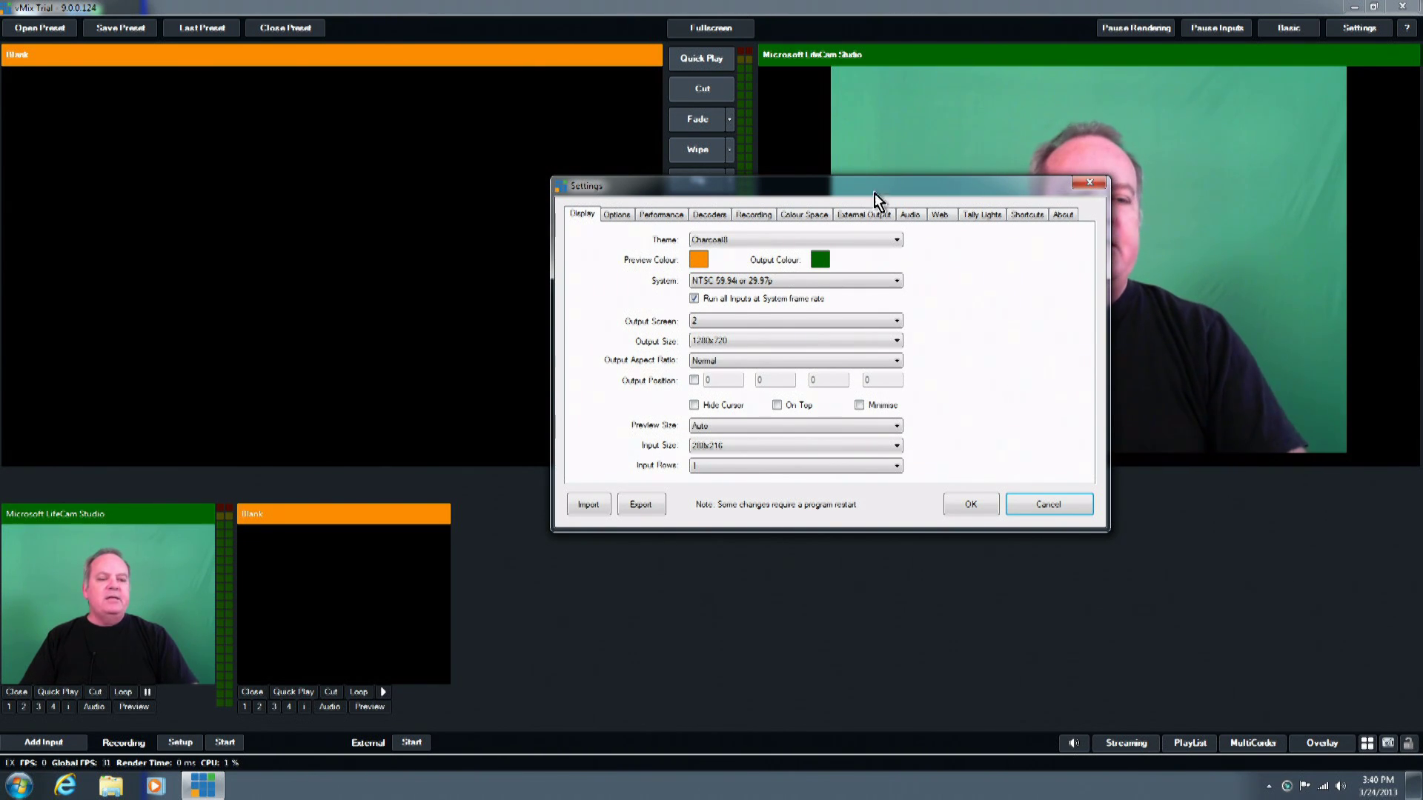
pyautogui.moveTo(867, 186); pyautogui.dragTo(738, 175)
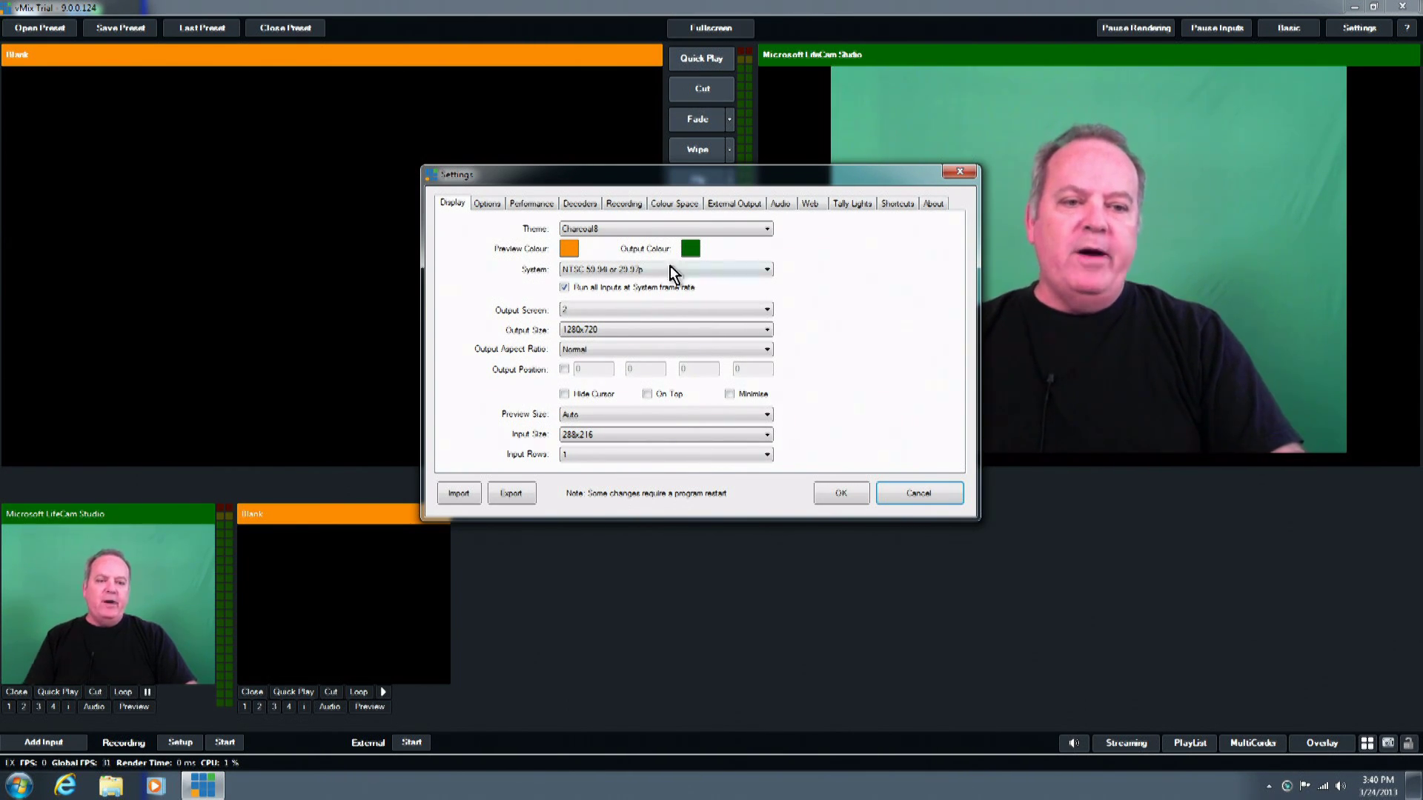
pyautogui.click(623, 203)
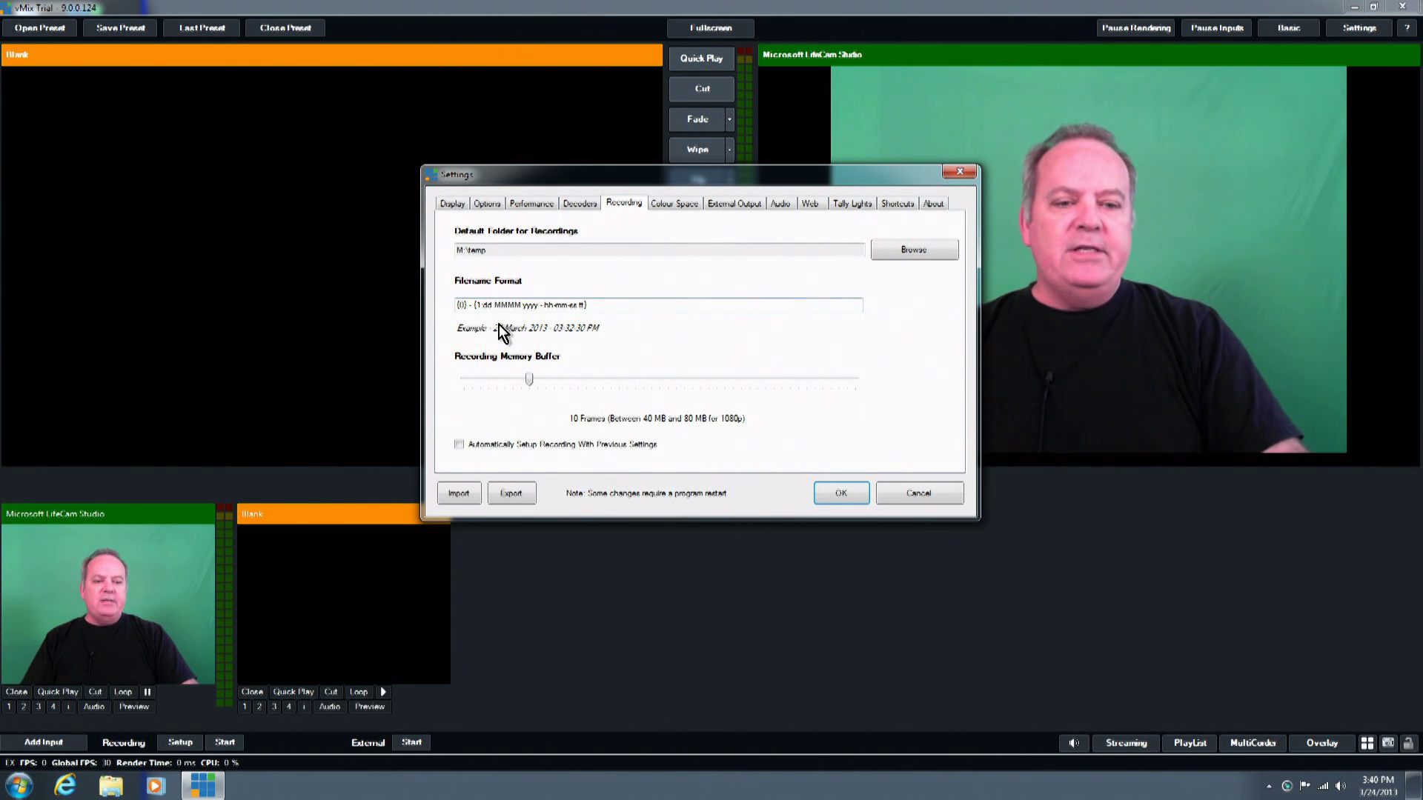
pyautogui.click(911, 252)
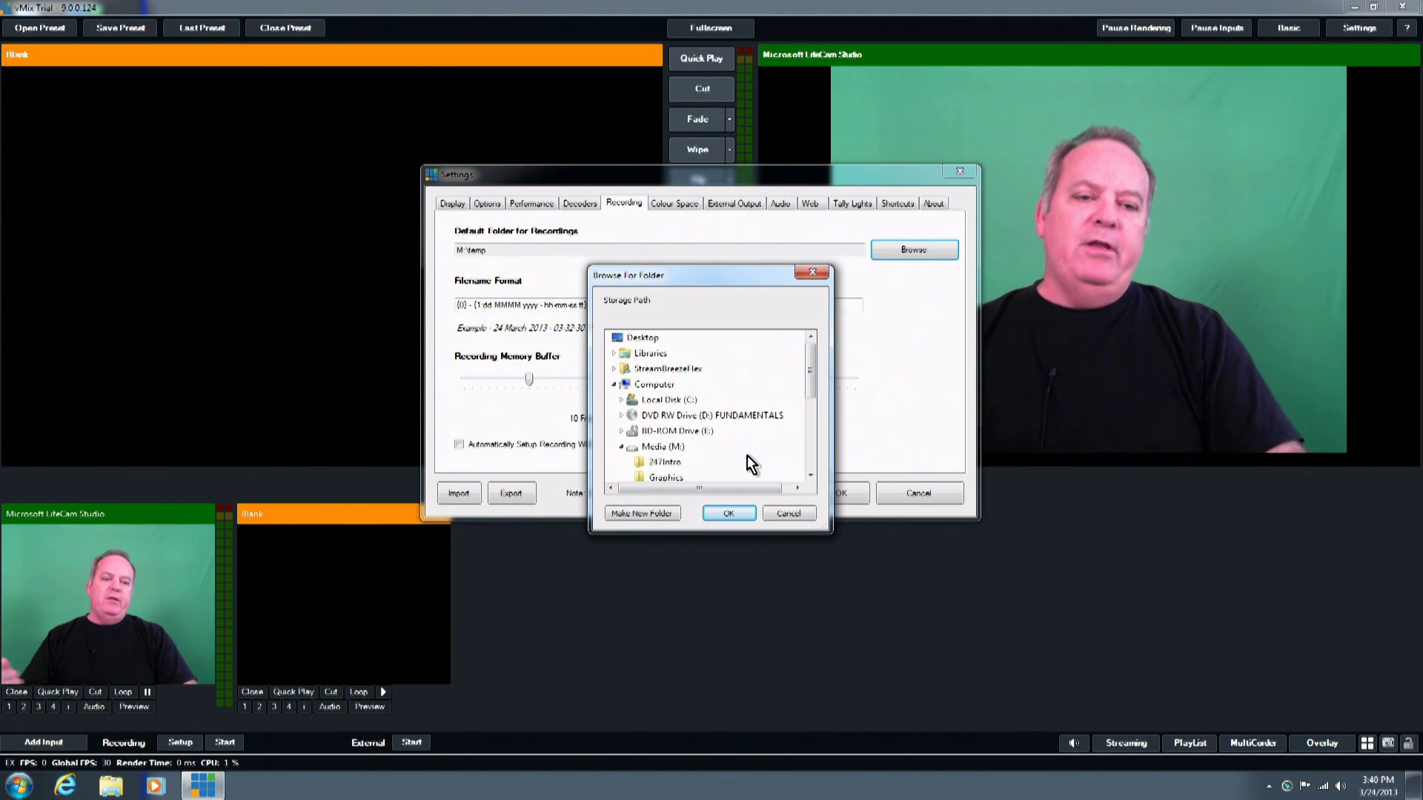
pyautogui.click(723, 511)
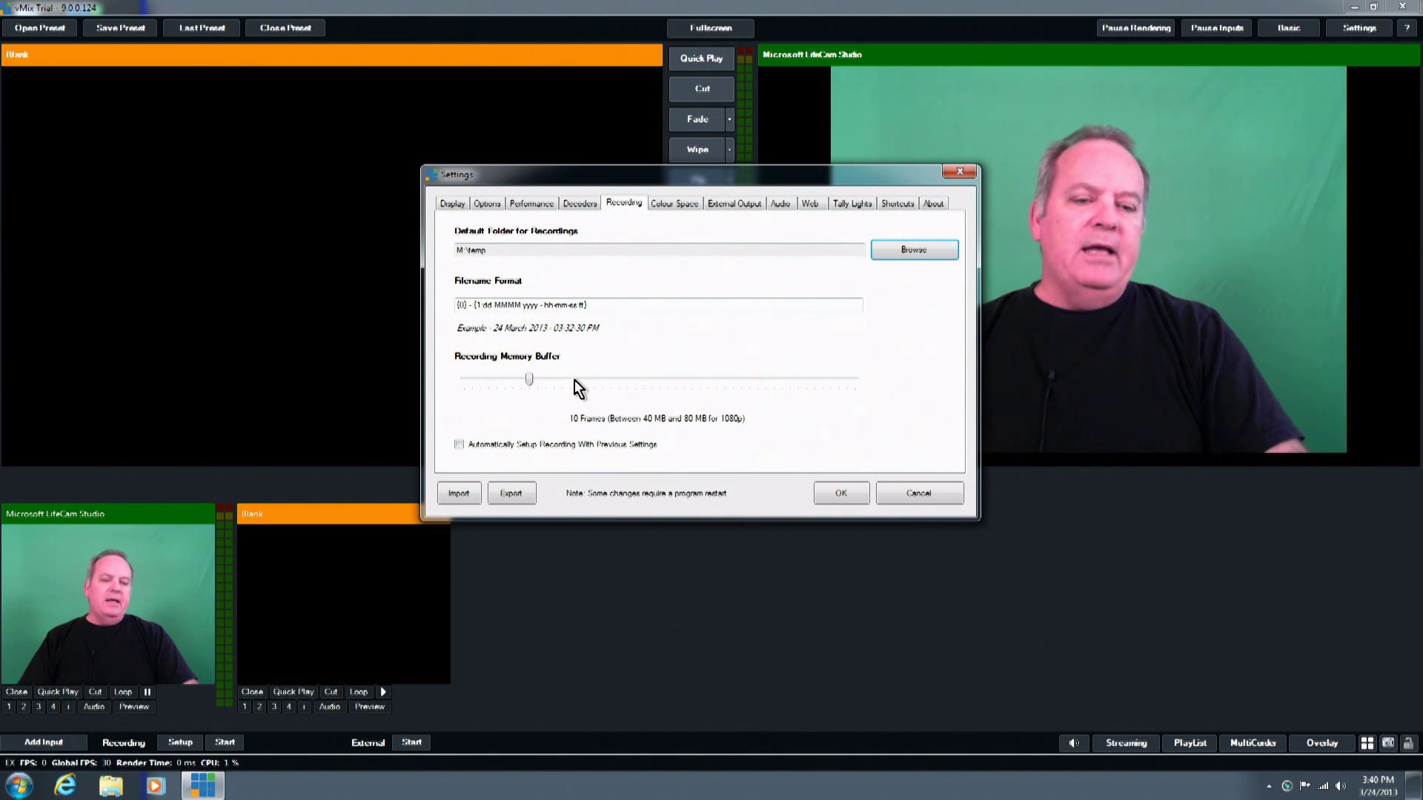
# Review the colour space, recording and external output settings, and enable the DeckLink Renderer
pyautogui.click(676, 205)
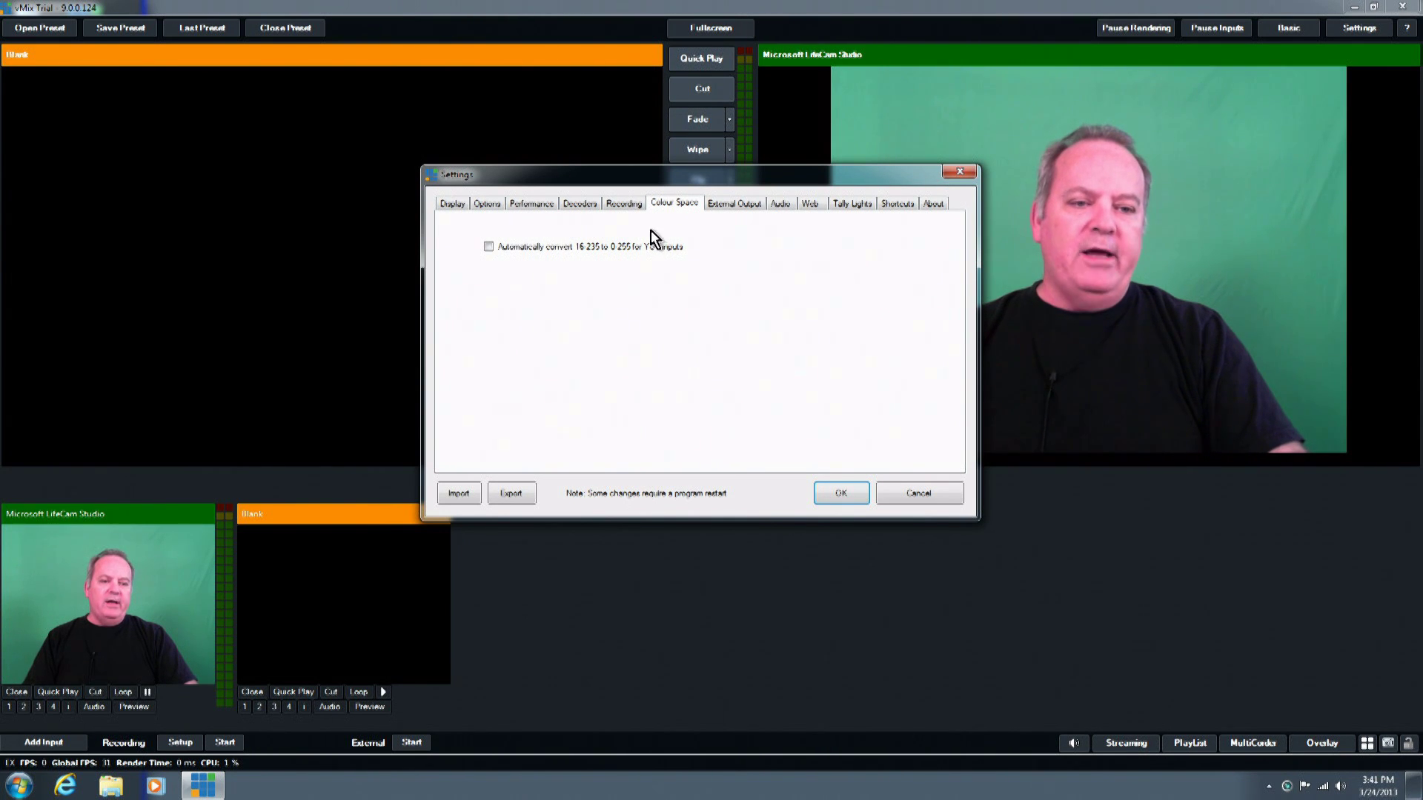
pyautogui.click(622, 205)
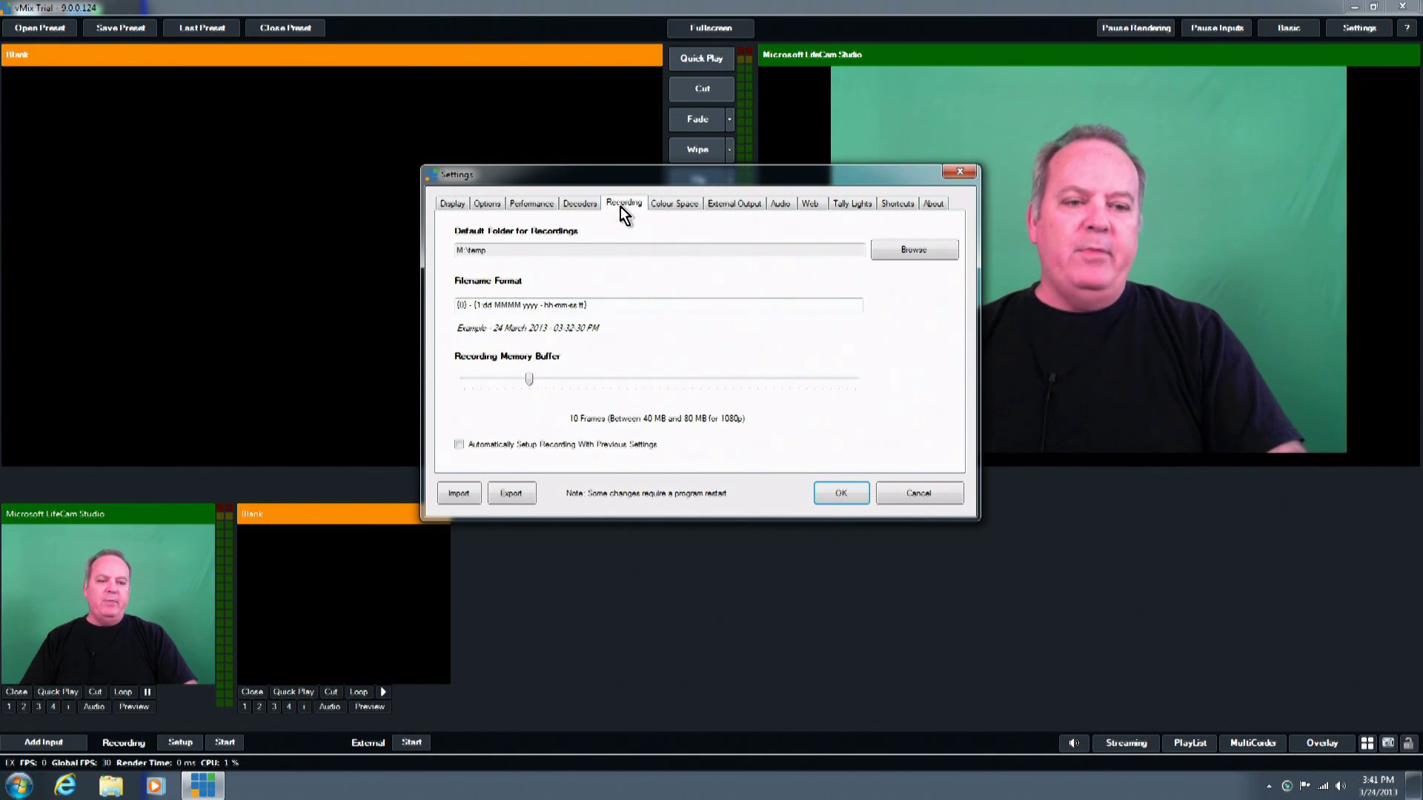
pyautogui.click(730, 210)
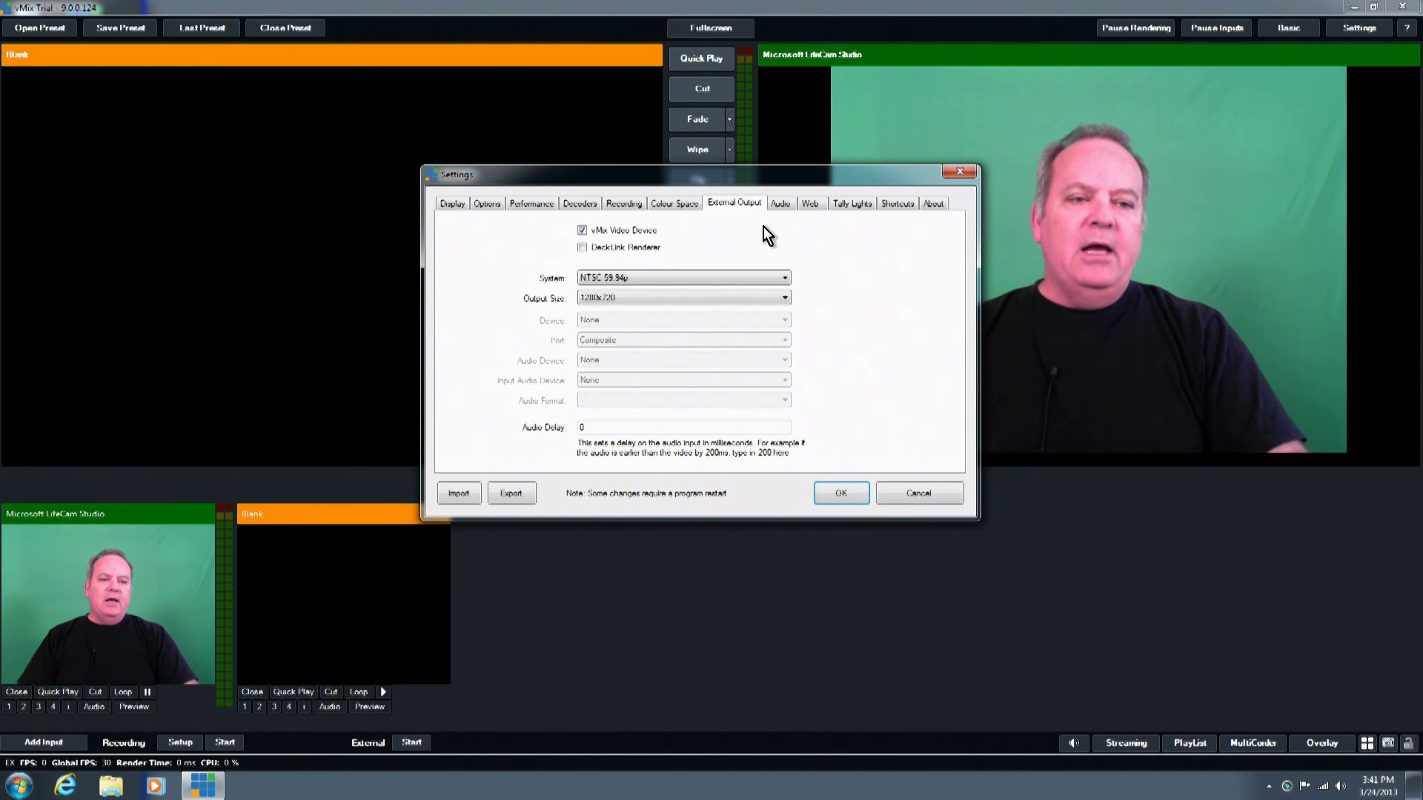
pyautogui.click(784, 206)
pyautogui.click(736, 206)
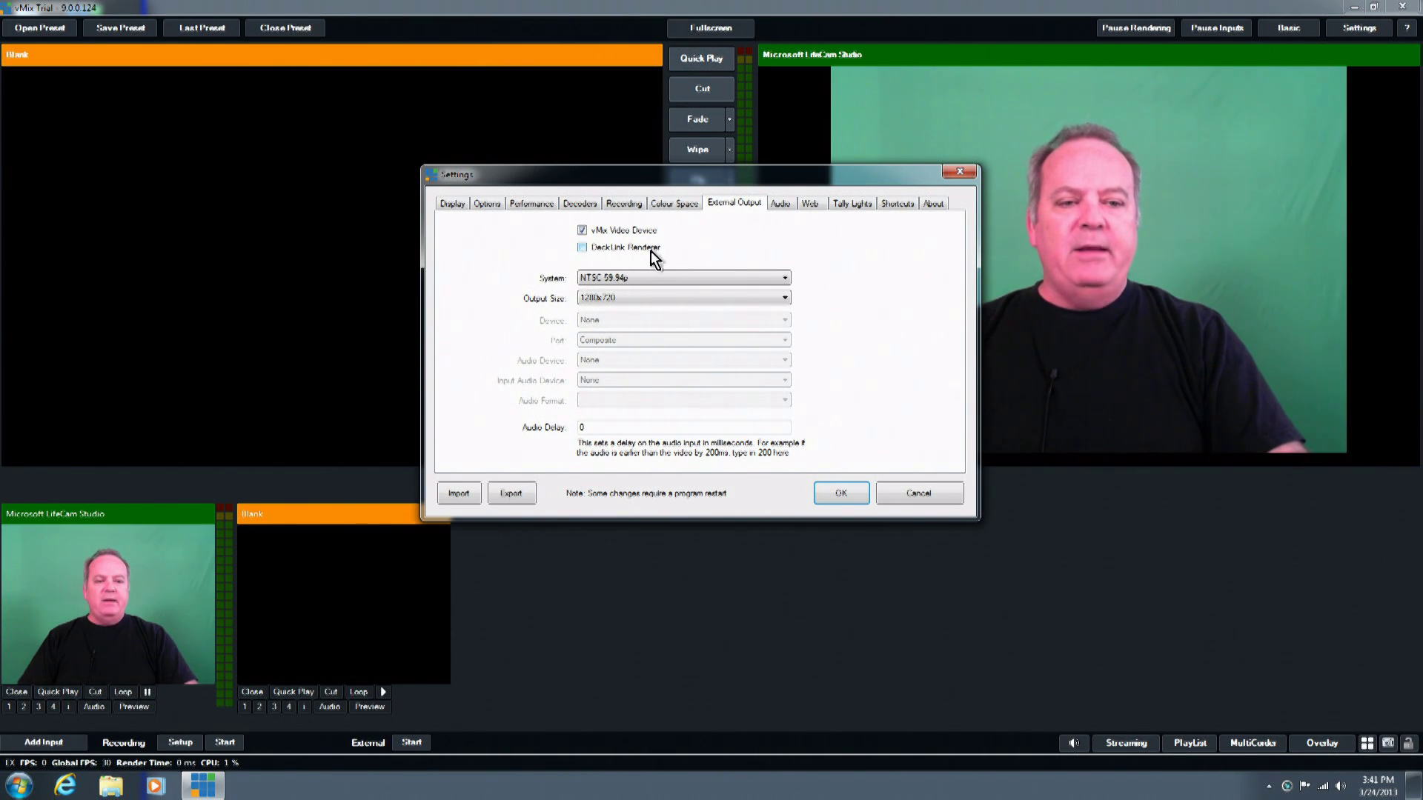
pyautogui.click(582, 248)
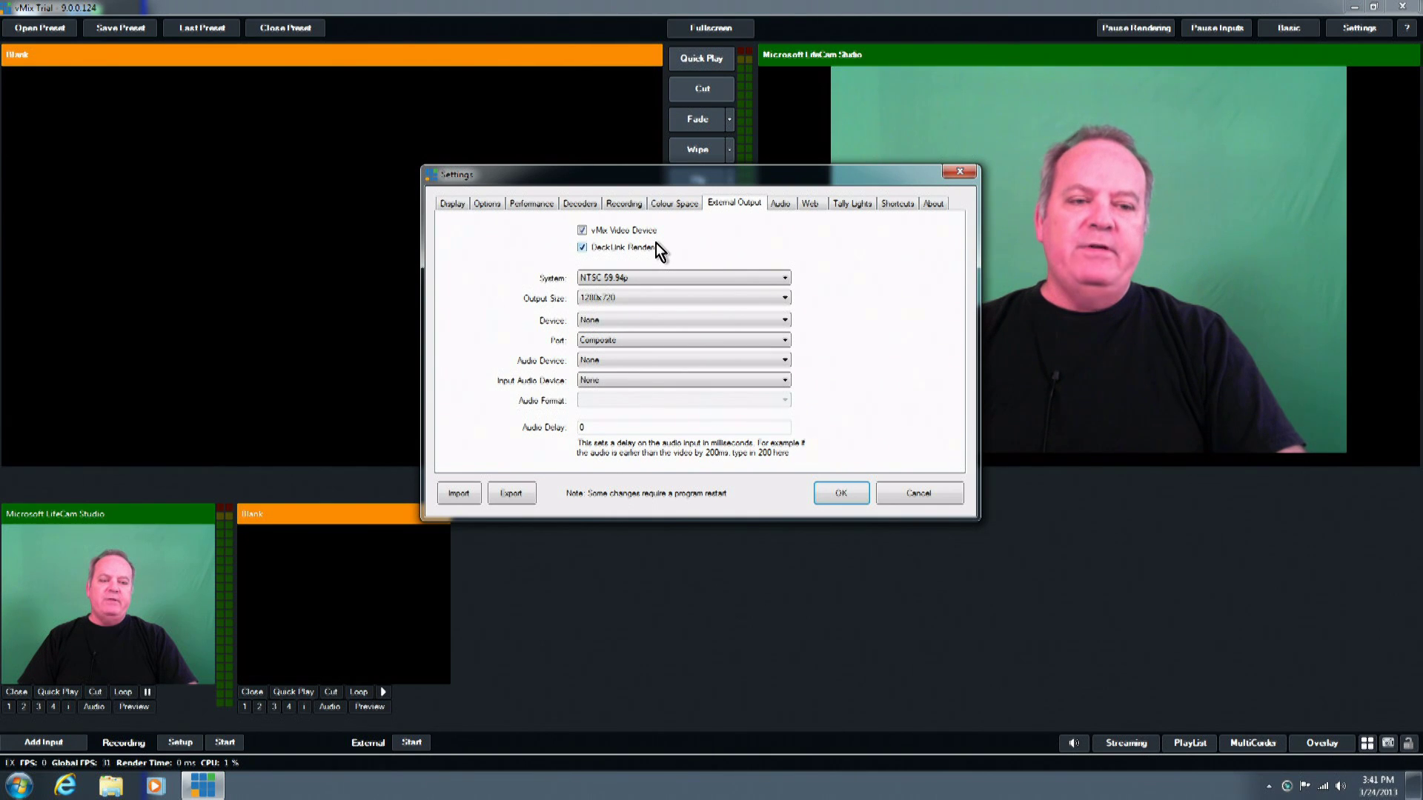
# Examine the audio, web, tally lights, shortcuts, about and display settings, and close the settings without saving
pyautogui.click(779, 204)
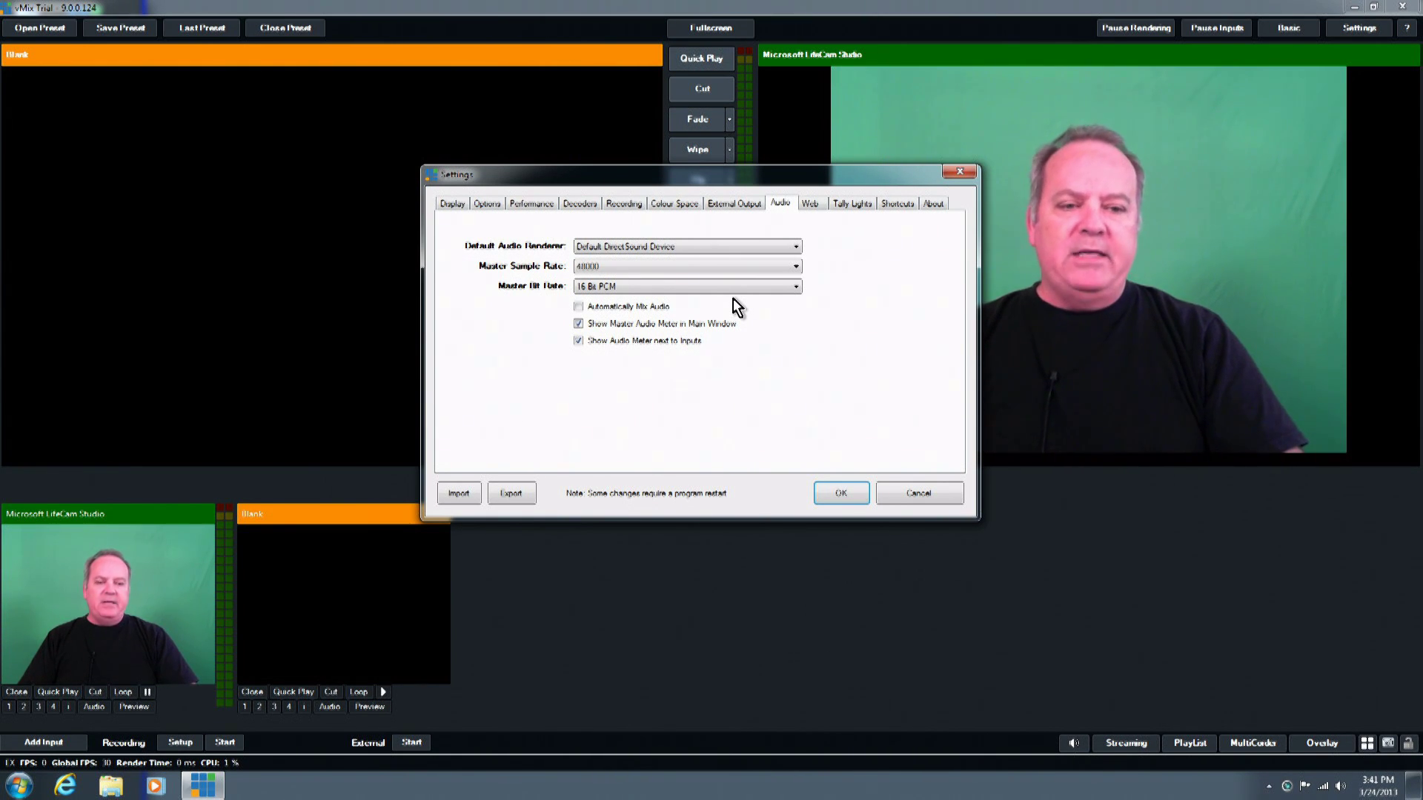
pyautogui.click(815, 205)
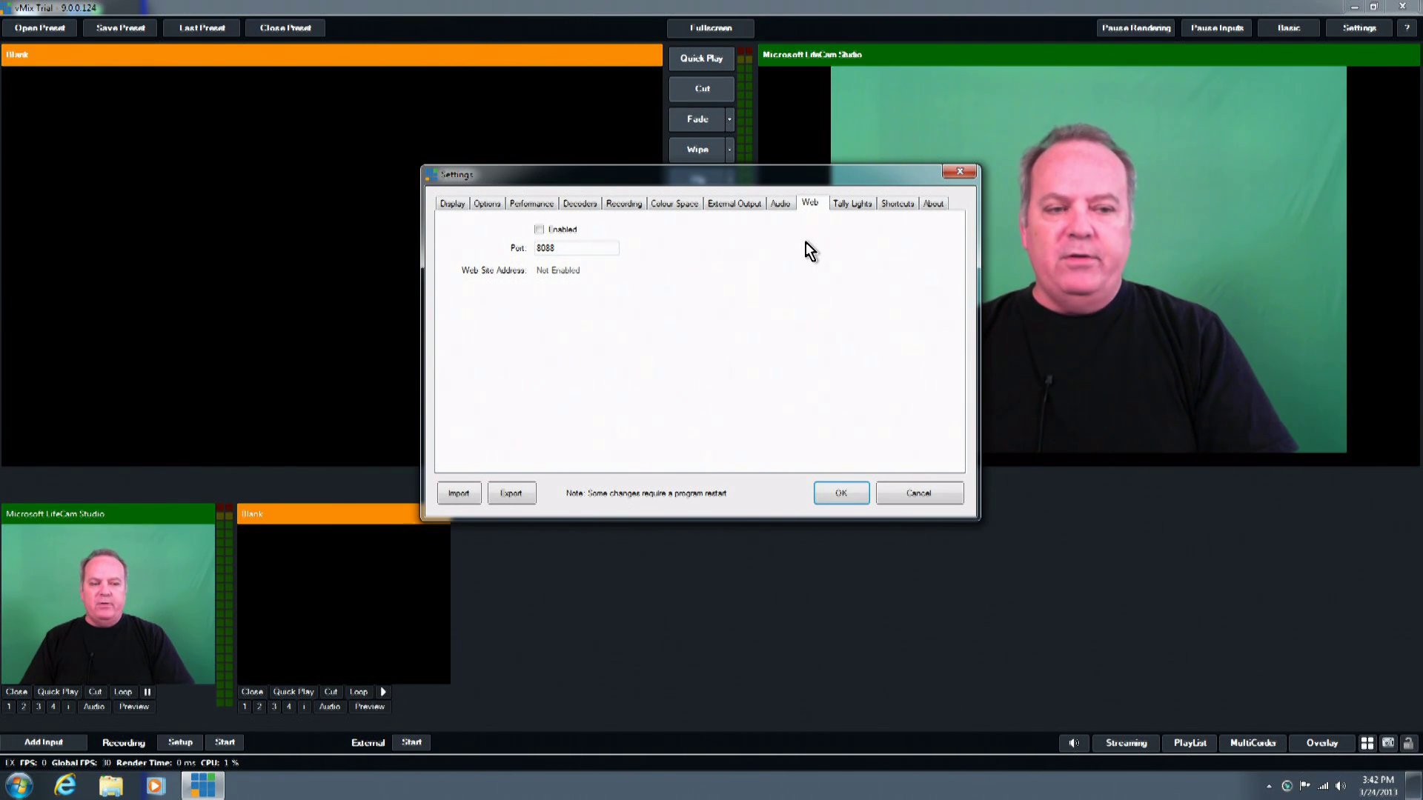
pyautogui.click(842, 211)
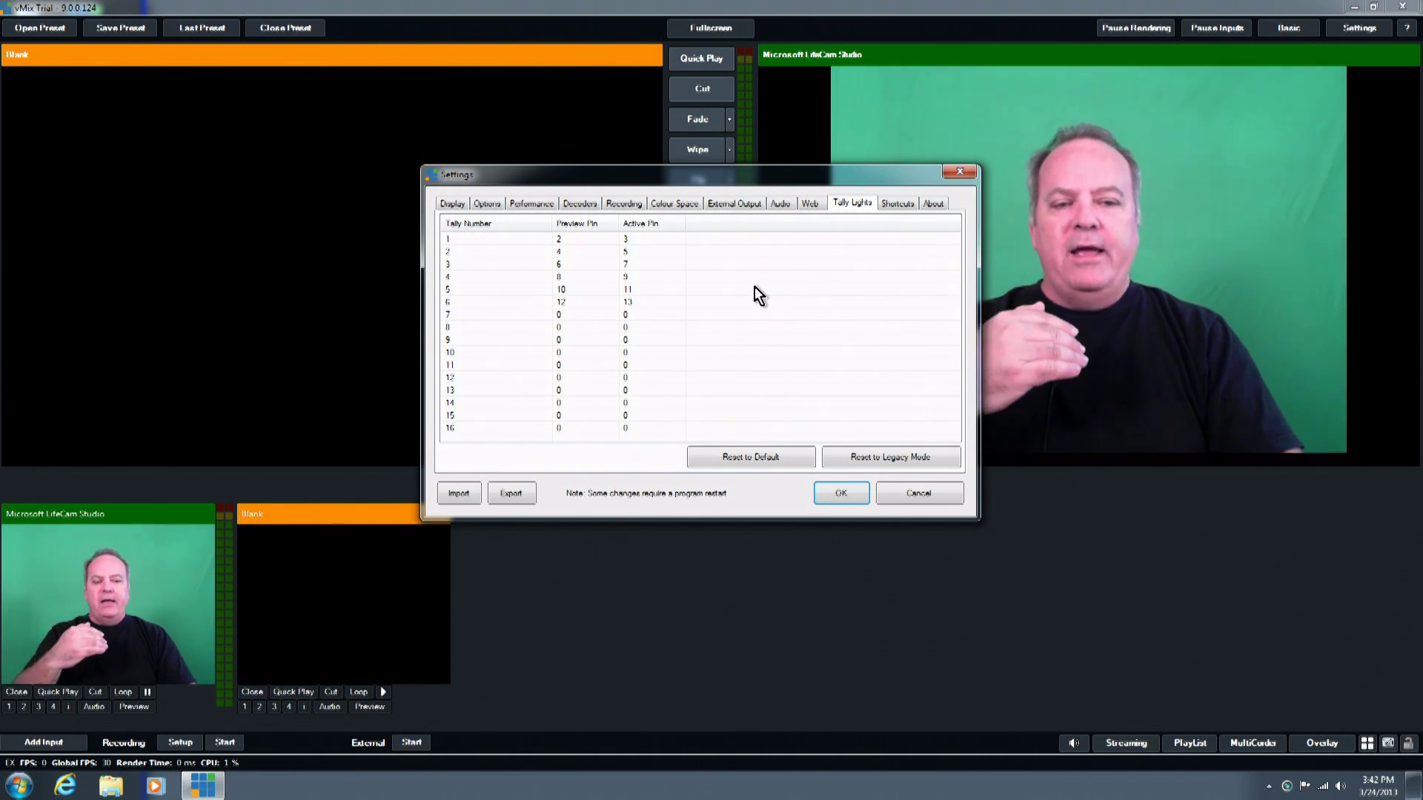
pyautogui.click(899, 205)
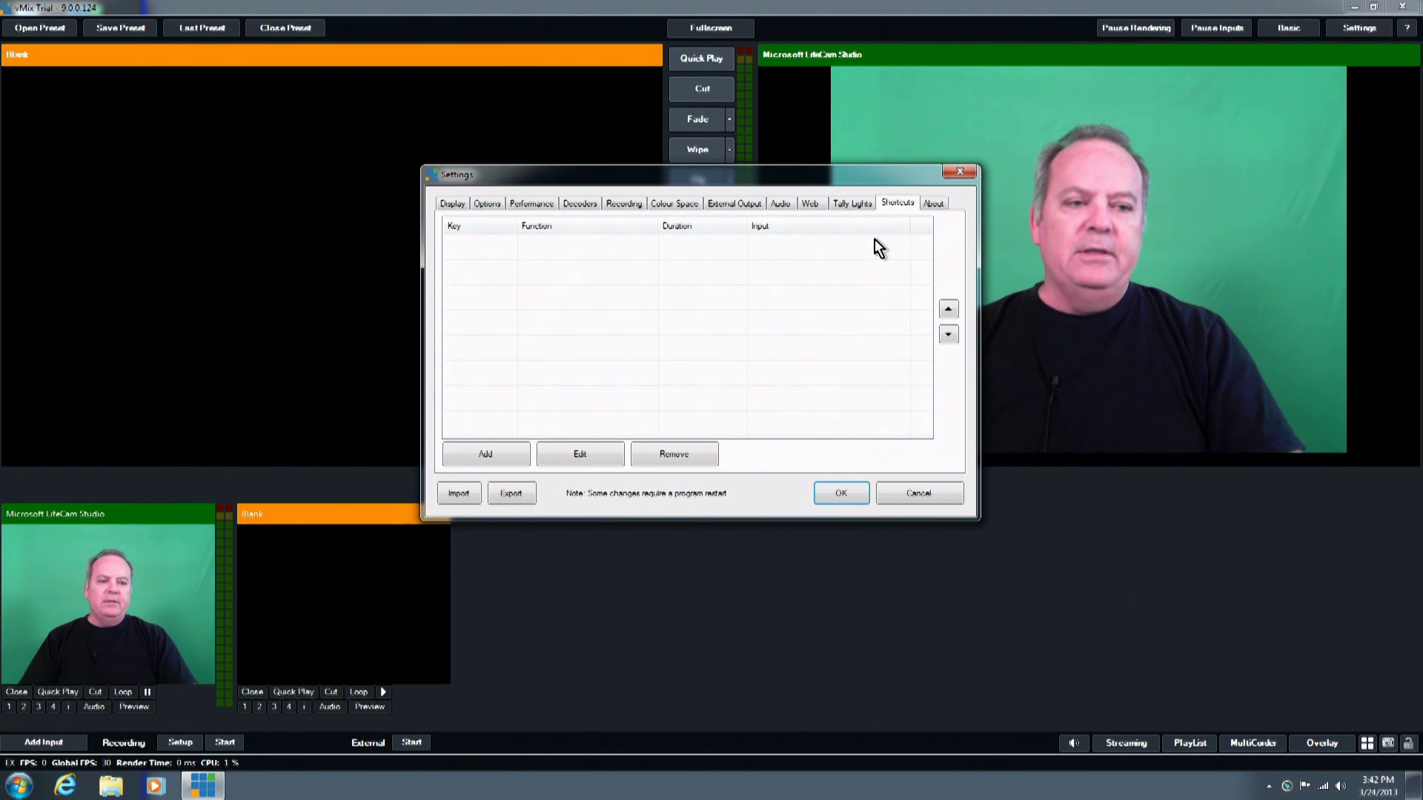
pyautogui.click(932, 203)
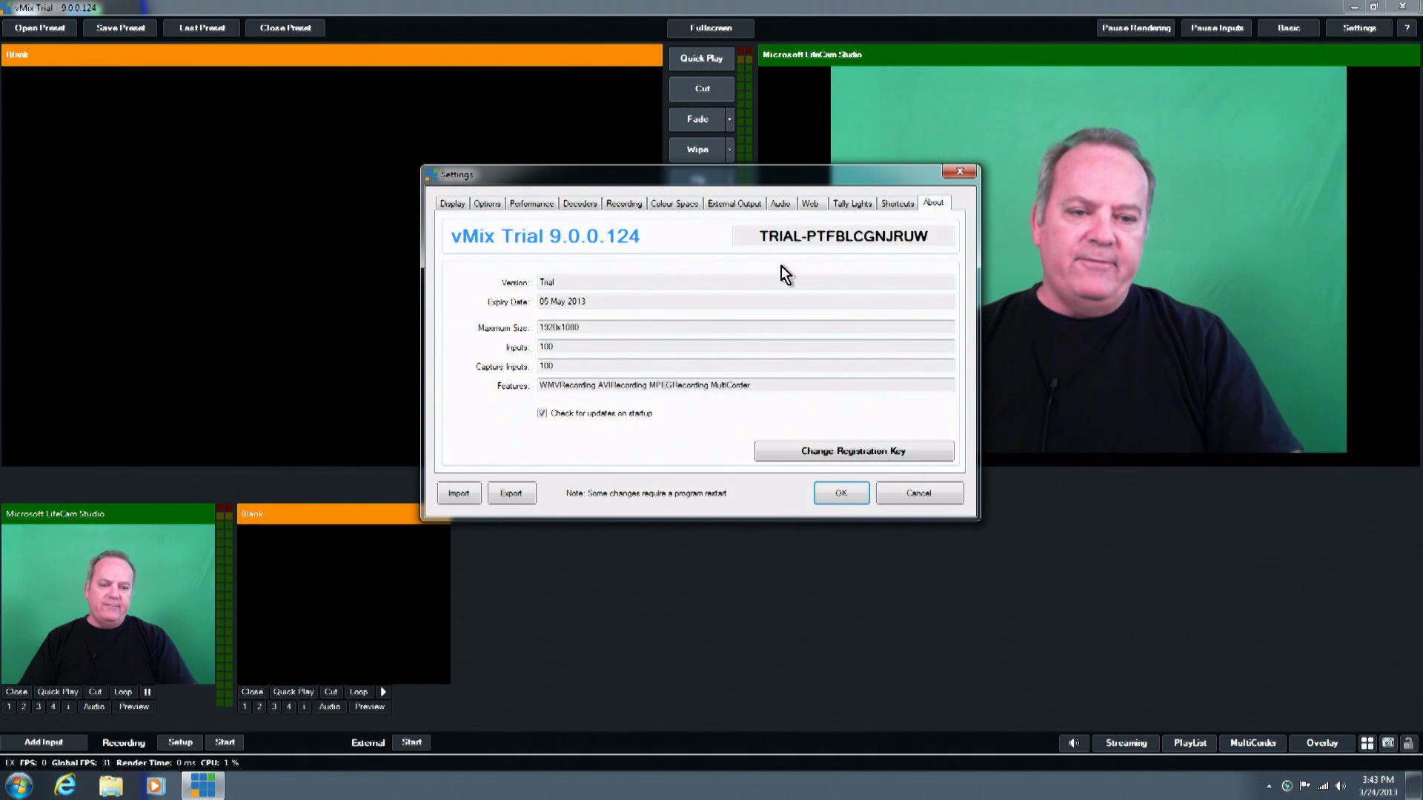
pyautogui.click(455, 205)
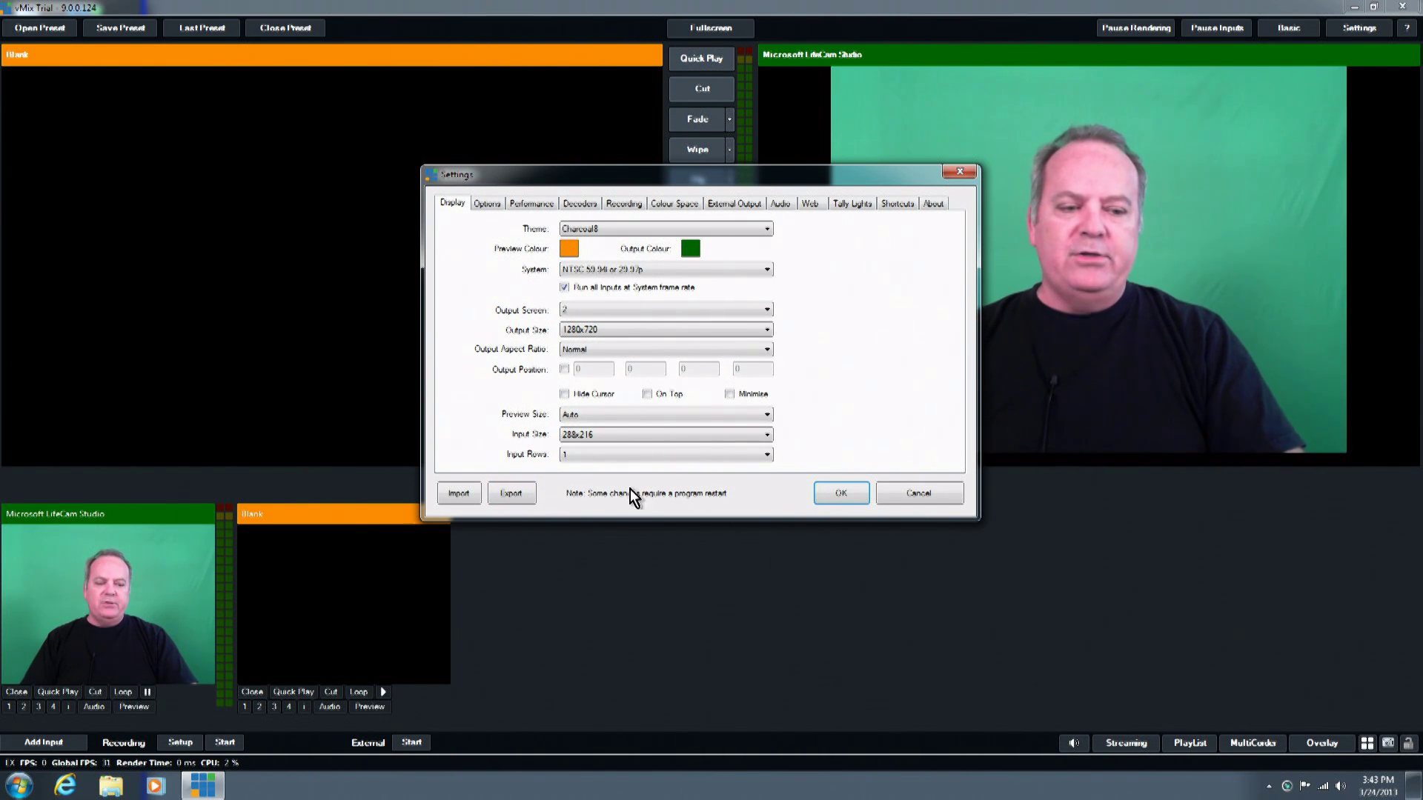
pyautogui.click(916, 506)
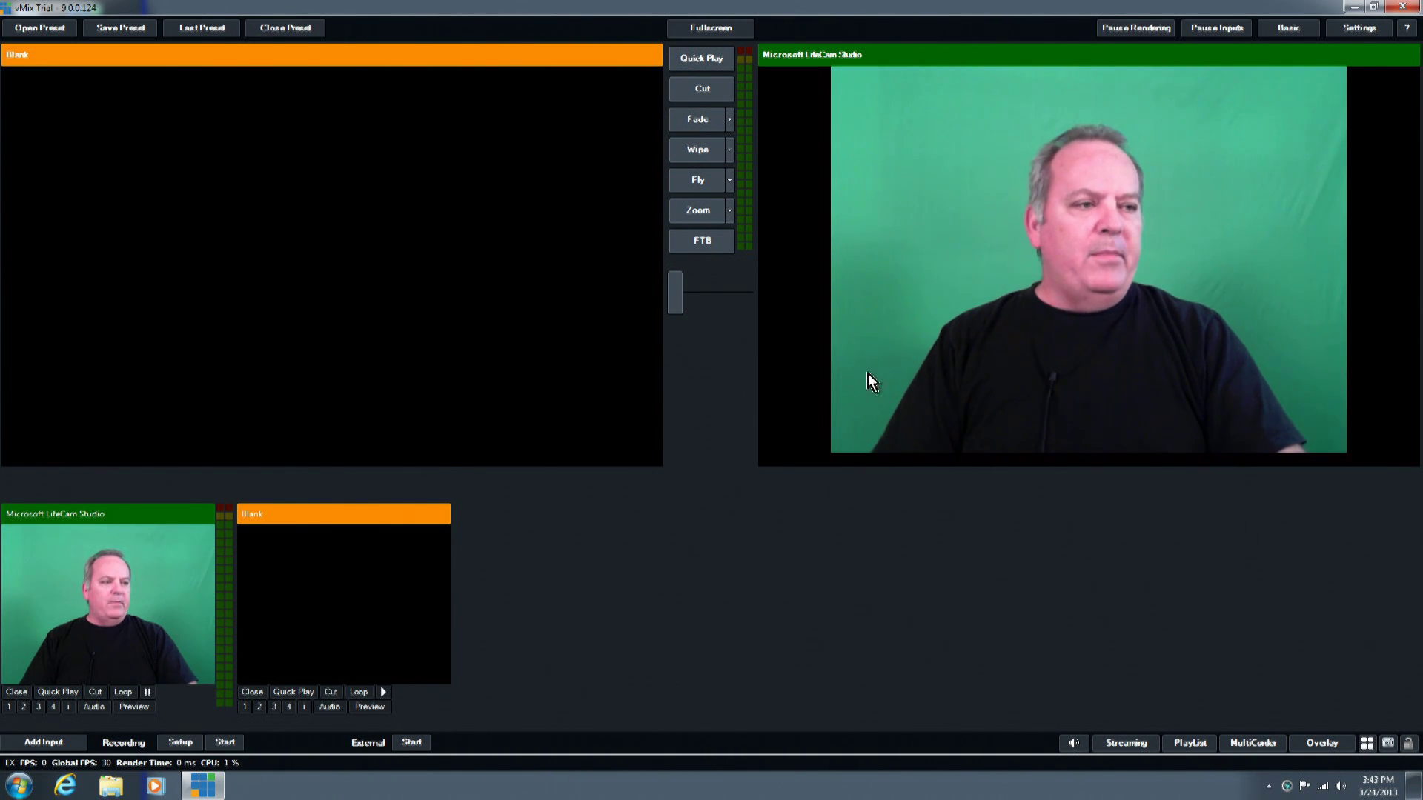
# Start adding an input, check which video file types the file browser accepts, and leave the browser without choosing a file
pyautogui.click(64, 743)
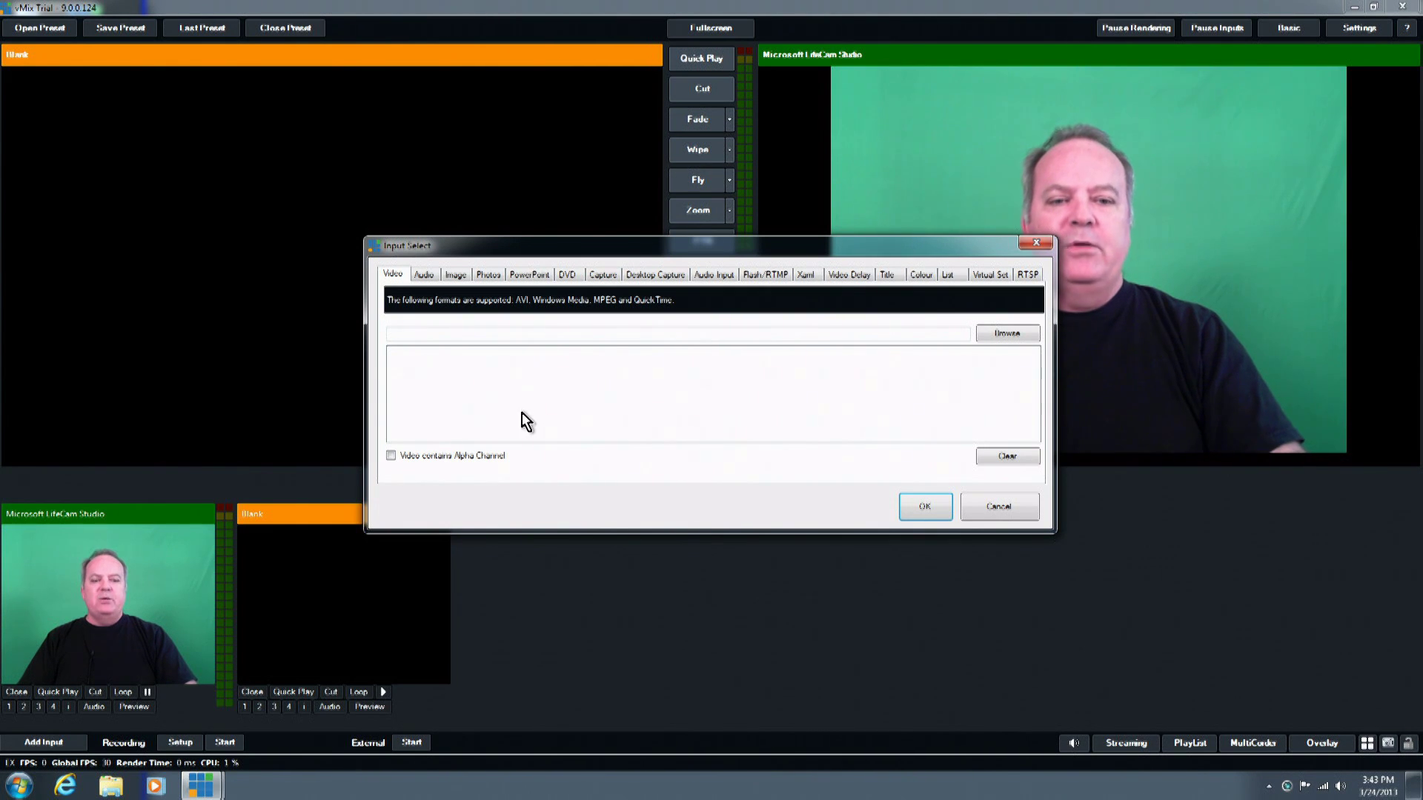
pyautogui.moveTo(663, 250); pyautogui.dragTo(604, 197)
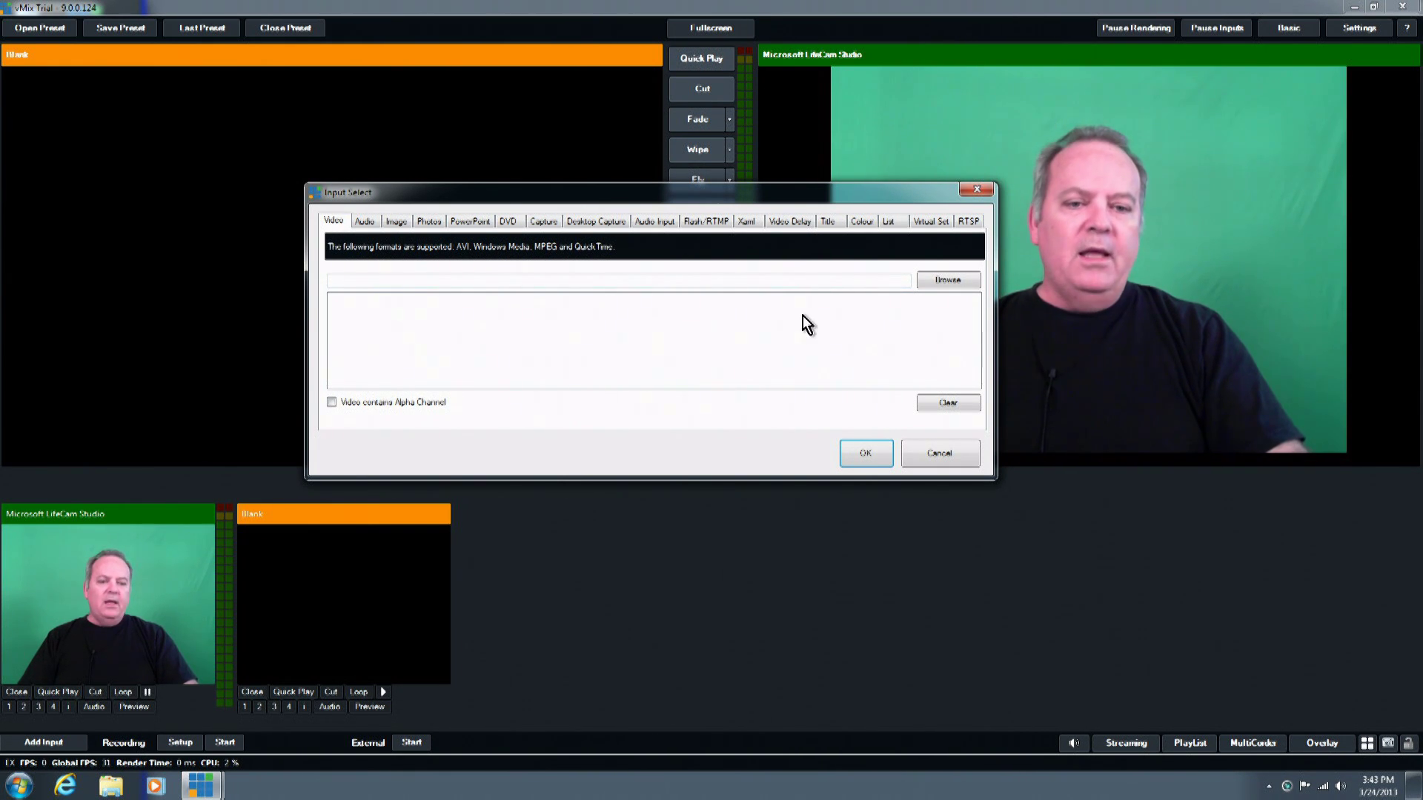
pyautogui.click(948, 280)
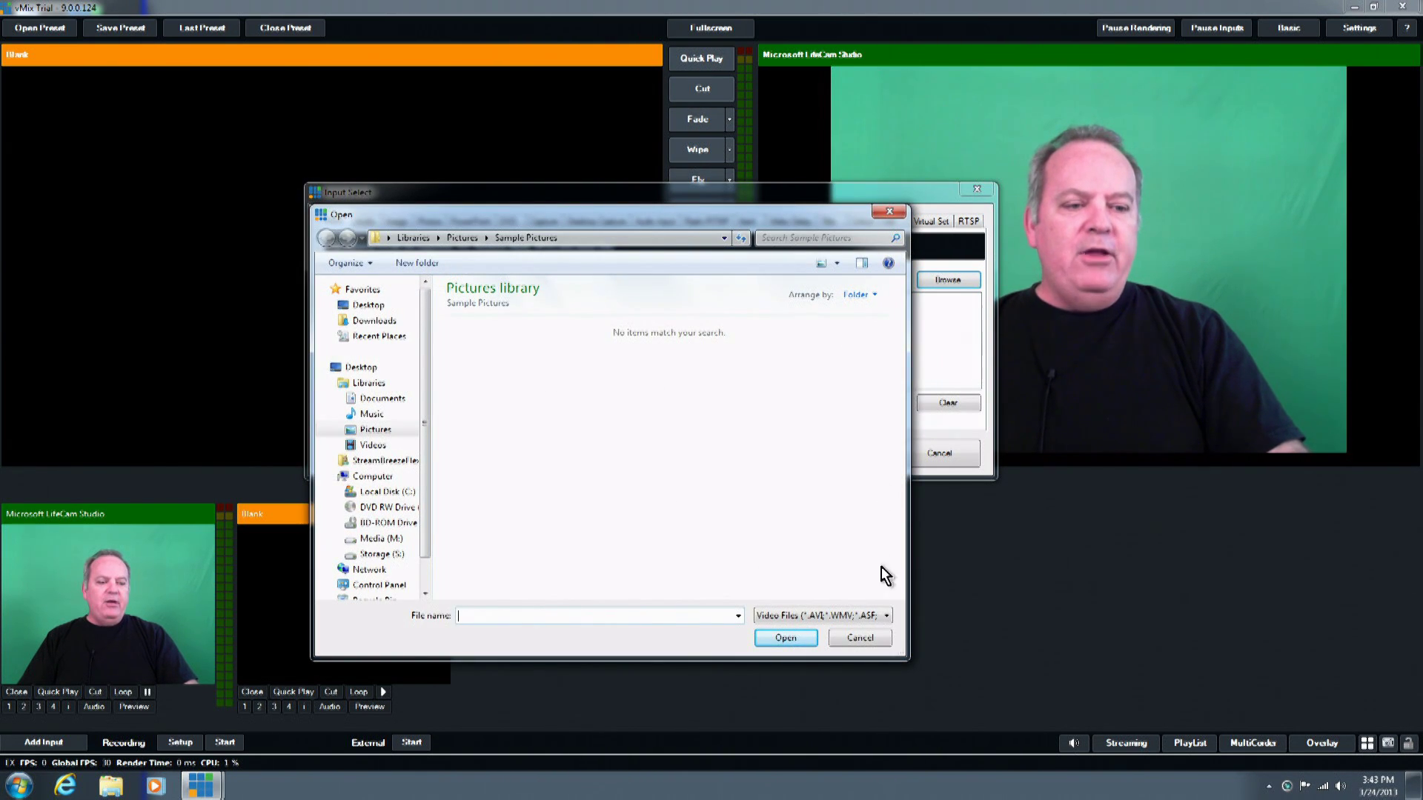
pyautogui.click(826, 615)
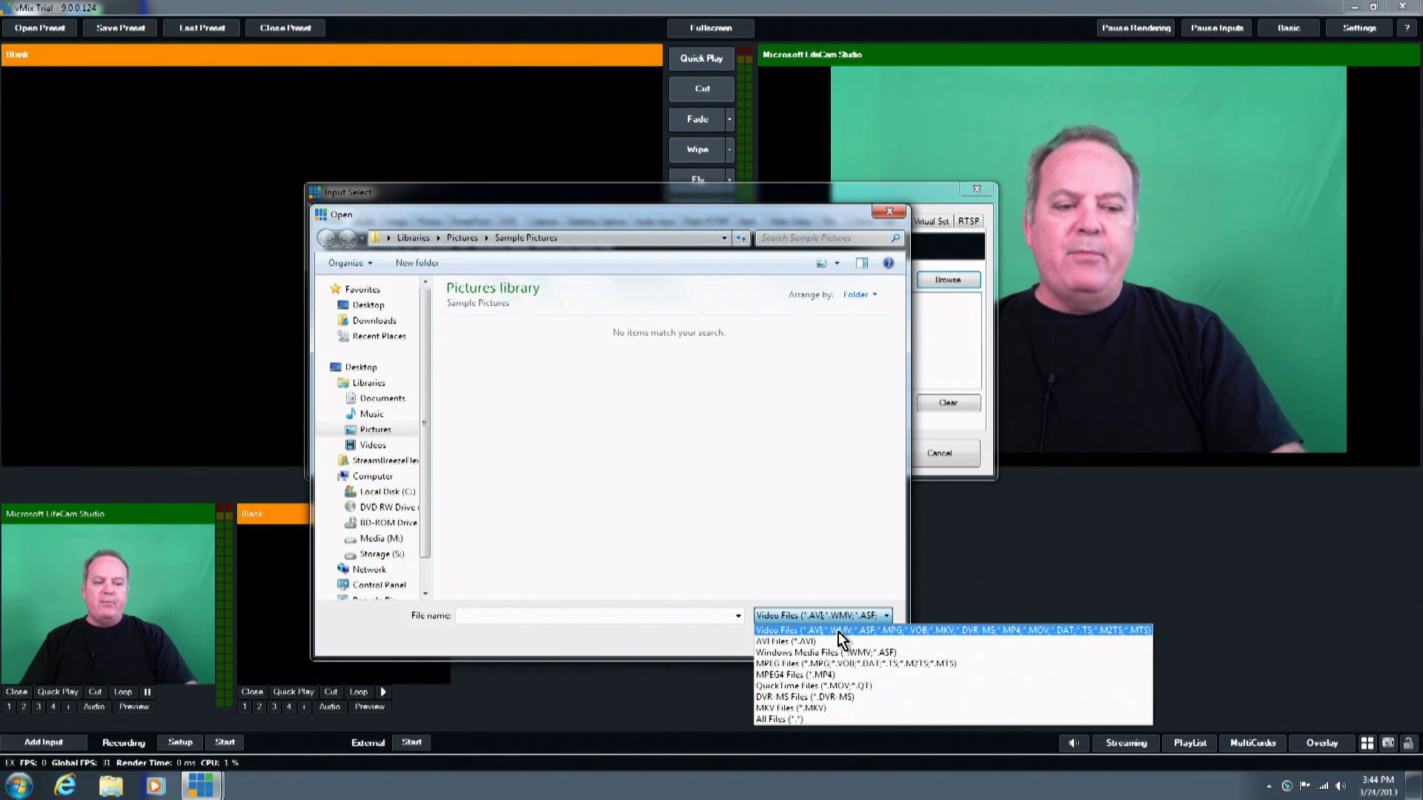
pyautogui.click(745, 570)
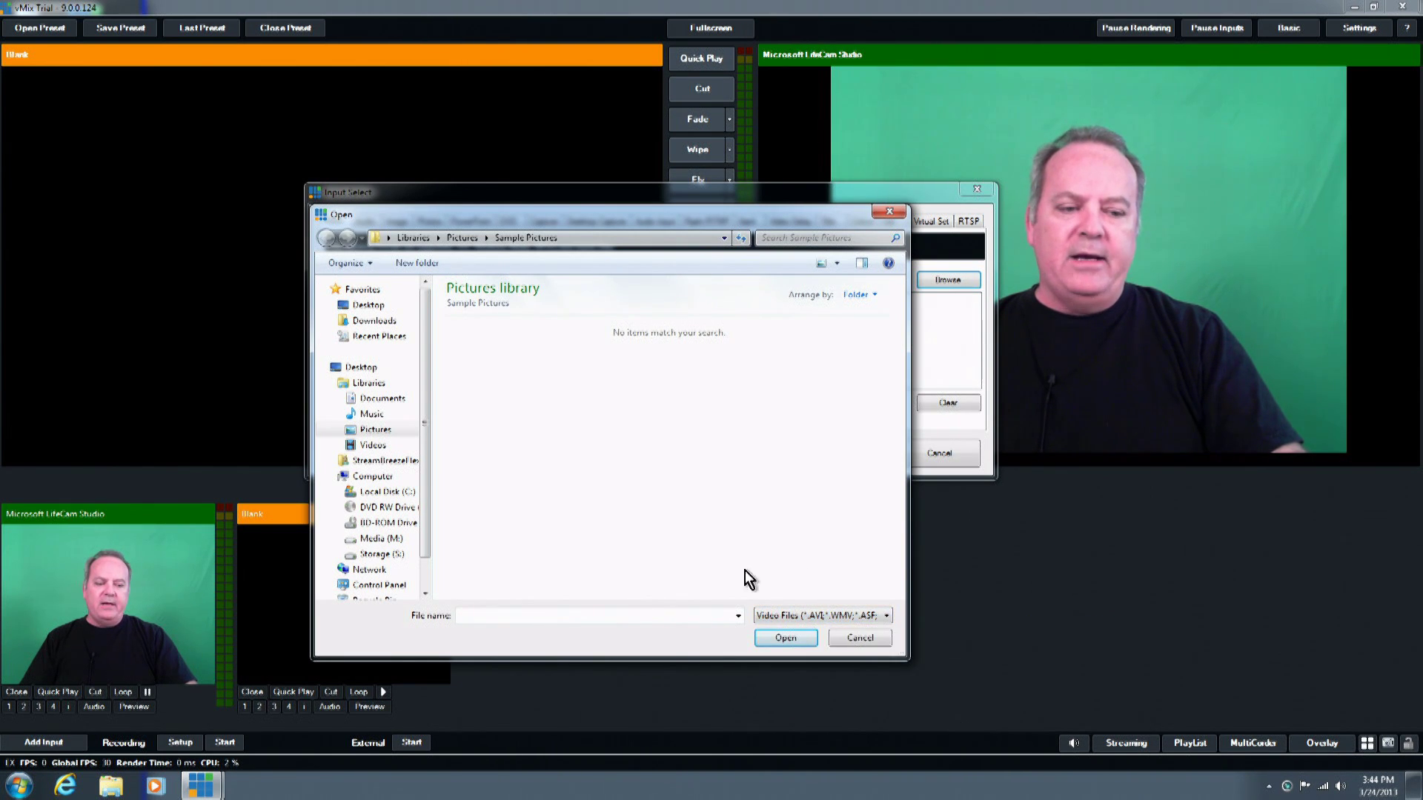
pyautogui.click(860, 639)
# Look at the audio file input option and its file browser, and leave it without choosing a file
pyautogui.click(364, 221)
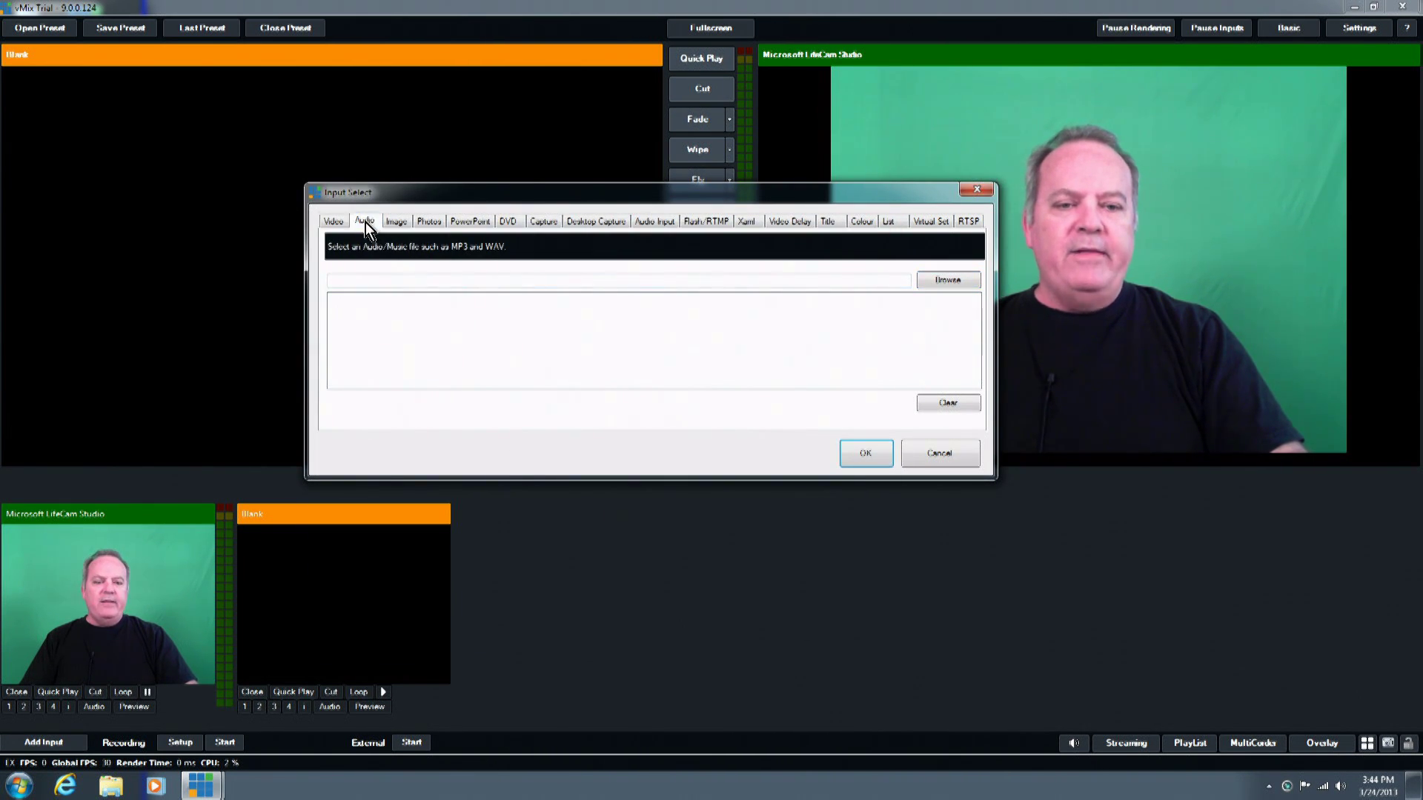
pyautogui.click(948, 282)
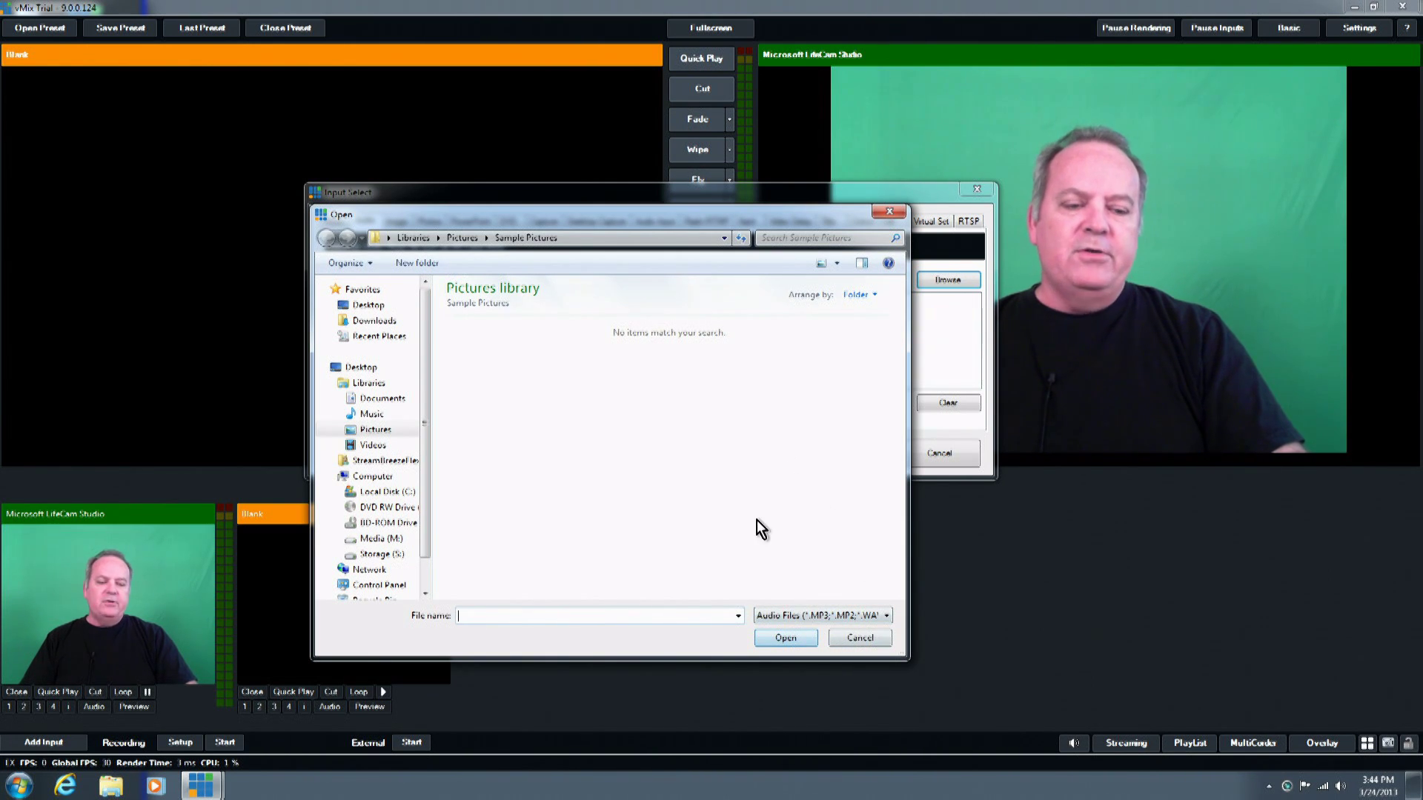
pyautogui.click(860, 638)
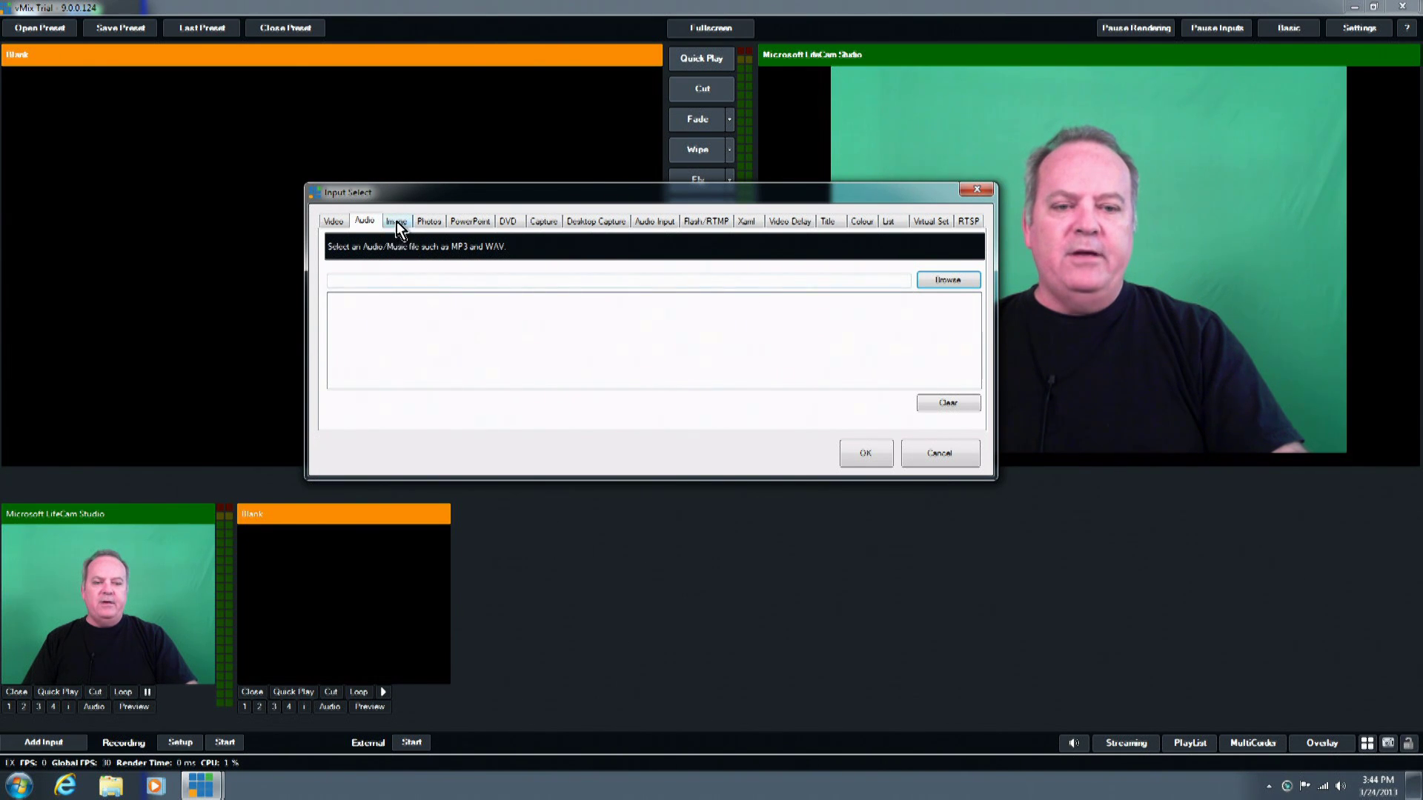
# Check which image file types the image input's file browser accepts, and leave the browser without choosing a file
pyautogui.click(396, 222)
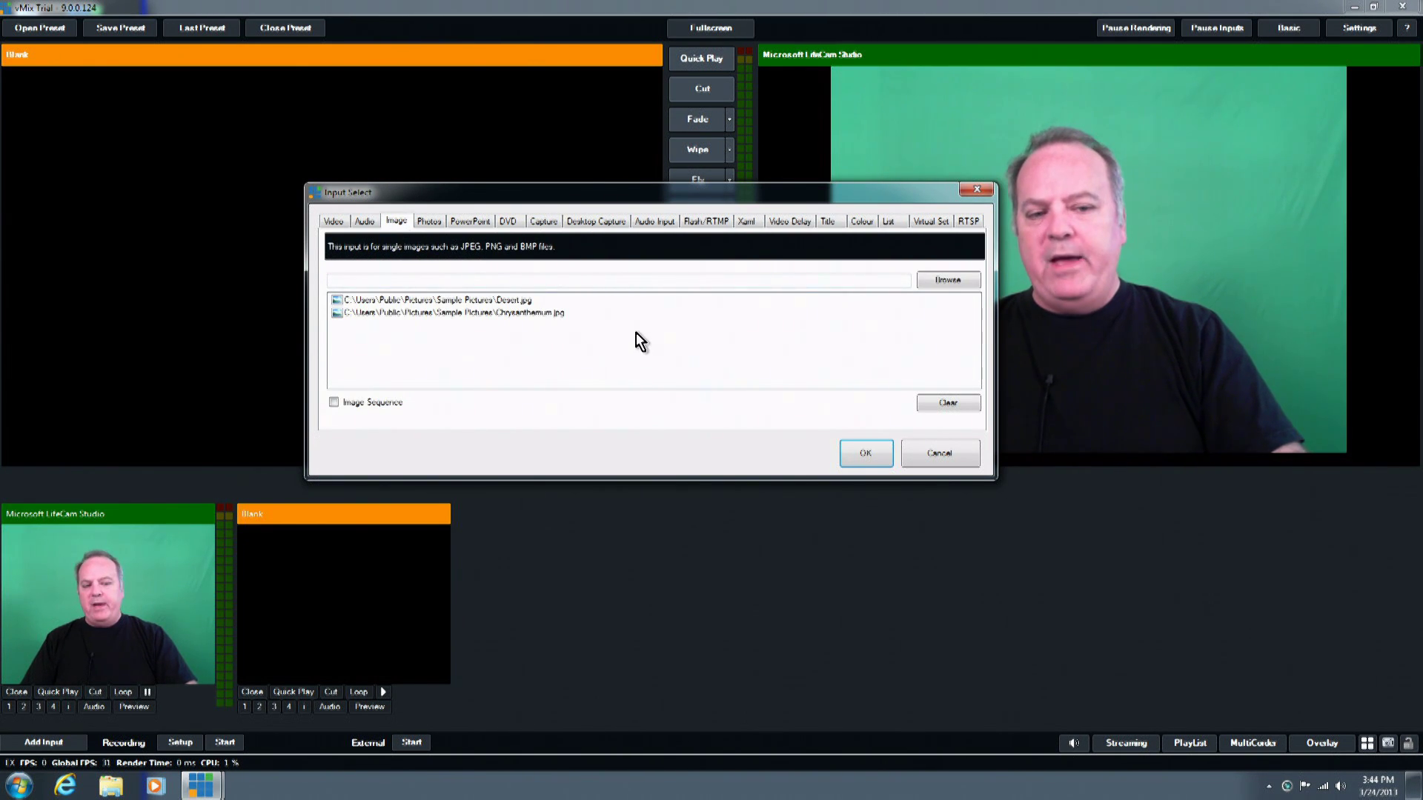
pyautogui.click(960, 281)
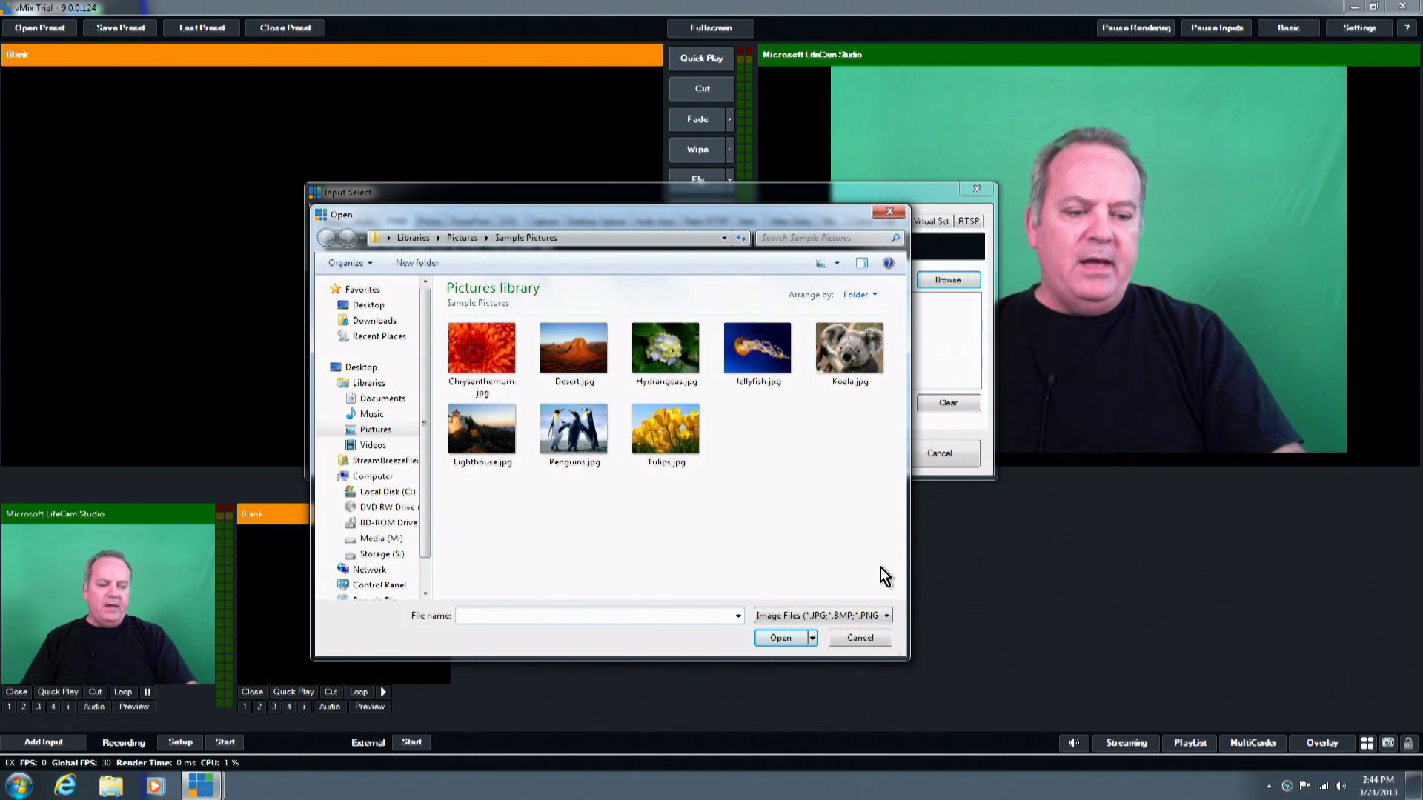
pyautogui.click(845, 615)
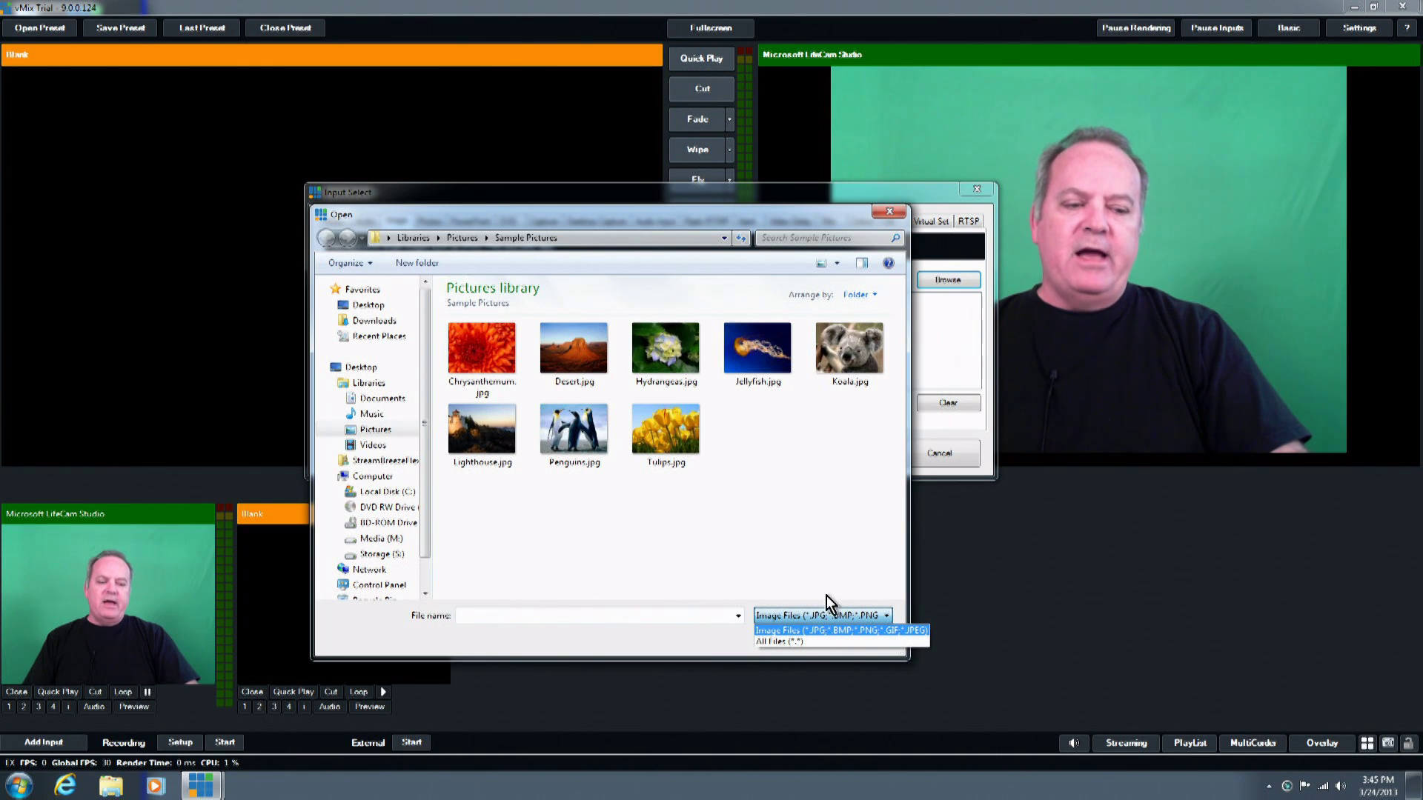
pyautogui.click(802, 564)
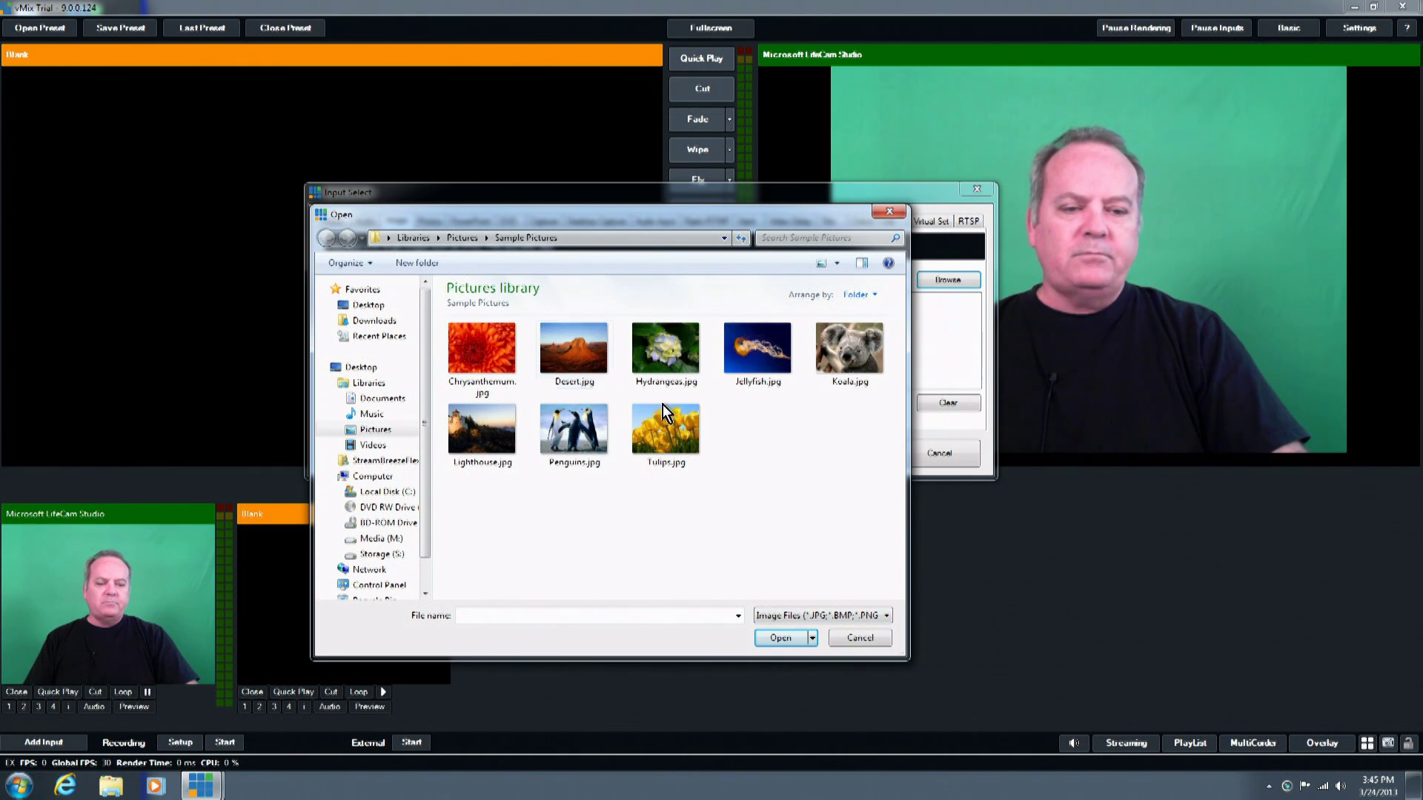
pyautogui.click(861, 638)
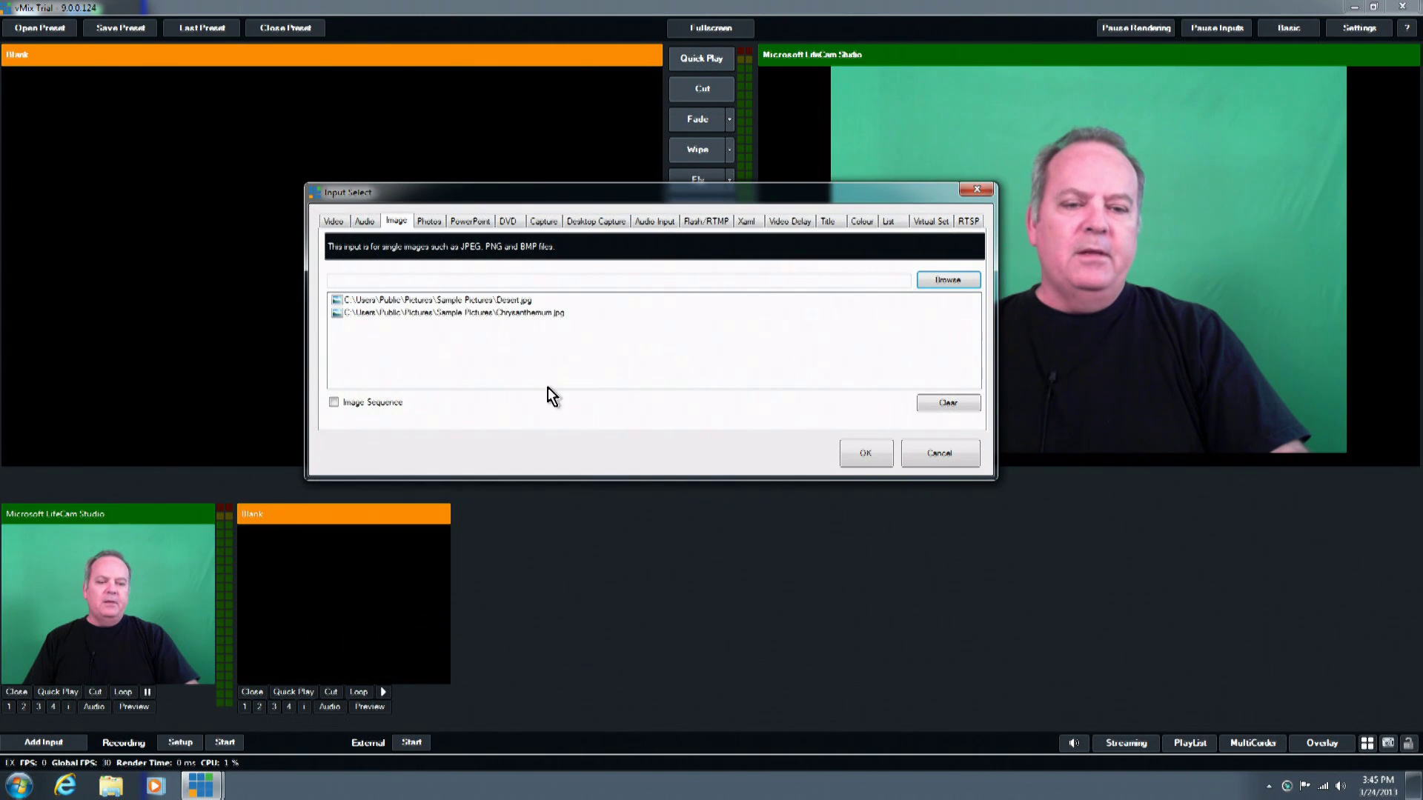
# Look at the photos slideshow input and expand Libraries in its folder browser, leaving it without choosing a folder
pyautogui.click(429, 221)
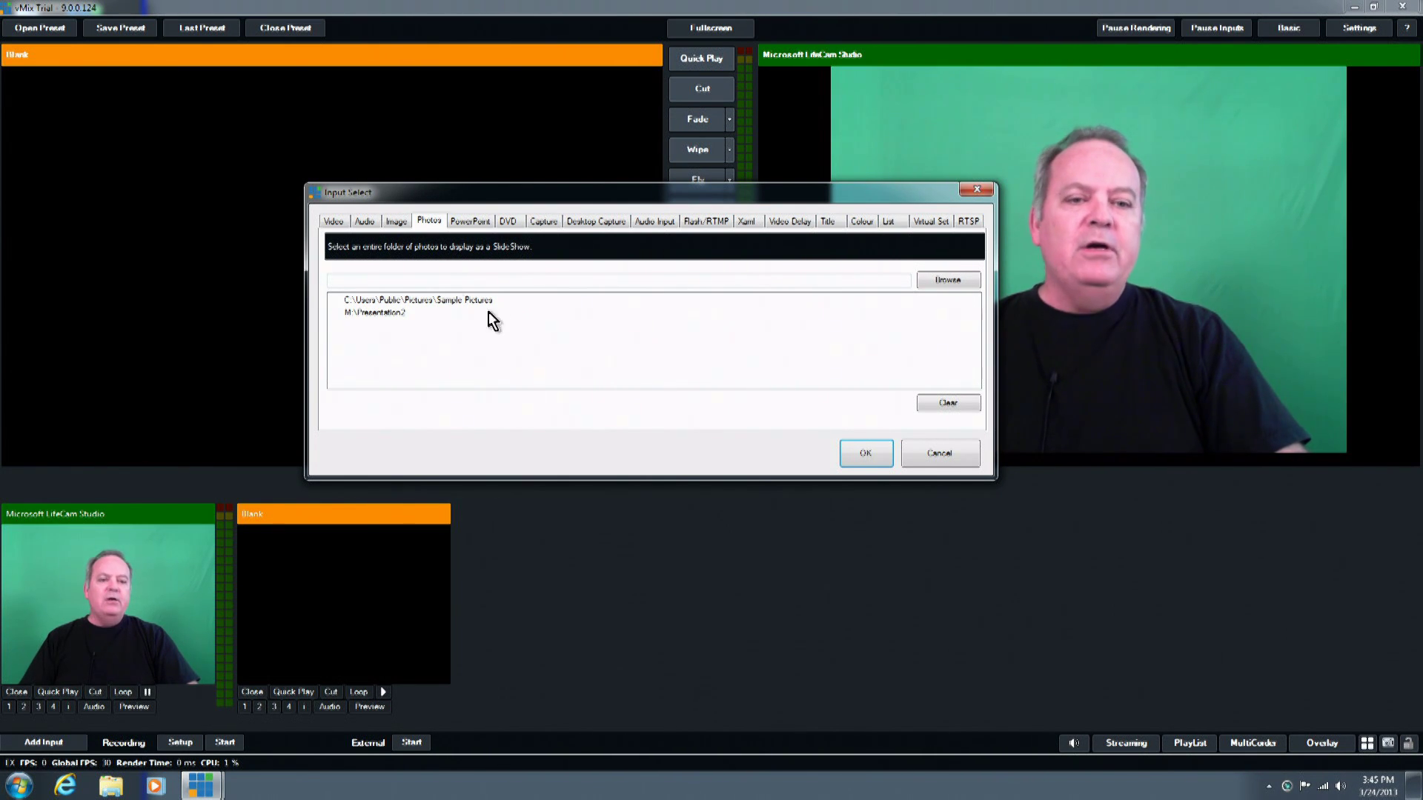
pyautogui.click(944, 287)
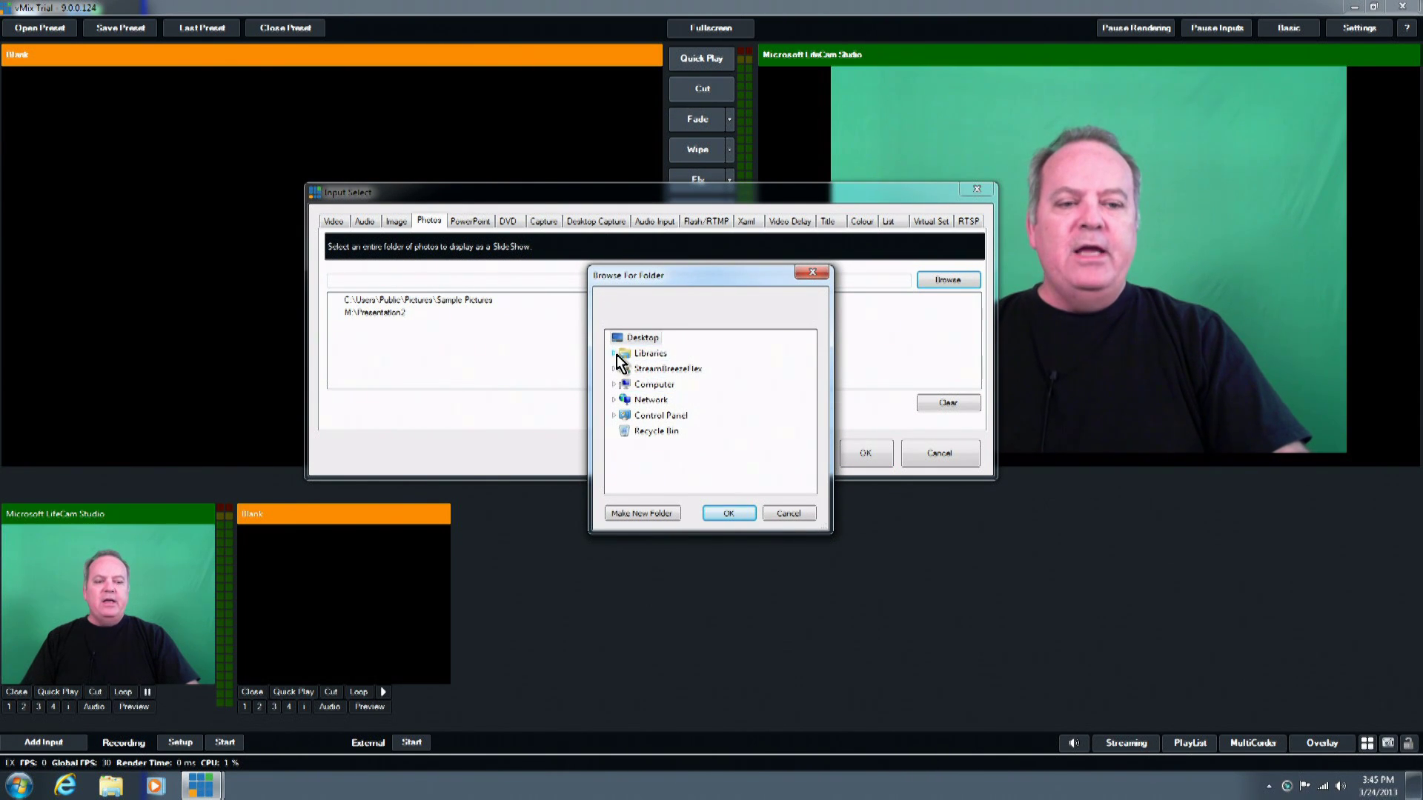
pyautogui.click(614, 354)
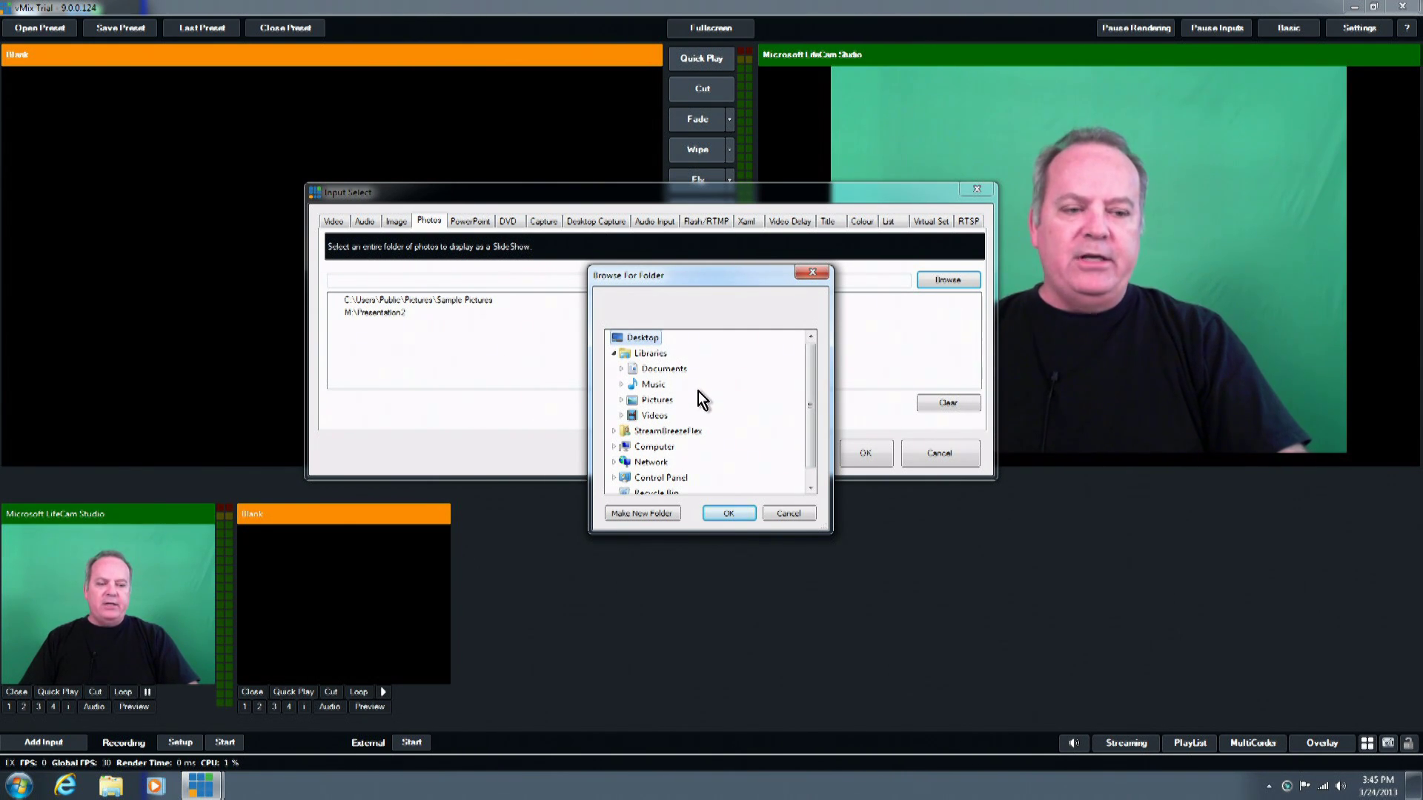
pyautogui.click(790, 514)
# Examine the PowerPoint, DVD, capture, desktop capture, audio input, Flash/RTMP and Xaml input options
pyautogui.click(467, 223)
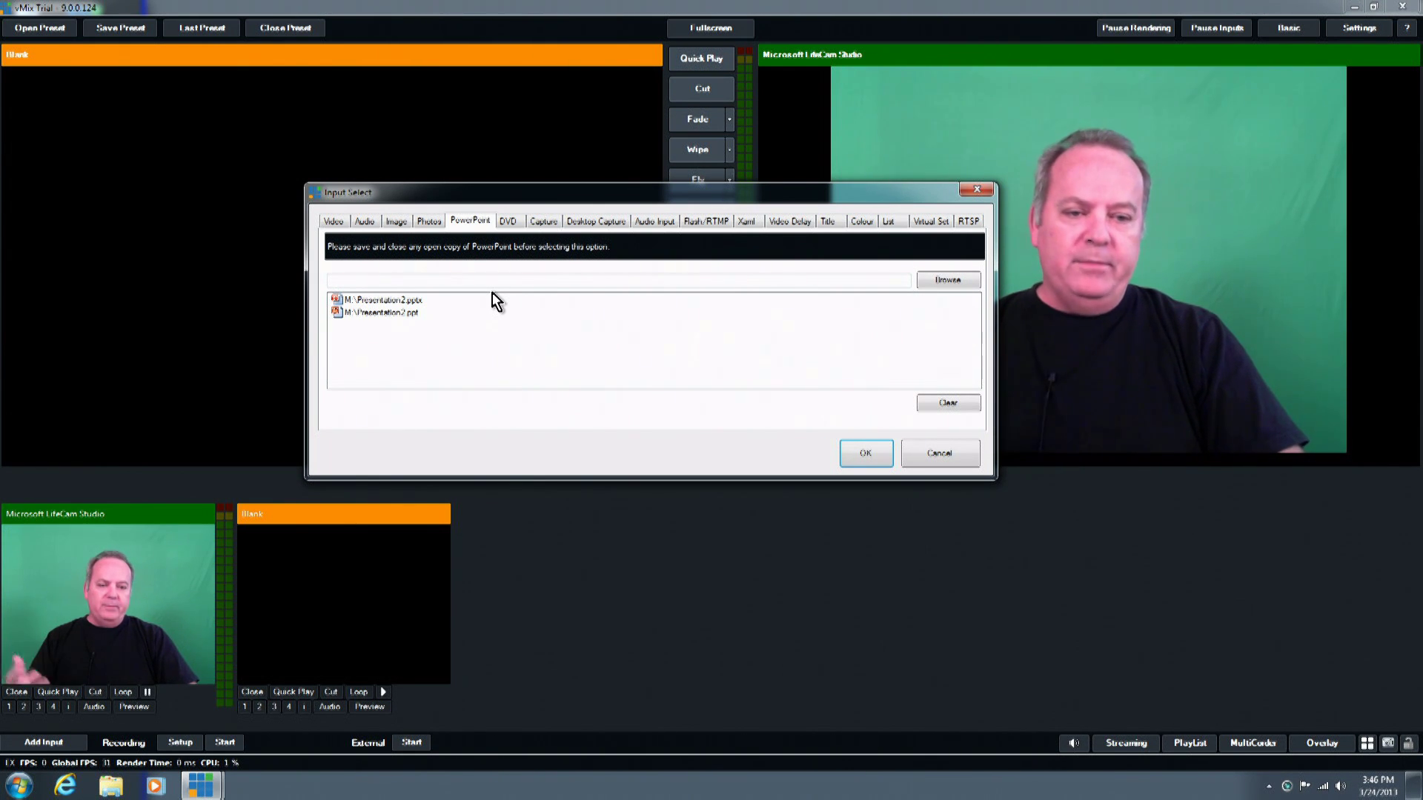
pyautogui.click(507, 222)
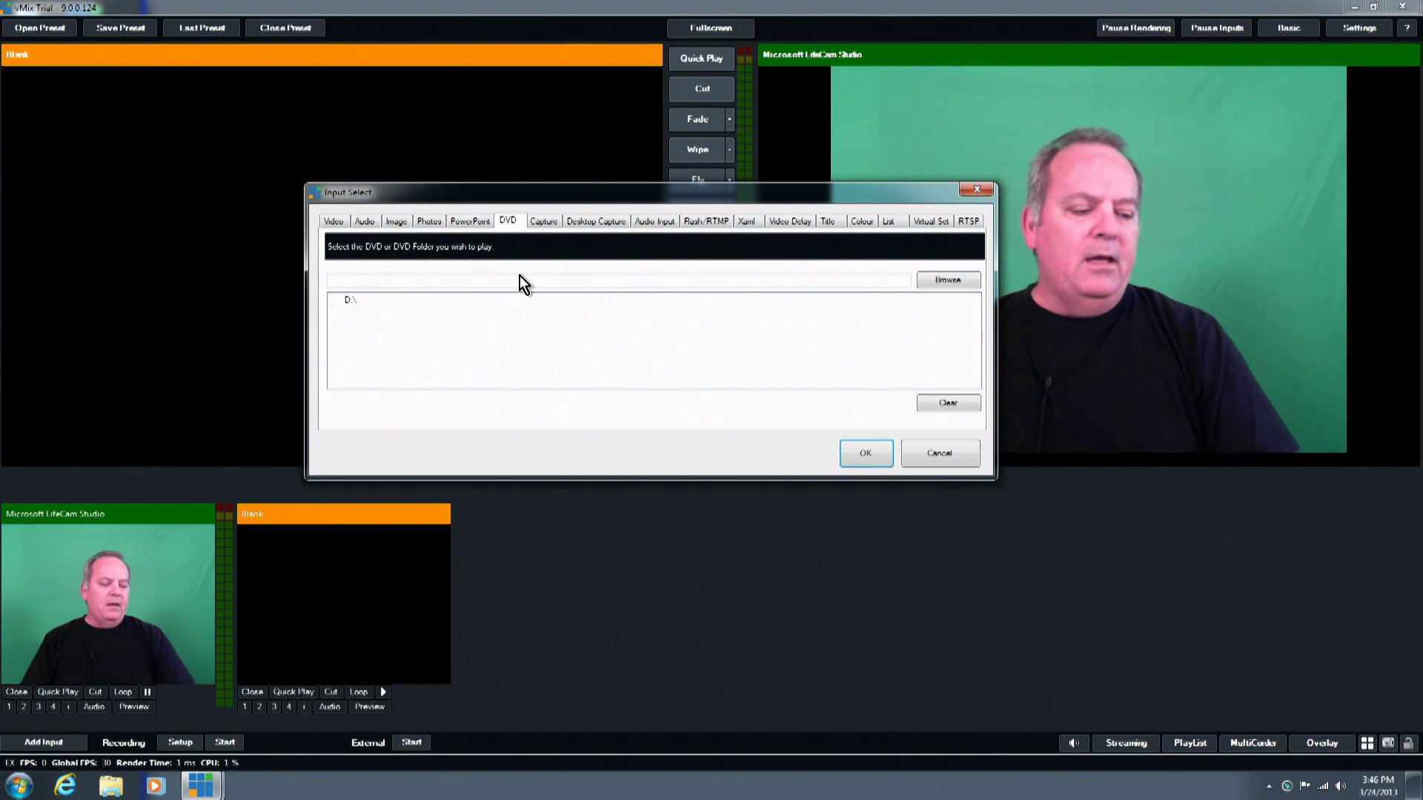
pyautogui.click(545, 222)
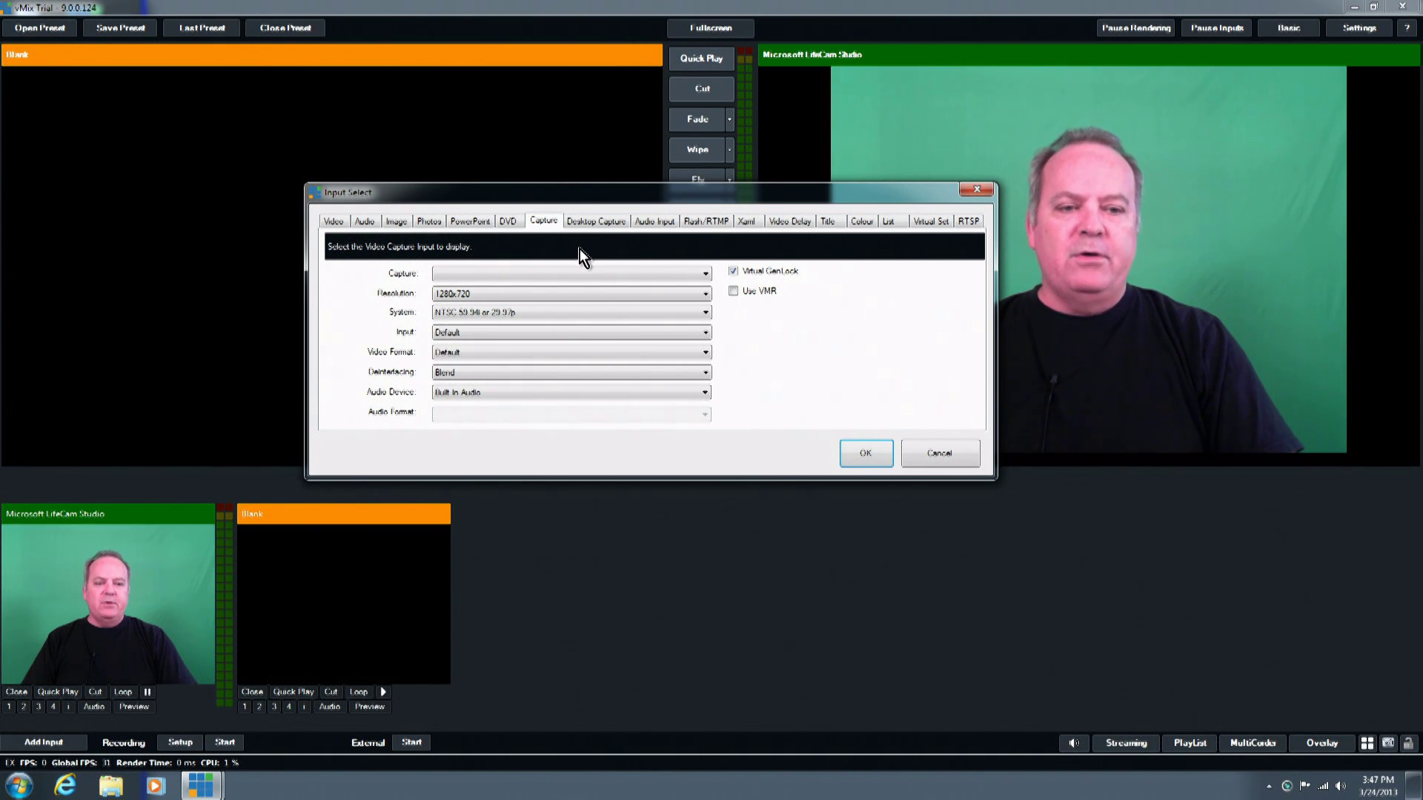
pyautogui.click(610, 224)
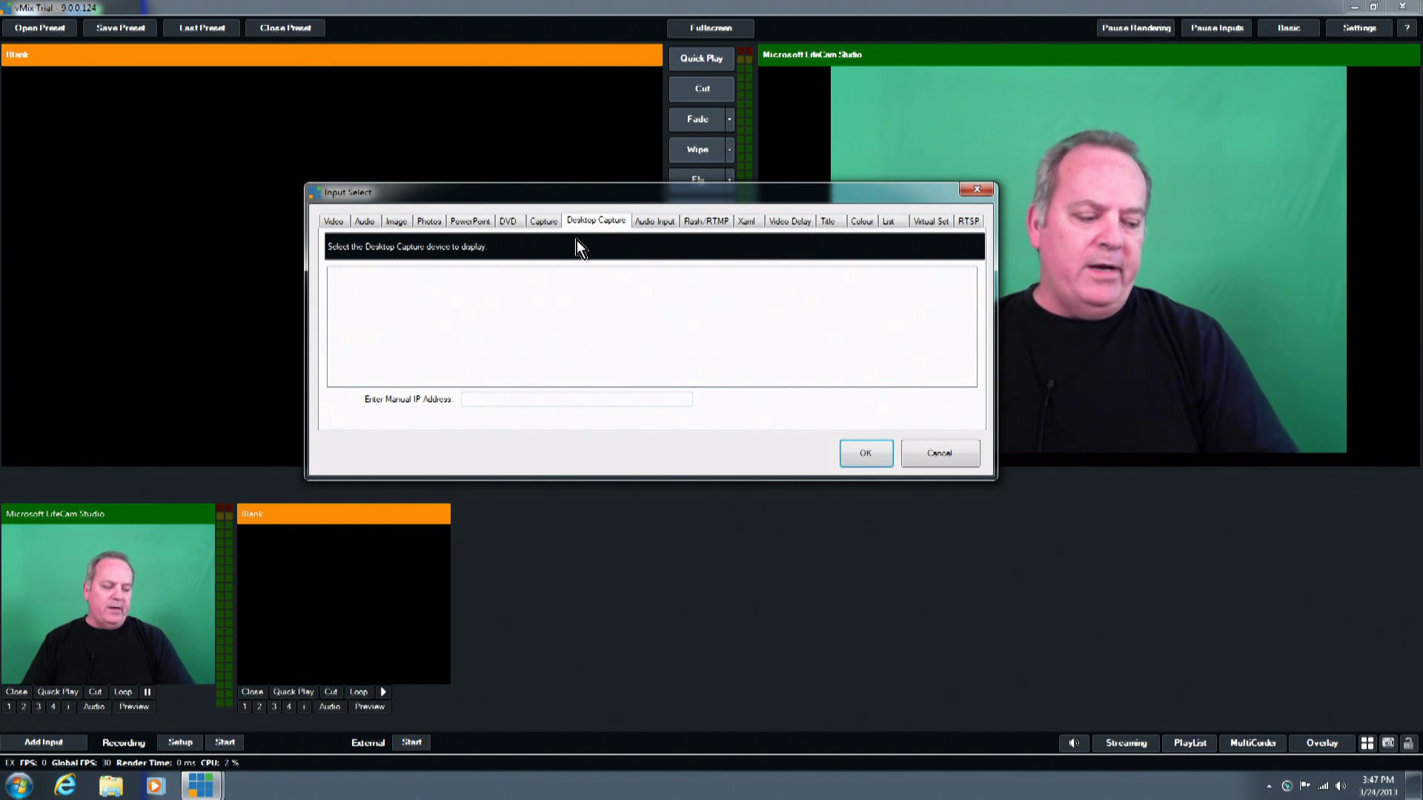
pyautogui.click(648, 224)
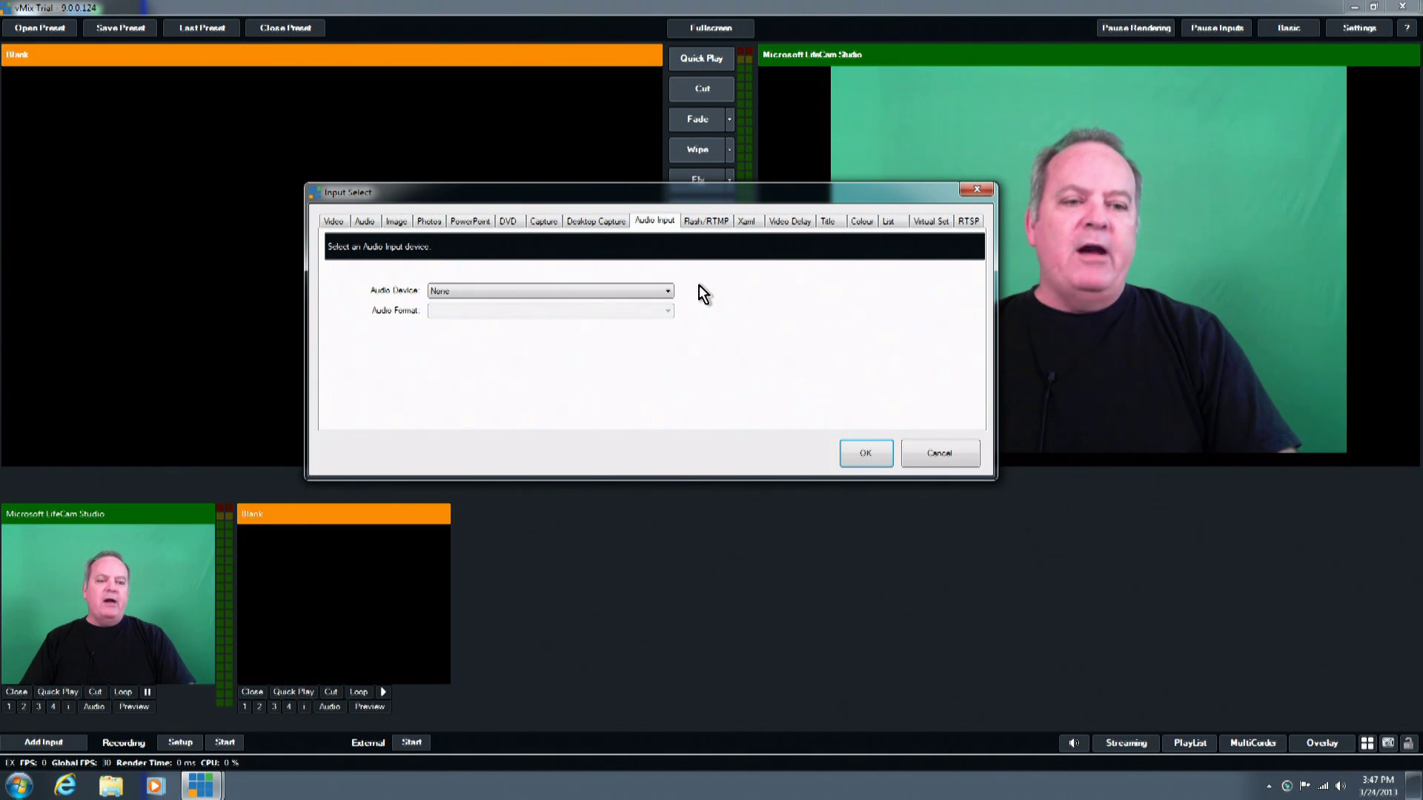
pyautogui.click(714, 222)
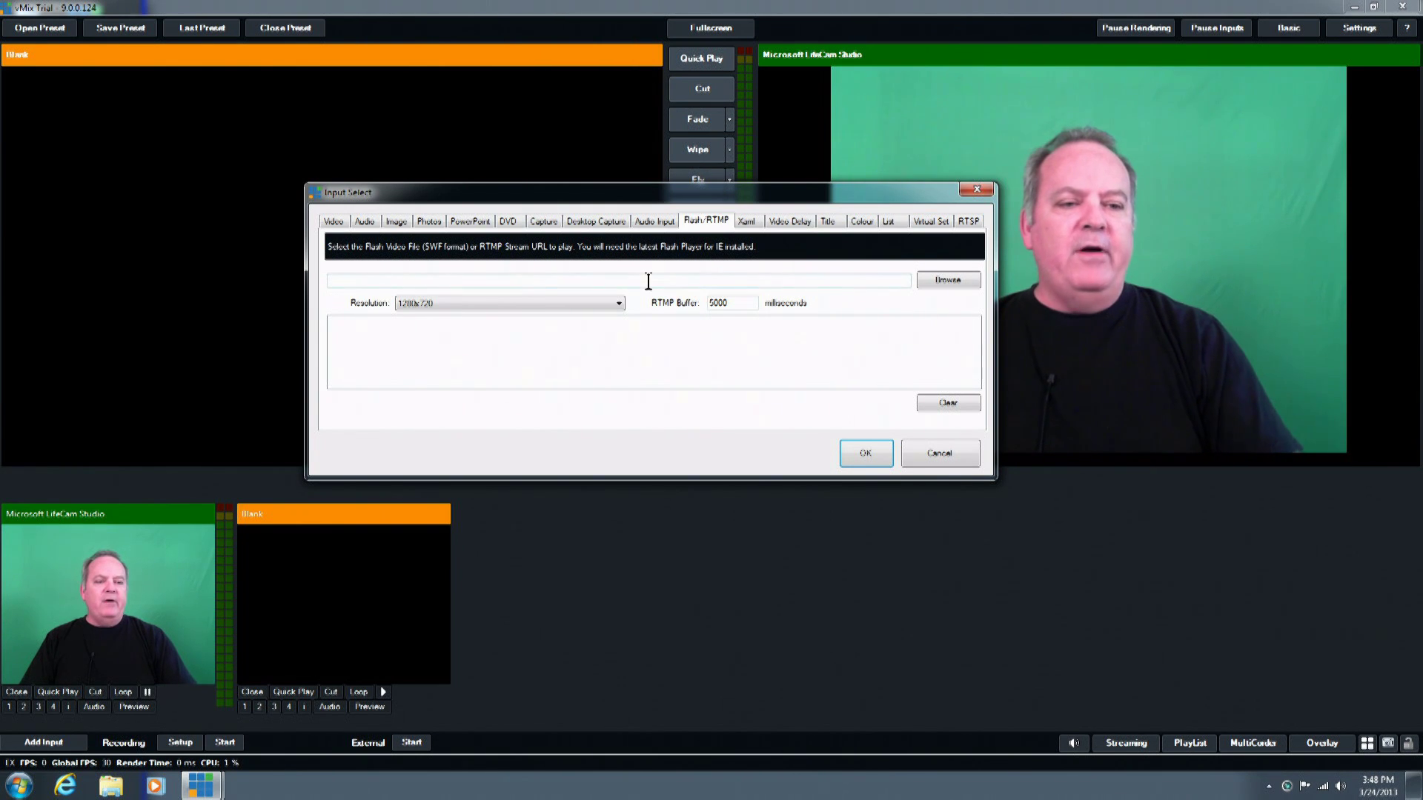
pyautogui.click(745, 223)
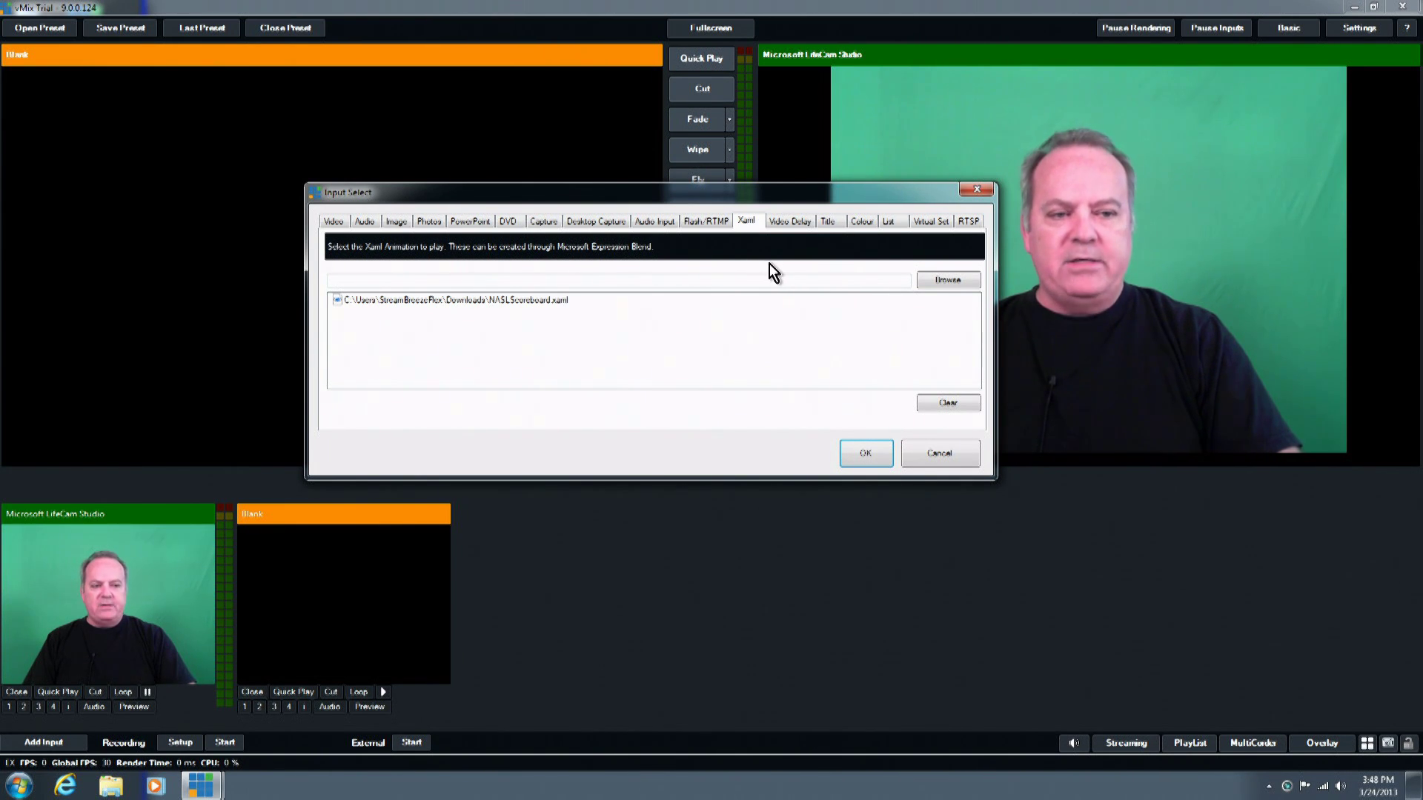
# Examine the video delay input options and check its source choices, keeping Output as the source
pyautogui.click(792, 221)
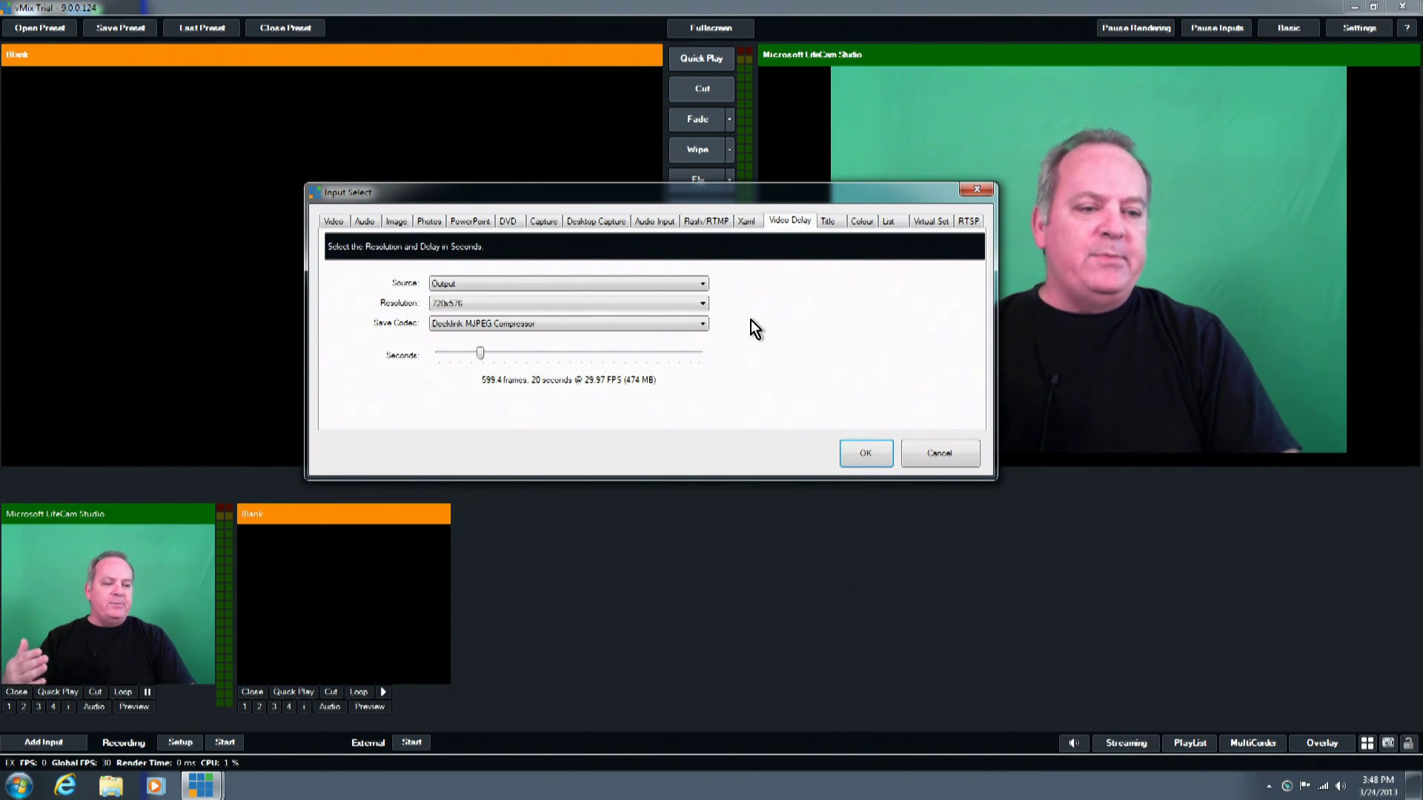
pyautogui.click(538, 283)
pyautogui.click(543, 296)
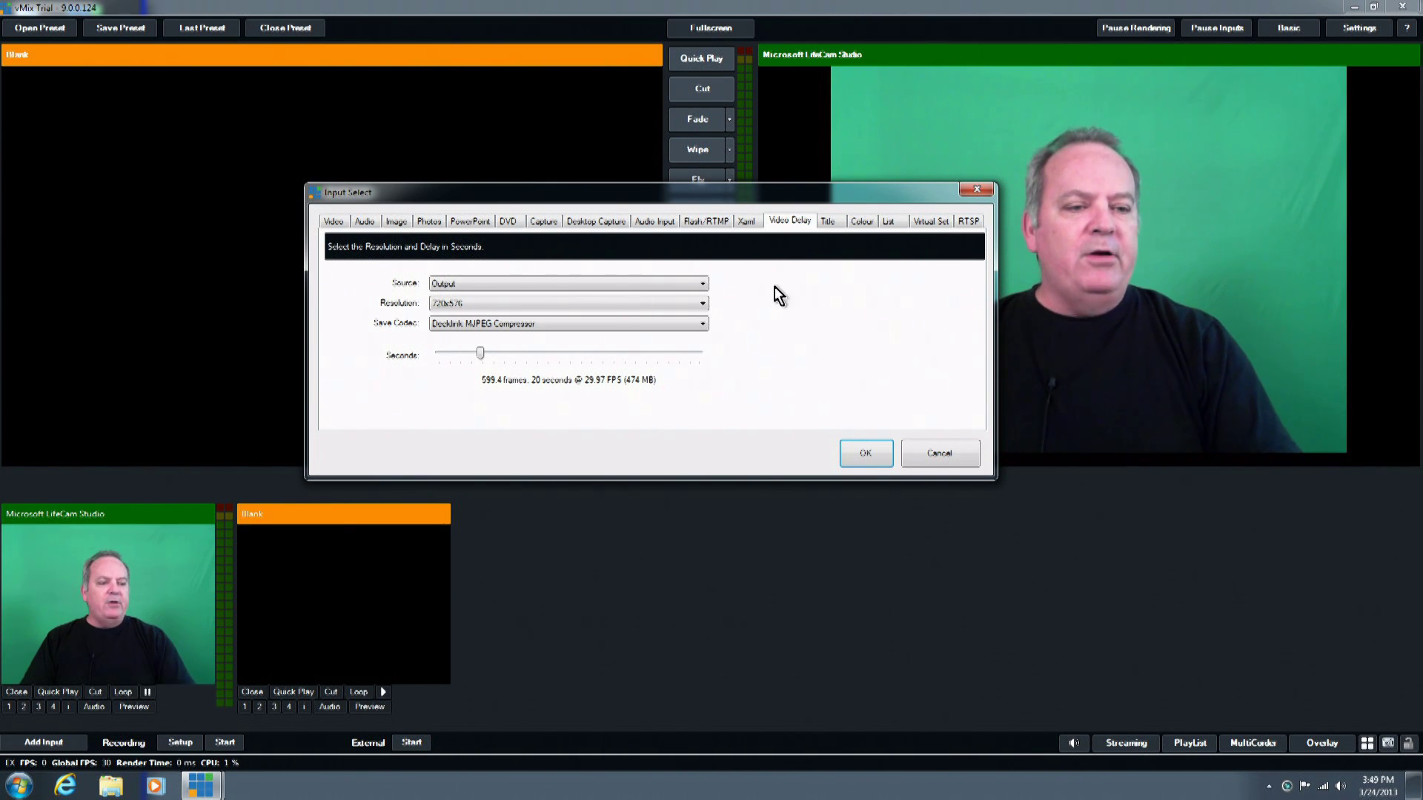
# Look through the title input templates, covering the title, animated, scoreboard, timer, ticker, text, MultiView and complete template categories
pyautogui.click(822, 226)
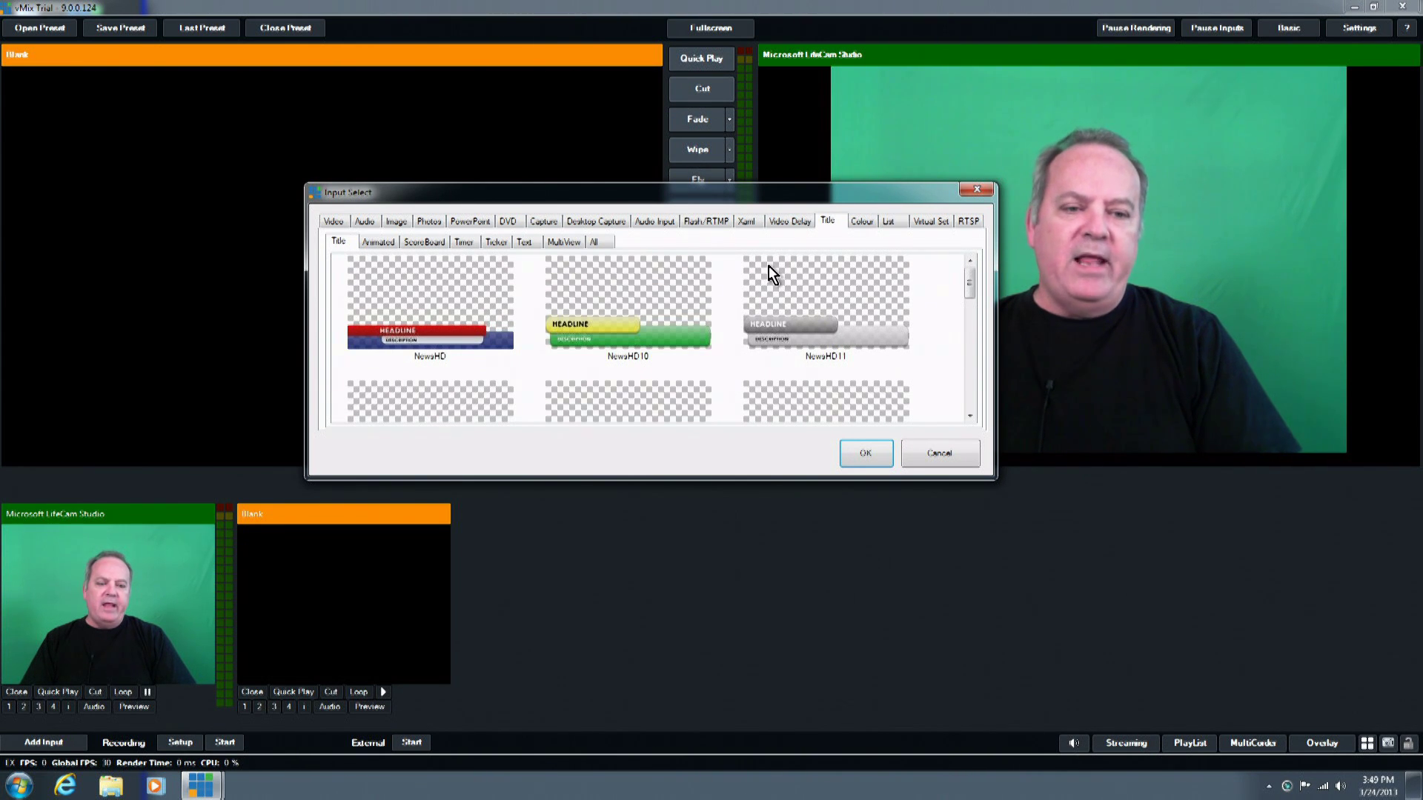
pyautogui.click(464, 312)
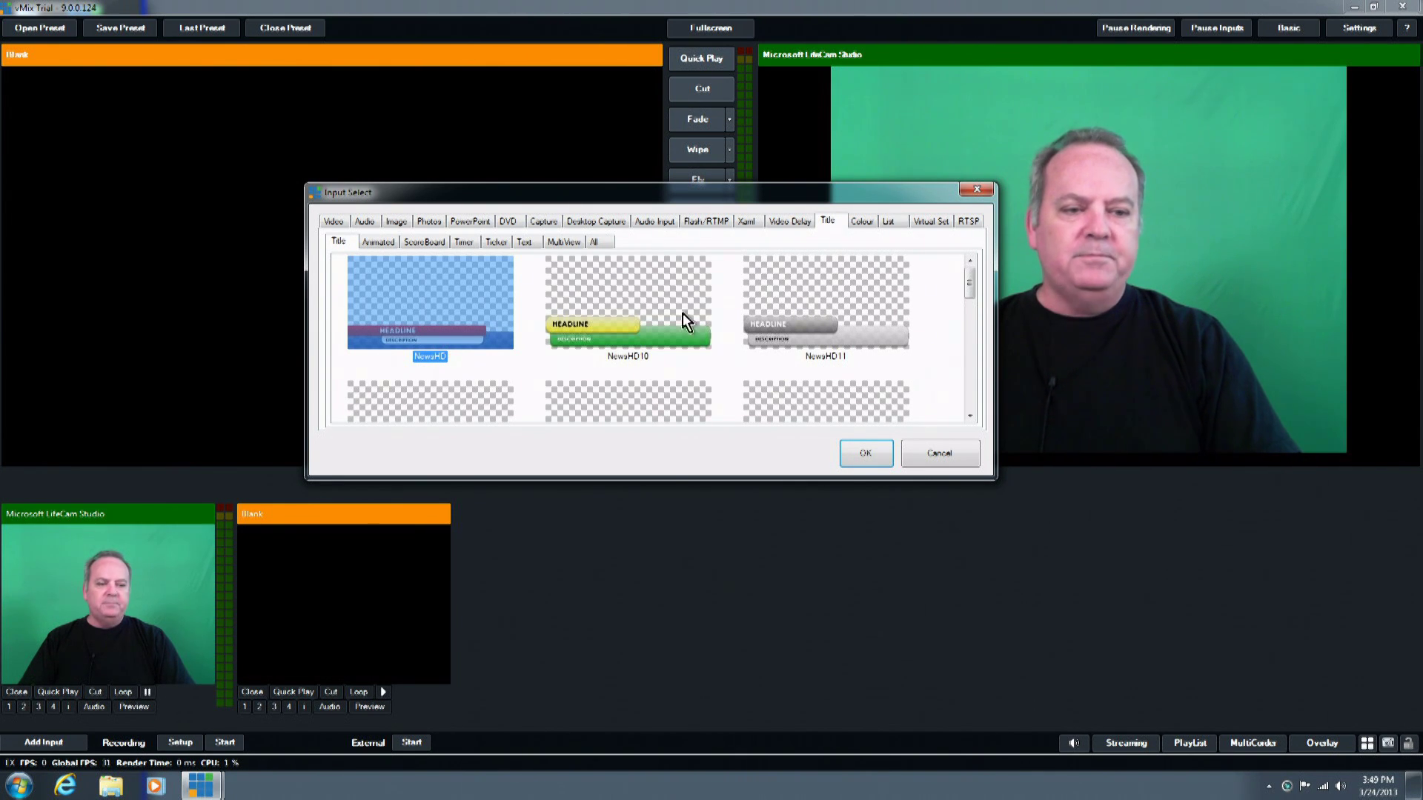
pyautogui.click(379, 242)
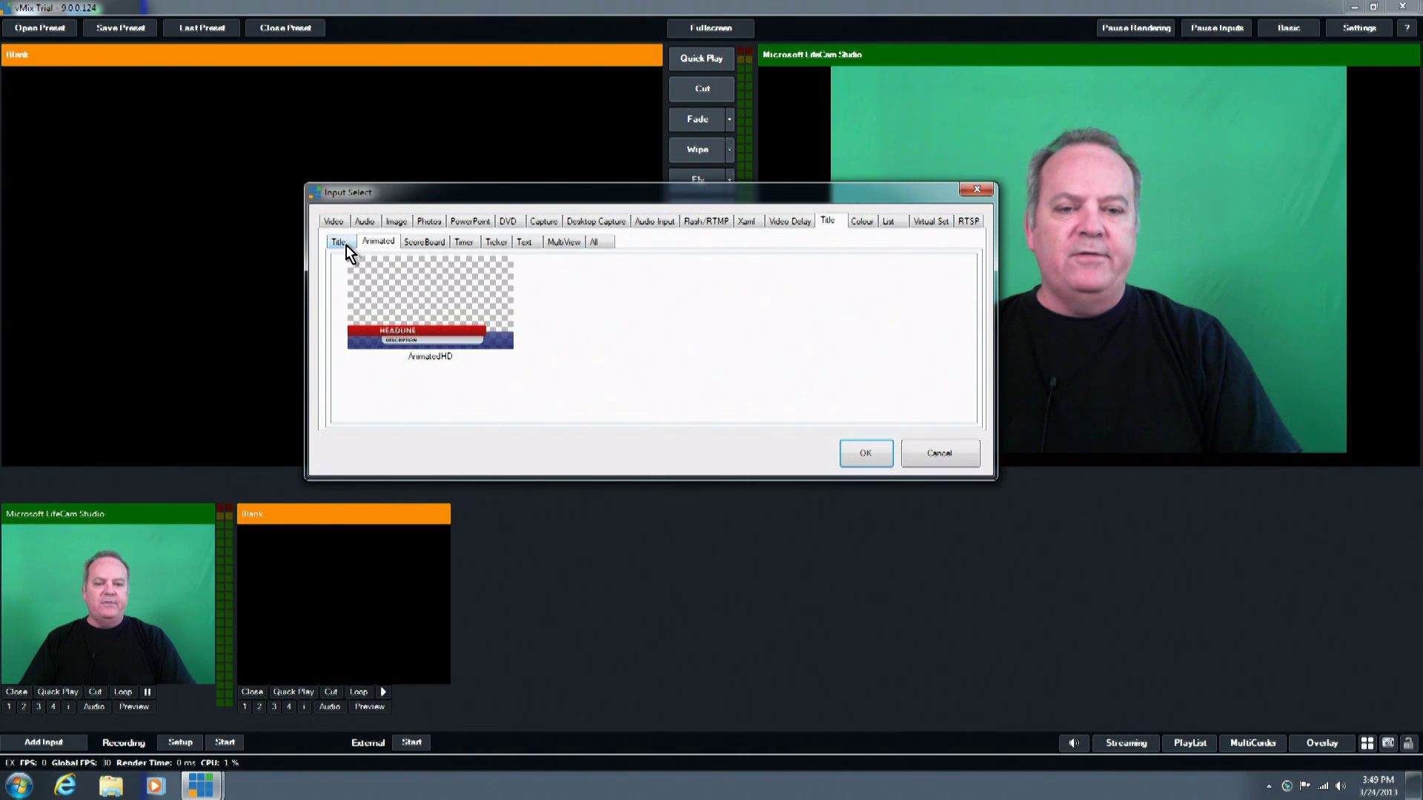
pyautogui.click(346, 246)
pyautogui.click(372, 245)
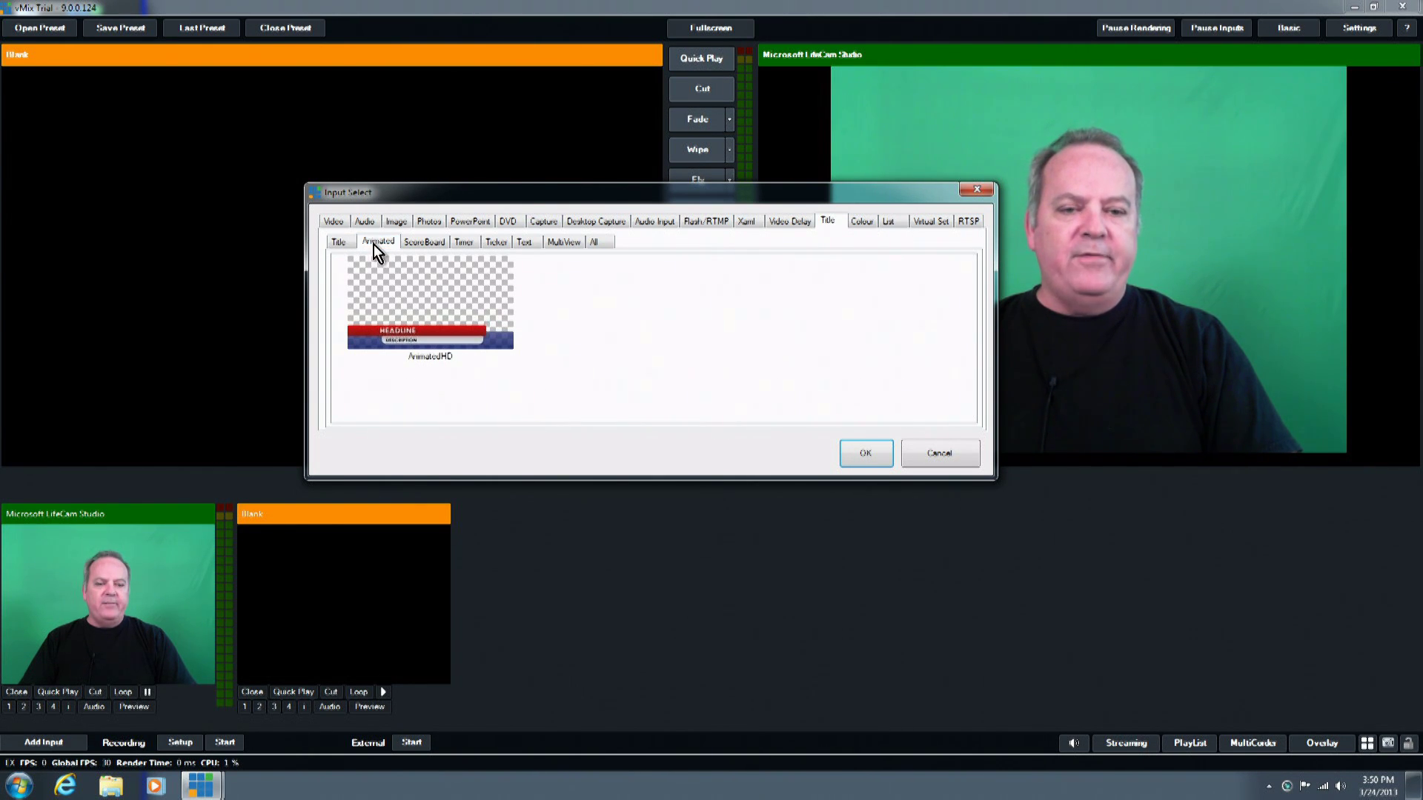
pyautogui.click(420, 242)
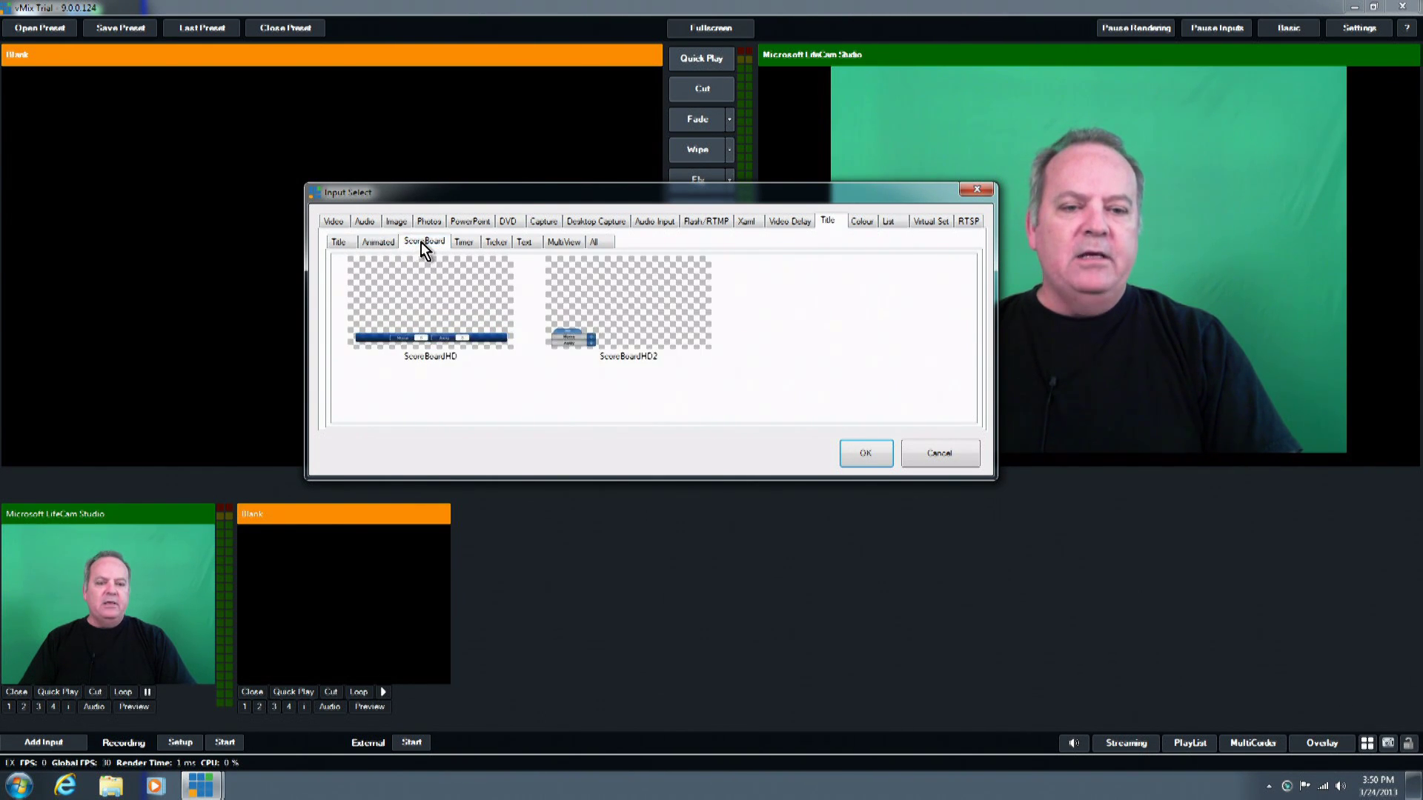
pyautogui.click(465, 244)
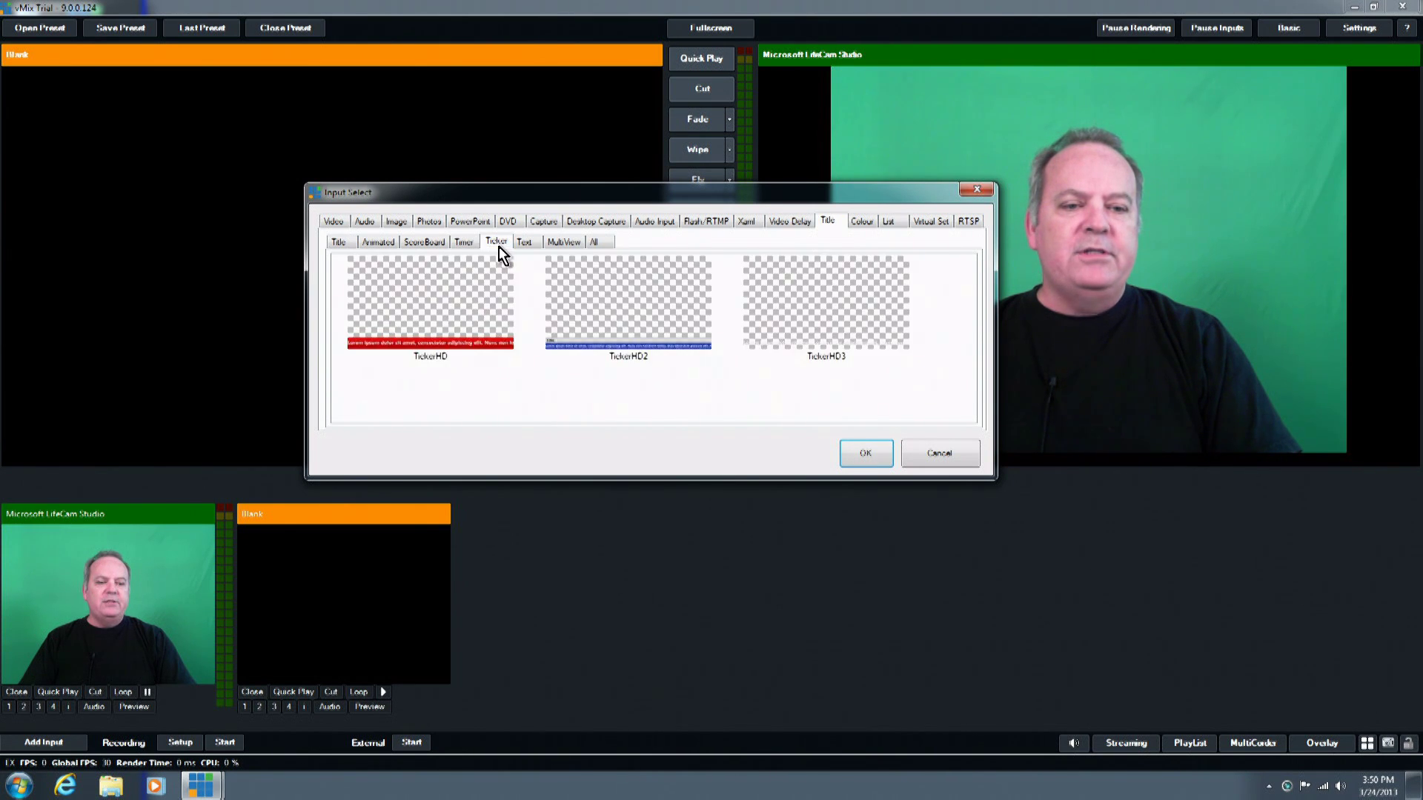
pyautogui.click(524, 243)
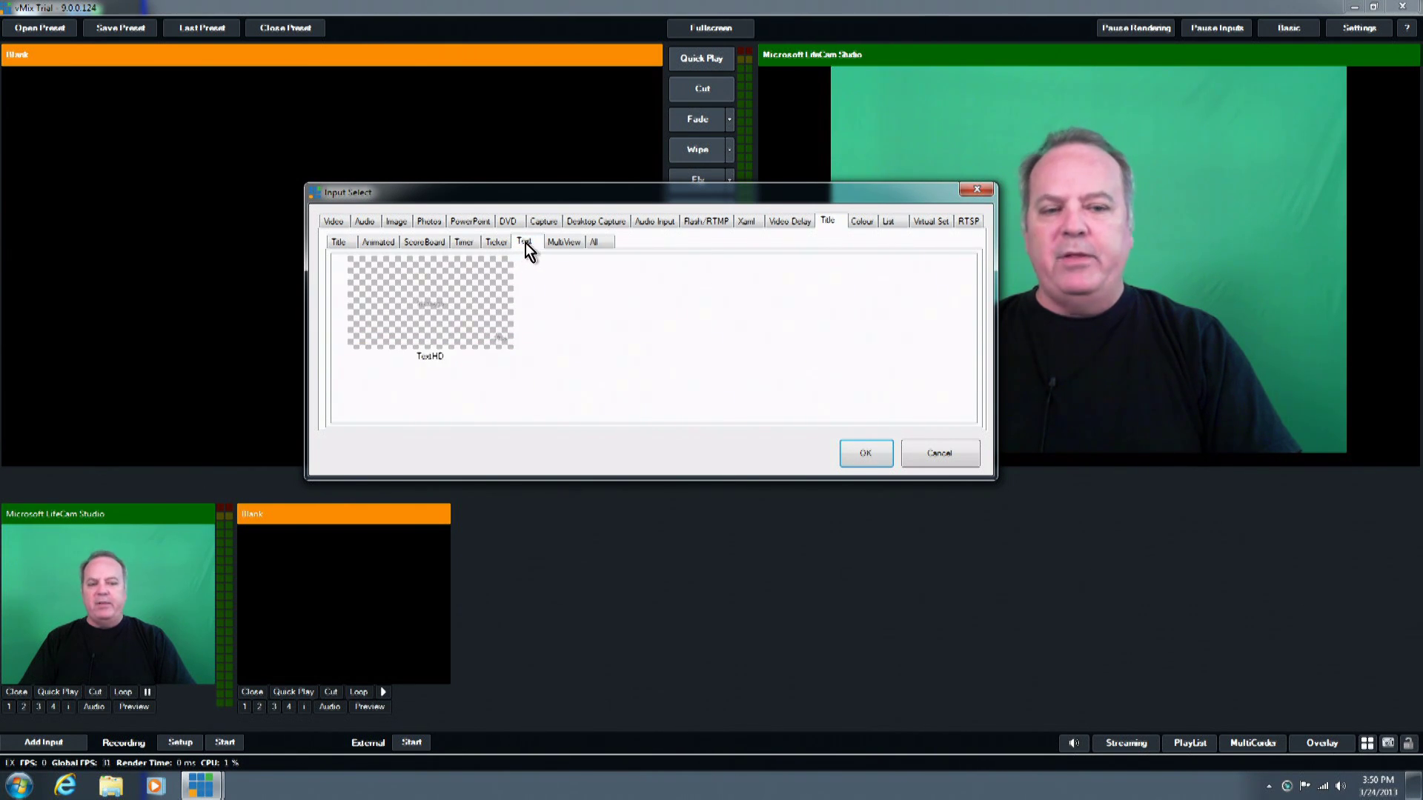
pyautogui.click(566, 244)
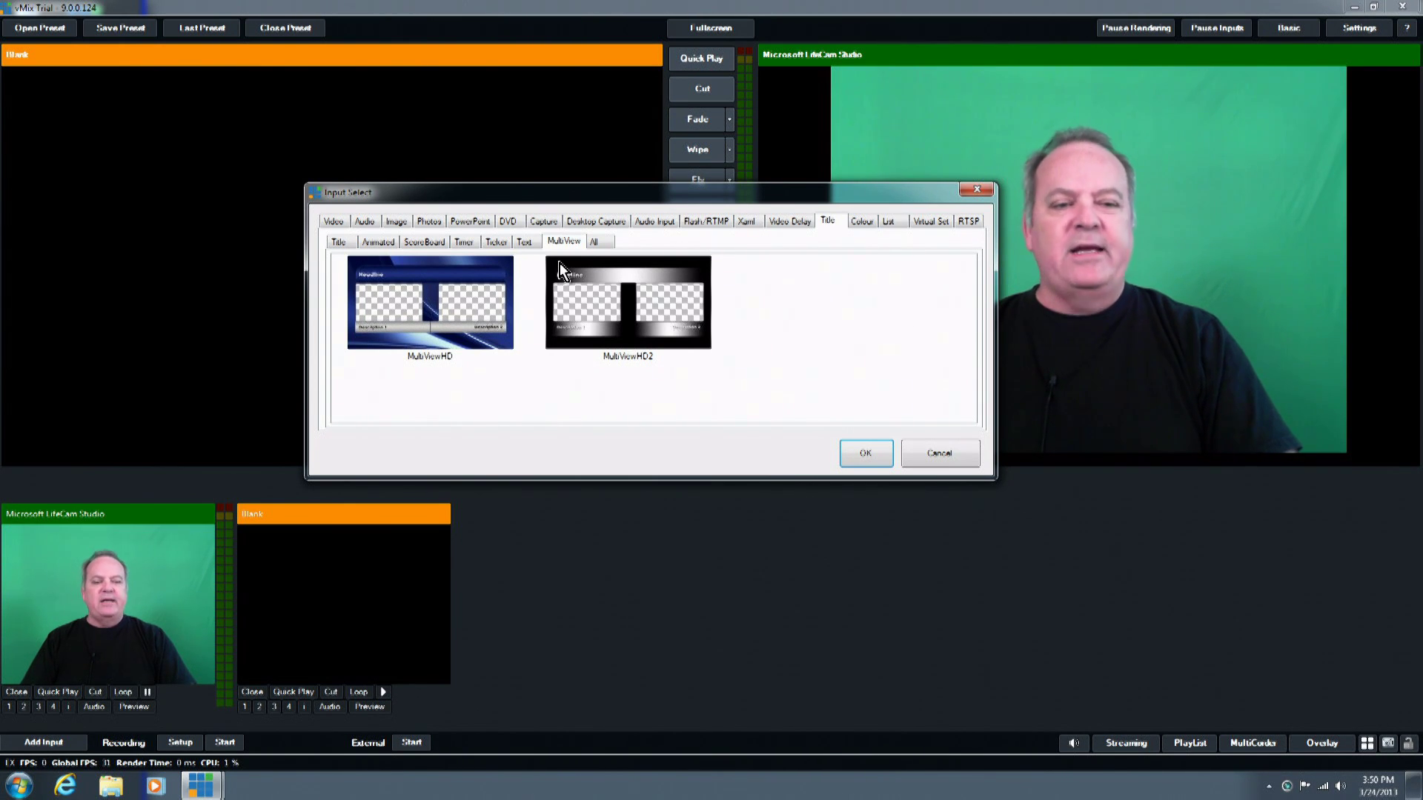
pyautogui.click(604, 243)
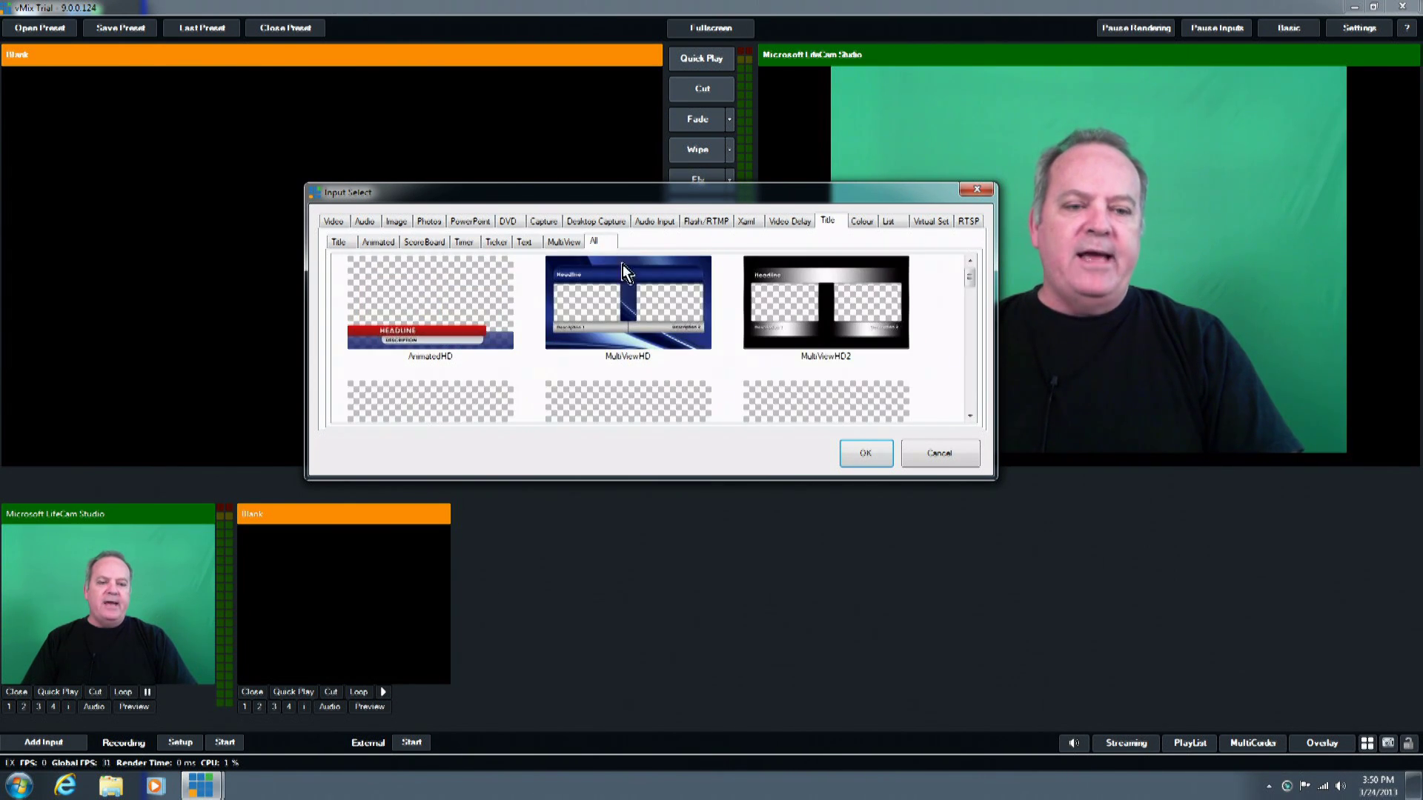
pyautogui.moveTo(968, 279)
pyautogui.mouseDown()
pyautogui.moveTo(975, 401)
pyautogui.moveTo(976, 278)
pyautogui.mouseUp()
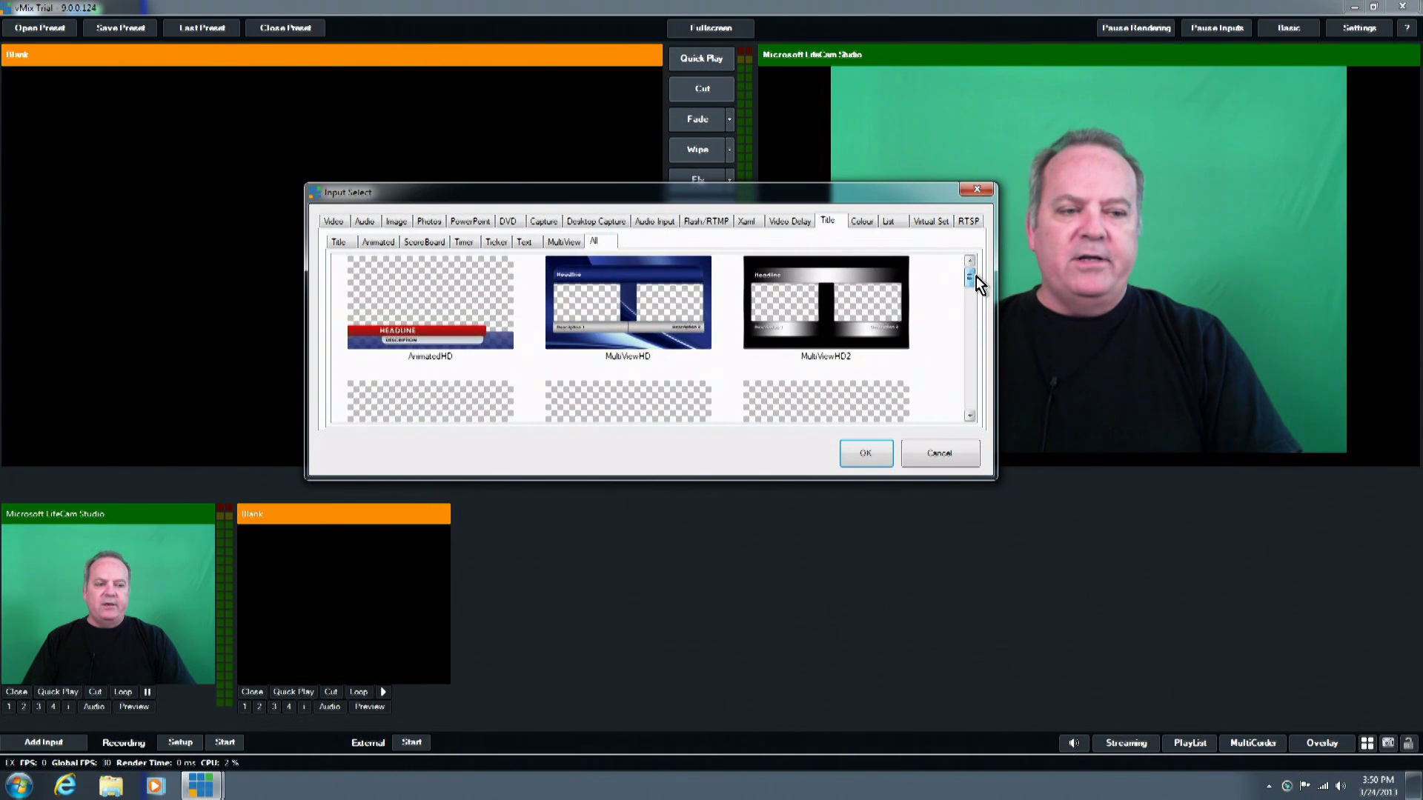
# Examine the colour, list, virtual set and RTSP input options, and close the input selection without adding an input
pyautogui.click(861, 222)
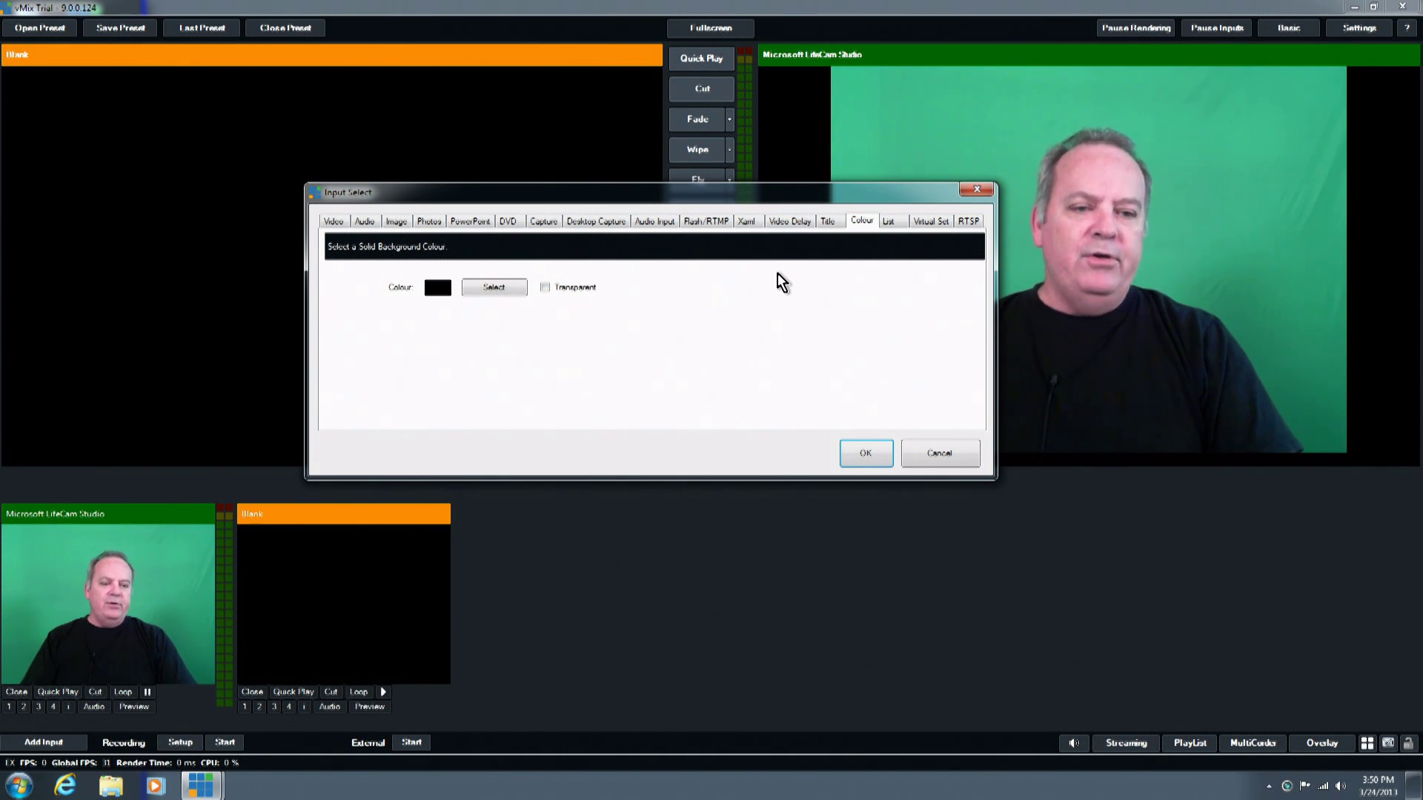
pyautogui.click(886, 222)
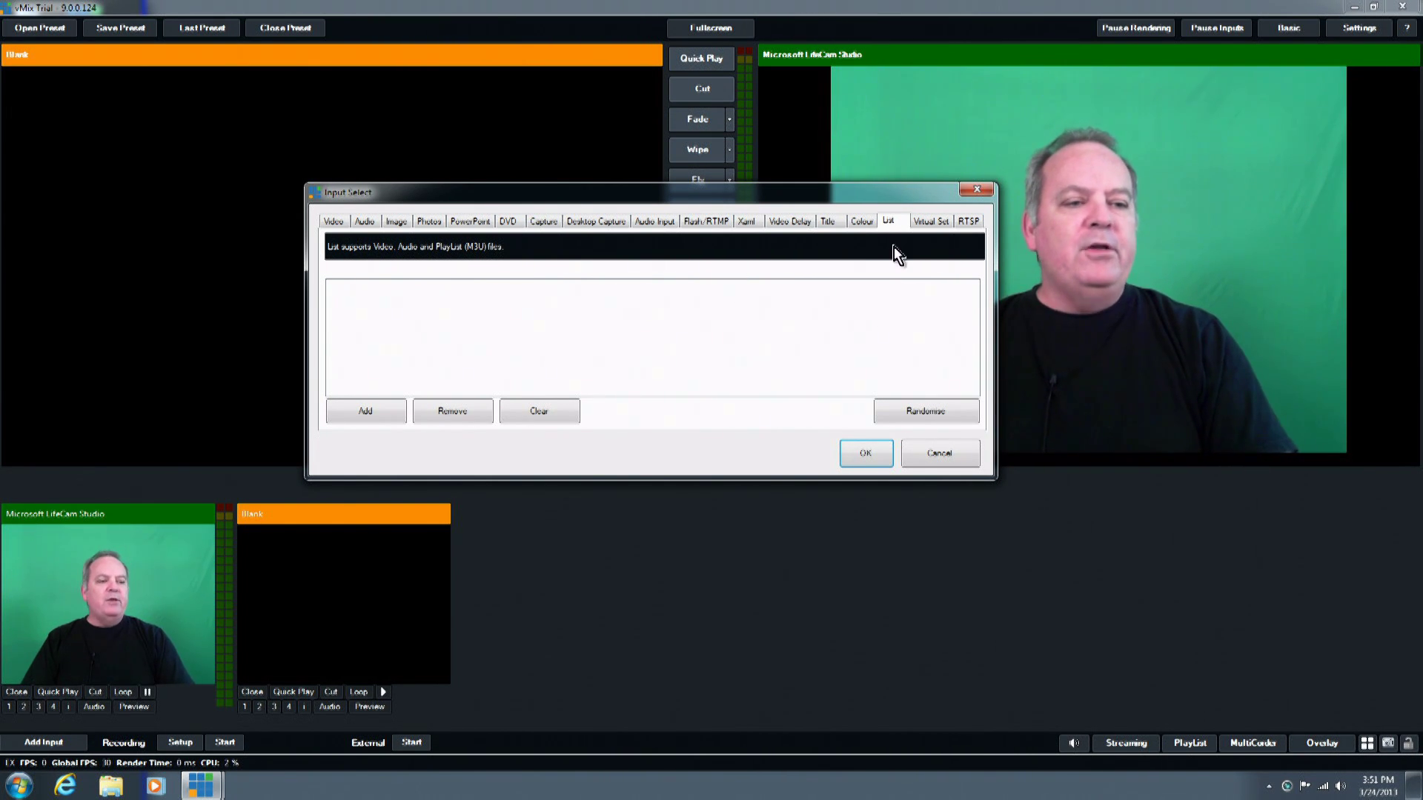
pyautogui.click(927, 223)
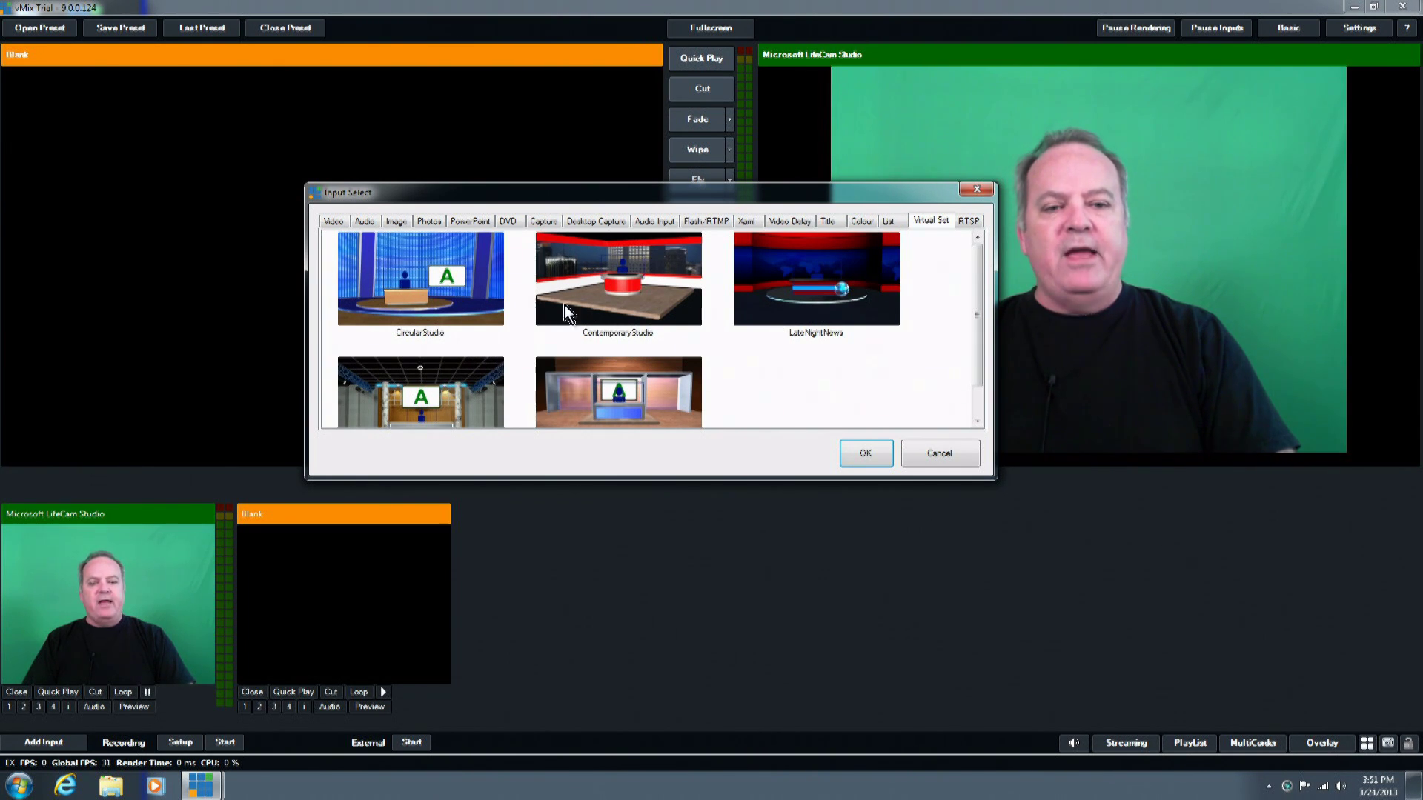
pyautogui.moveTo(978, 286); pyautogui.dragTo(977, 317)
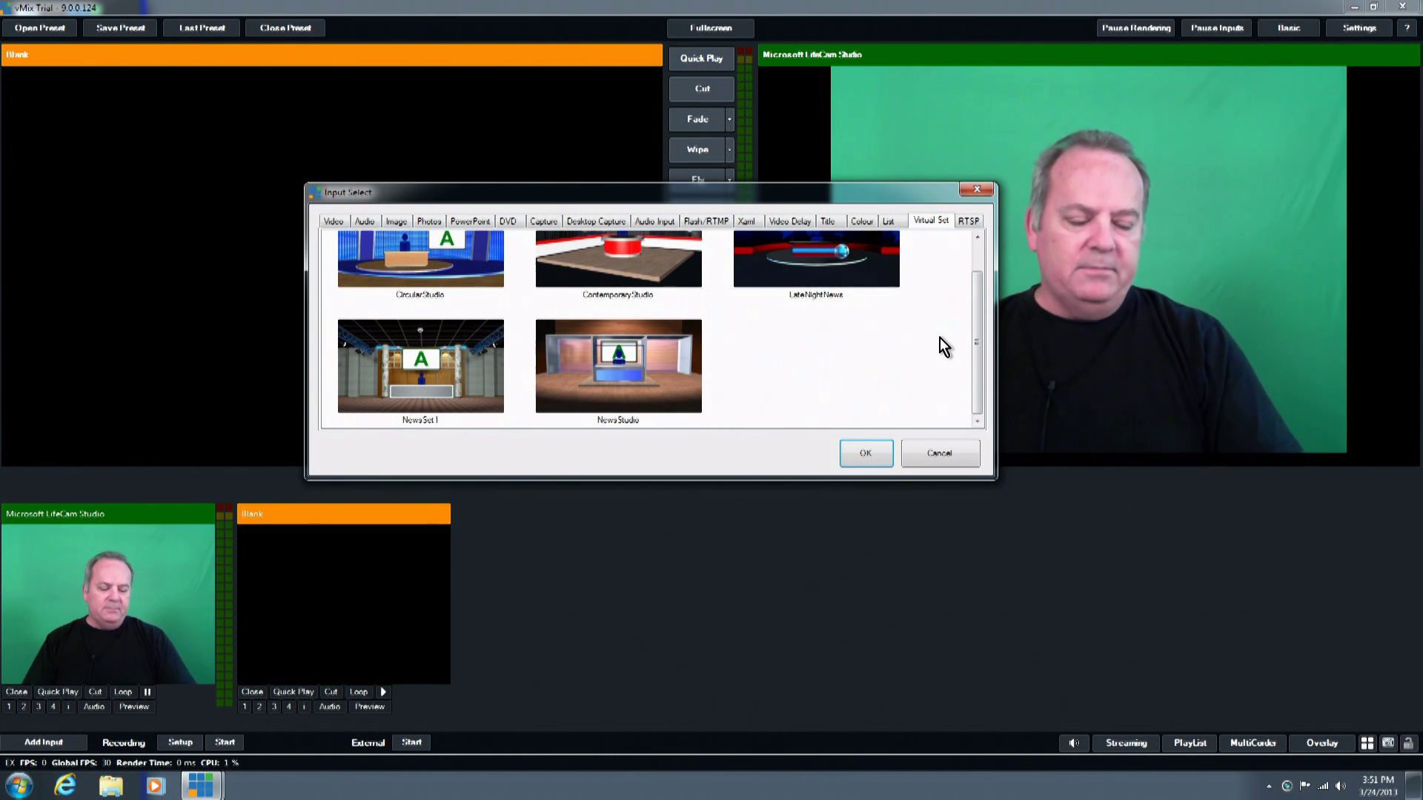
pyautogui.click(969, 223)
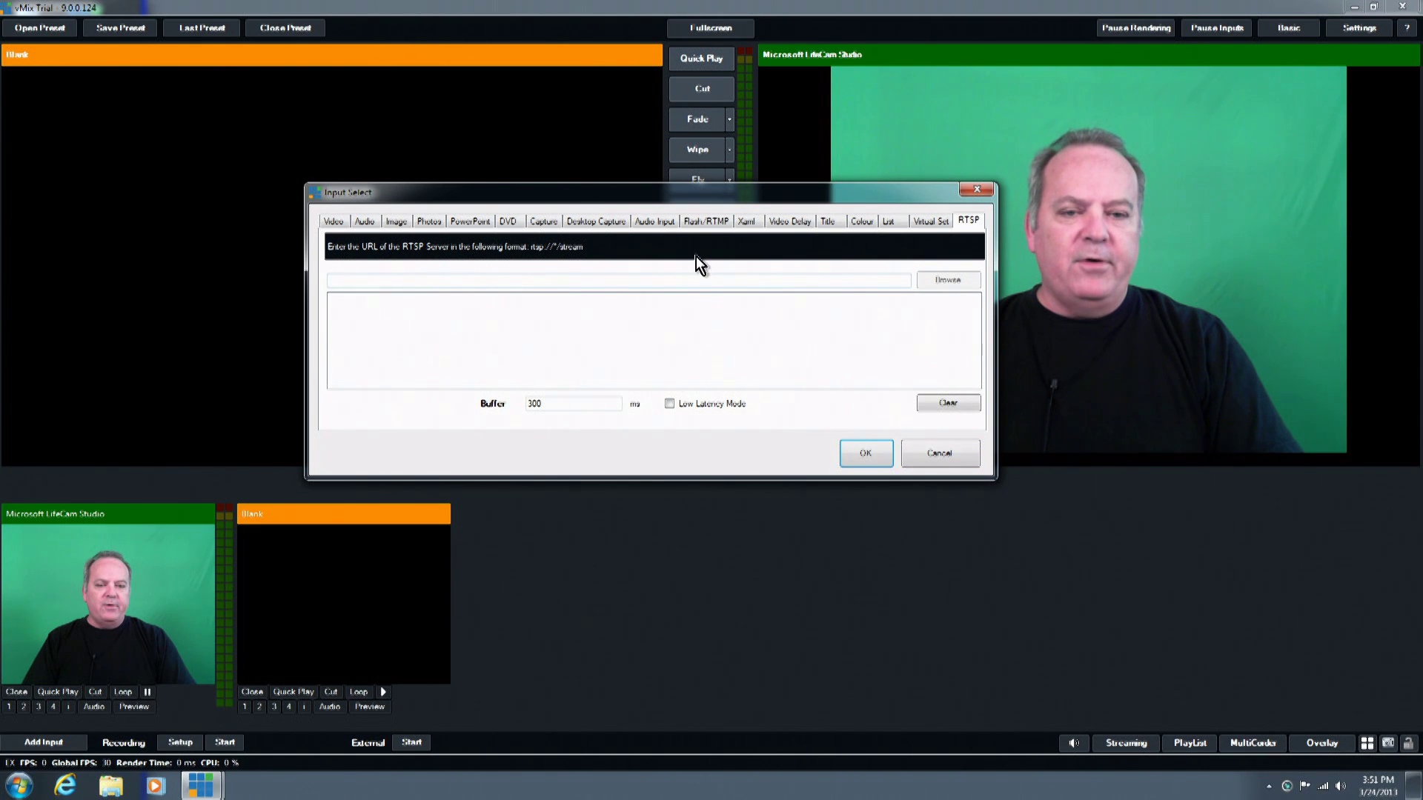
pyautogui.click(932, 456)
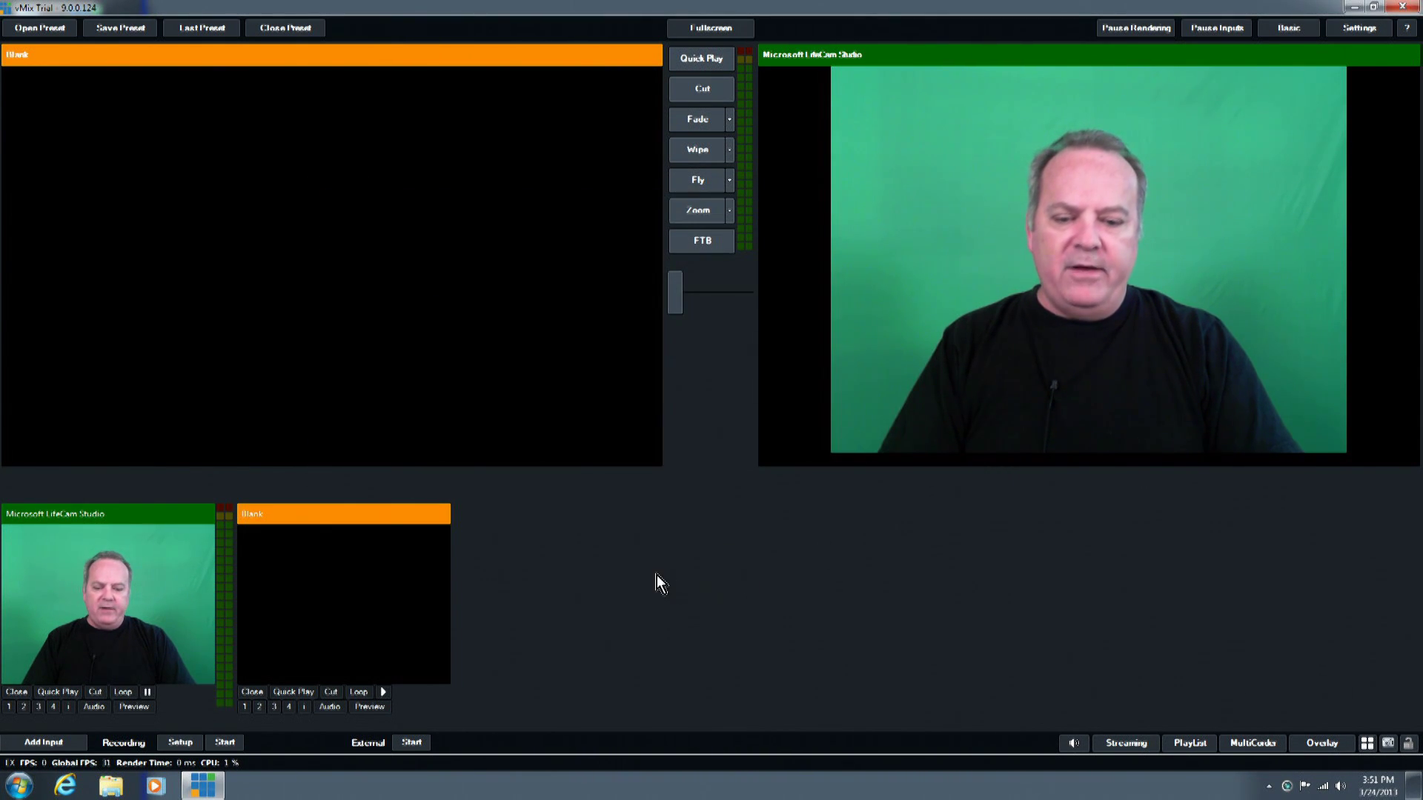
# Examine the recording setup options for the AVI, MPEG-2, WMV and WMV Streaming formats, and leave the setup without saving
pyautogui.click(178, 744)
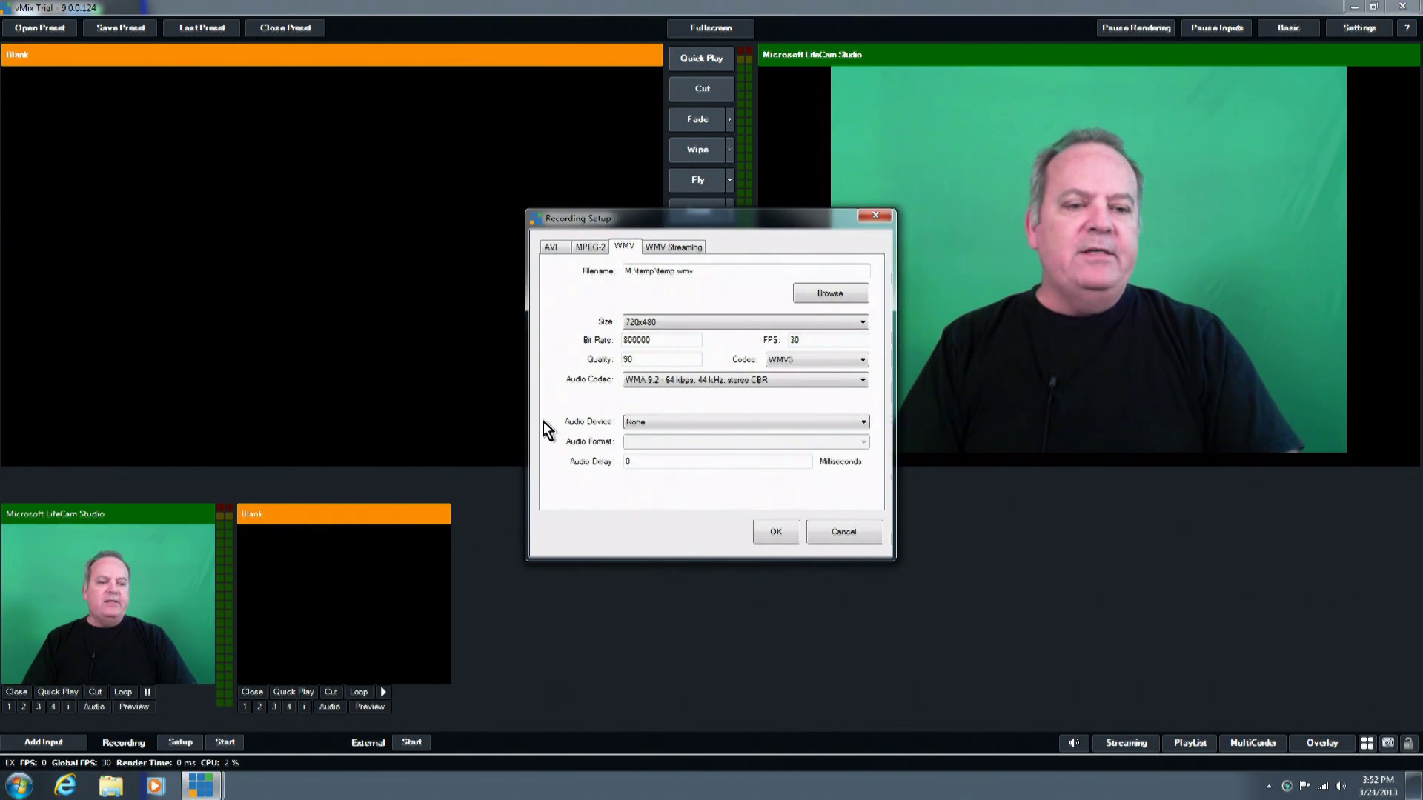
pyautogui.click(553, 247)
pyautogui.click(593, 247)
pyautogui.click(624, 247)
pyautogui.click(659, 249)
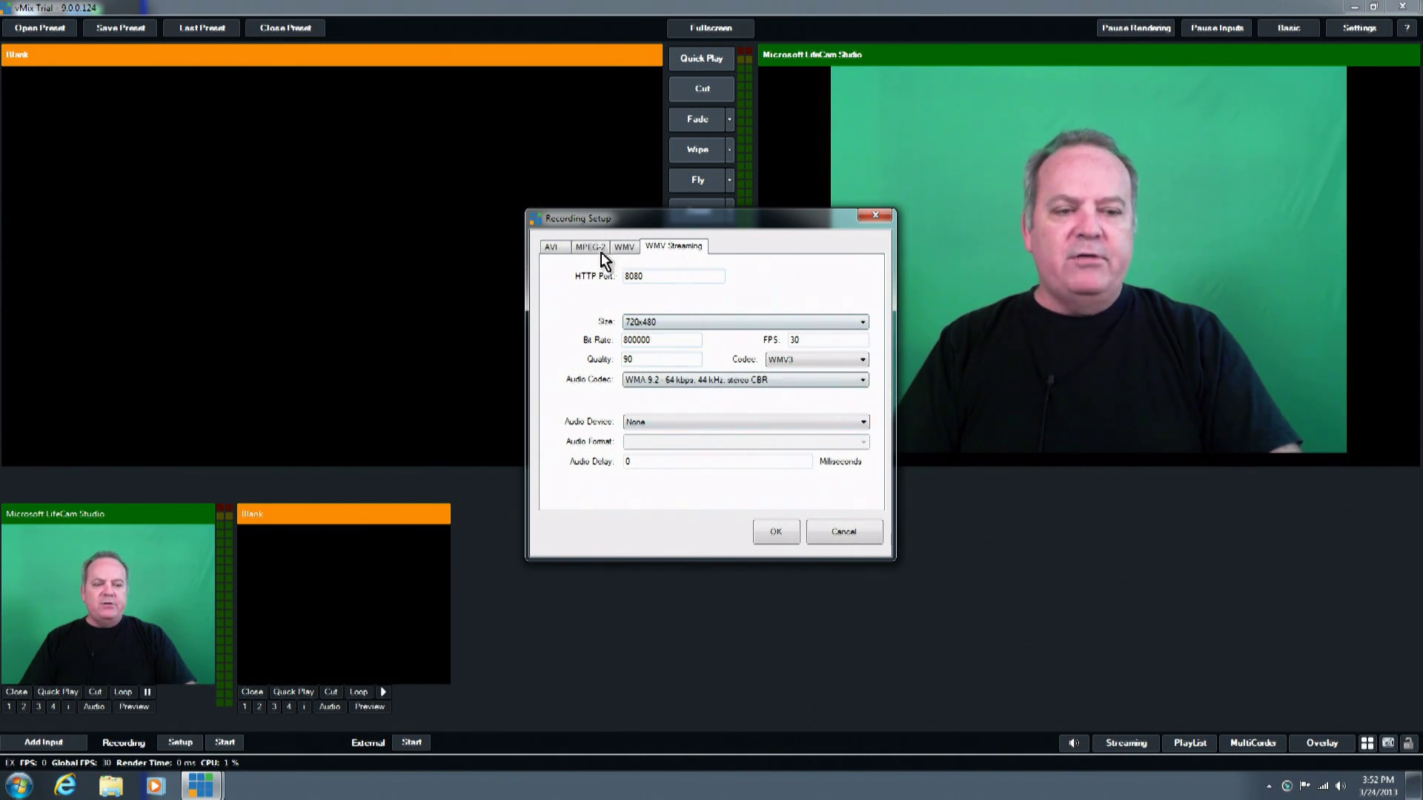
pyautogui.click(551, 247)
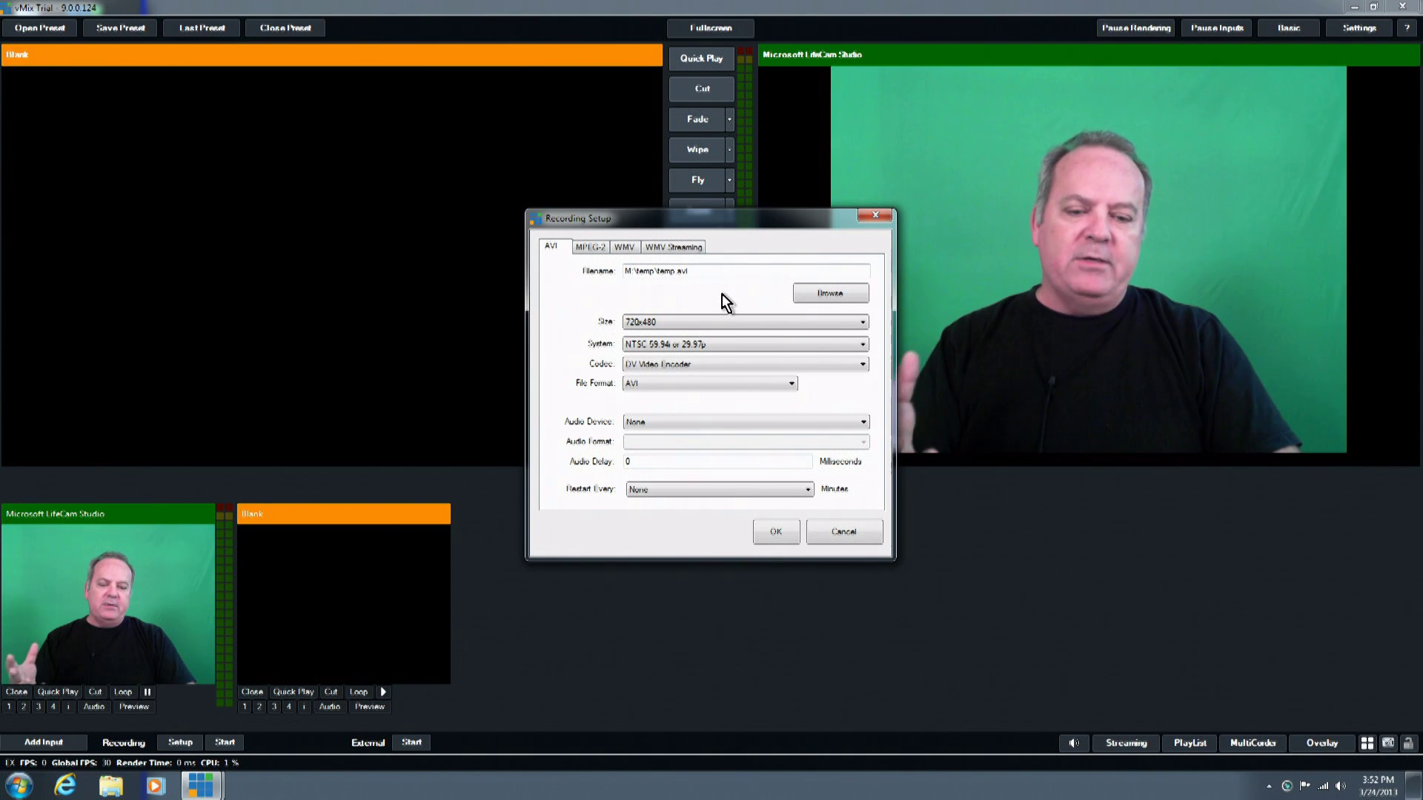
pyautogui.click(843, 532)
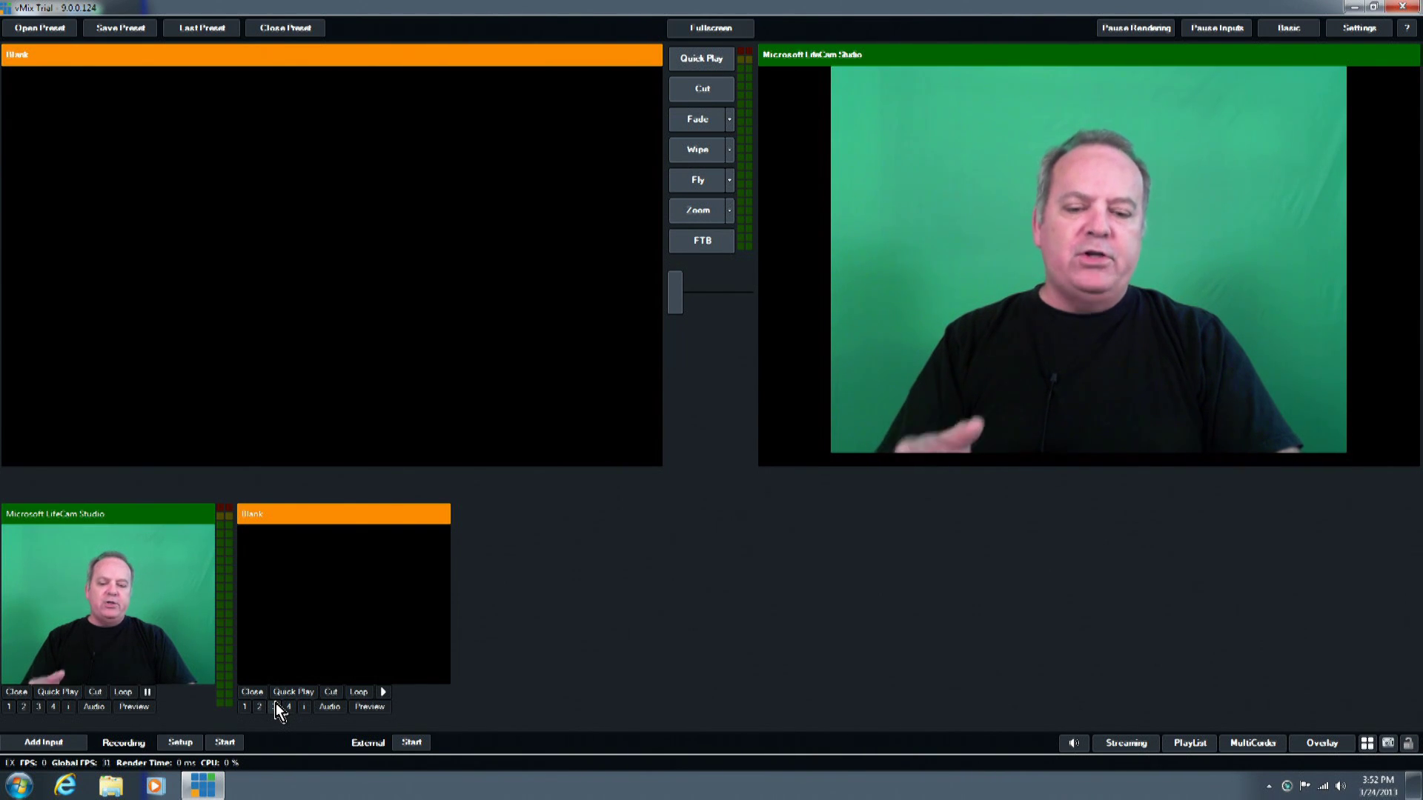
# Try to start a recording without confirming a recording setup
pyautogui.click(237, 740)
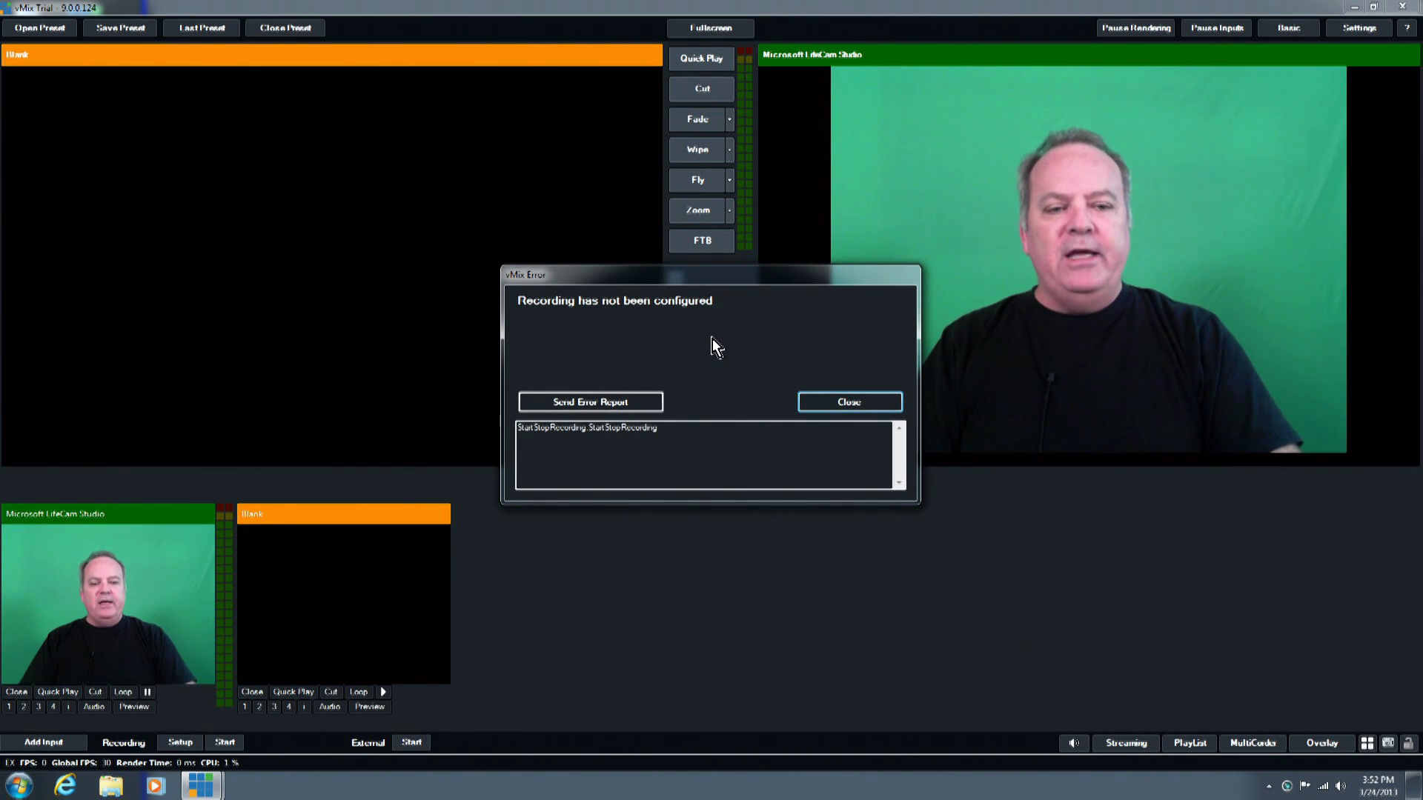
pyautogui.moveTo(716, 276); pyautogui.dragTo(577, 263)
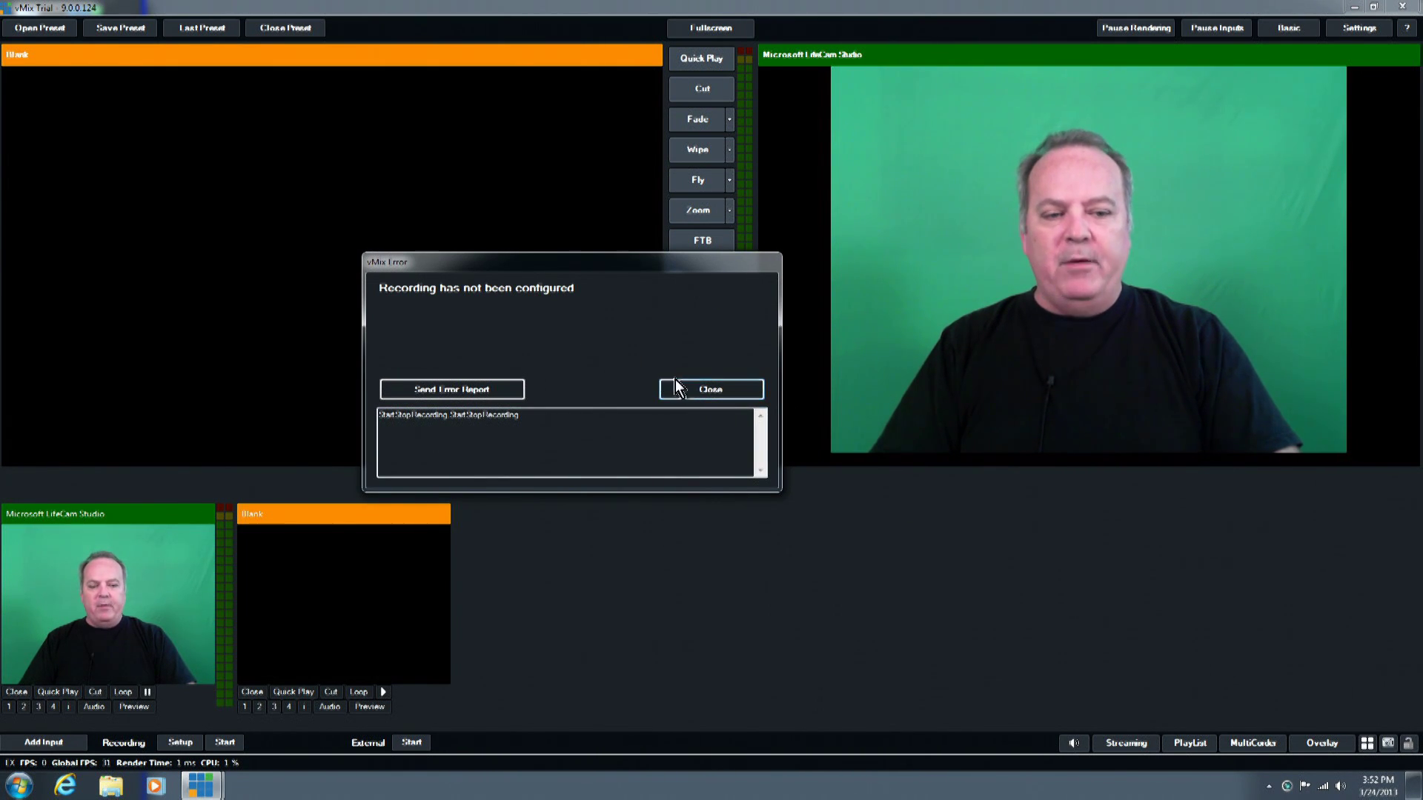
pyautogui.click(696, 388)
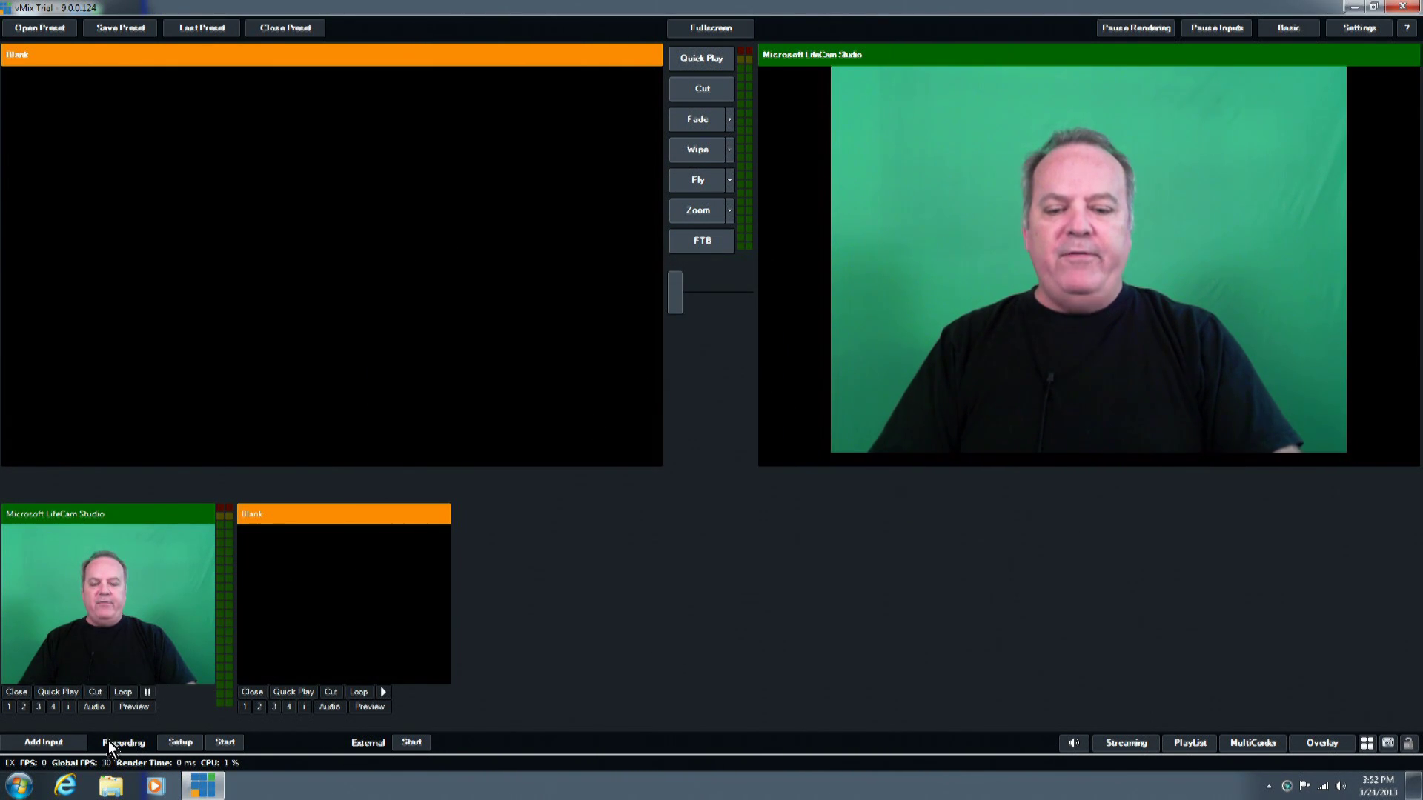
# Record a clip of about 20 seconds in AVI format with the audio device kept at None, and stop the recording
pyautogui.click(177, 742)
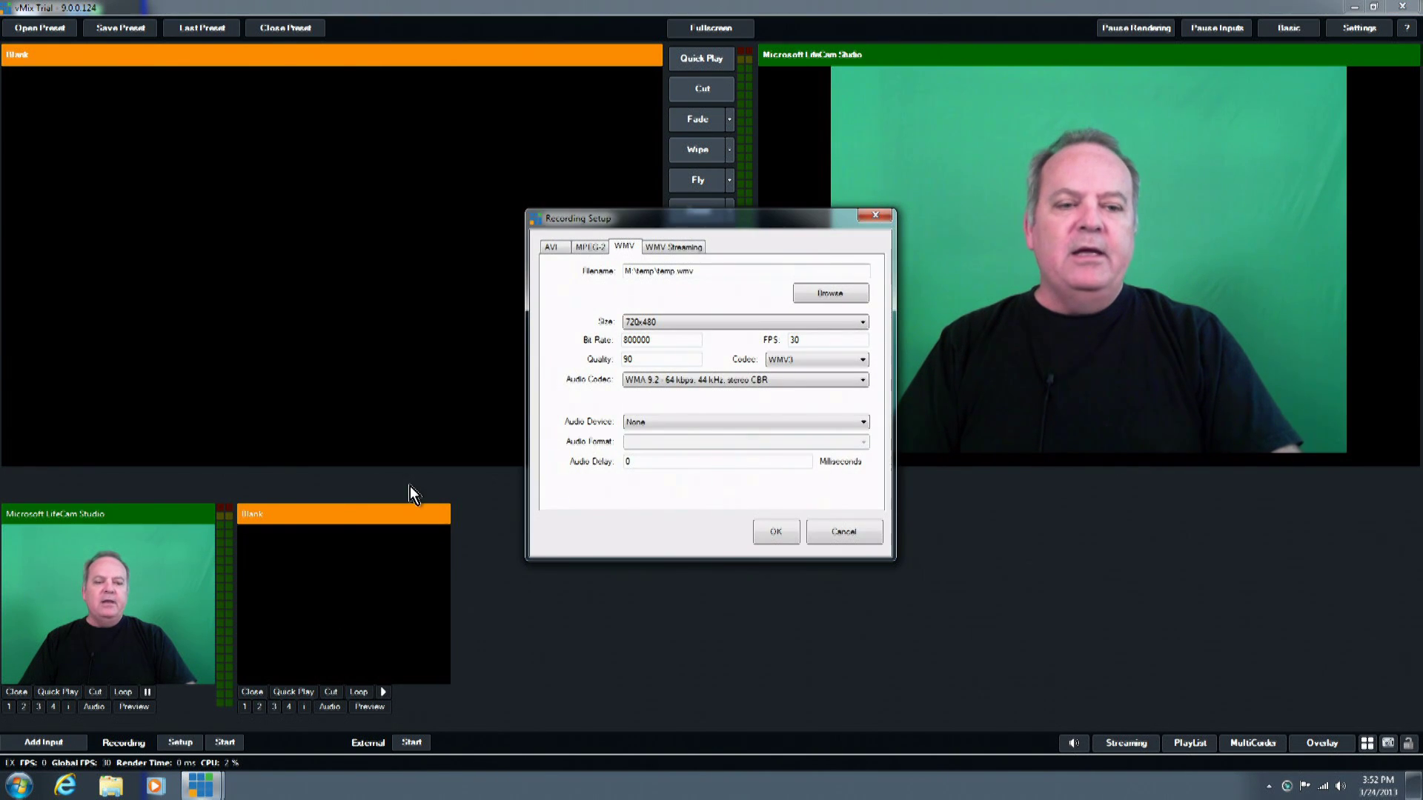
pyautogui.moveTo(674, 218); pyautogui.dragTo(570, 208)
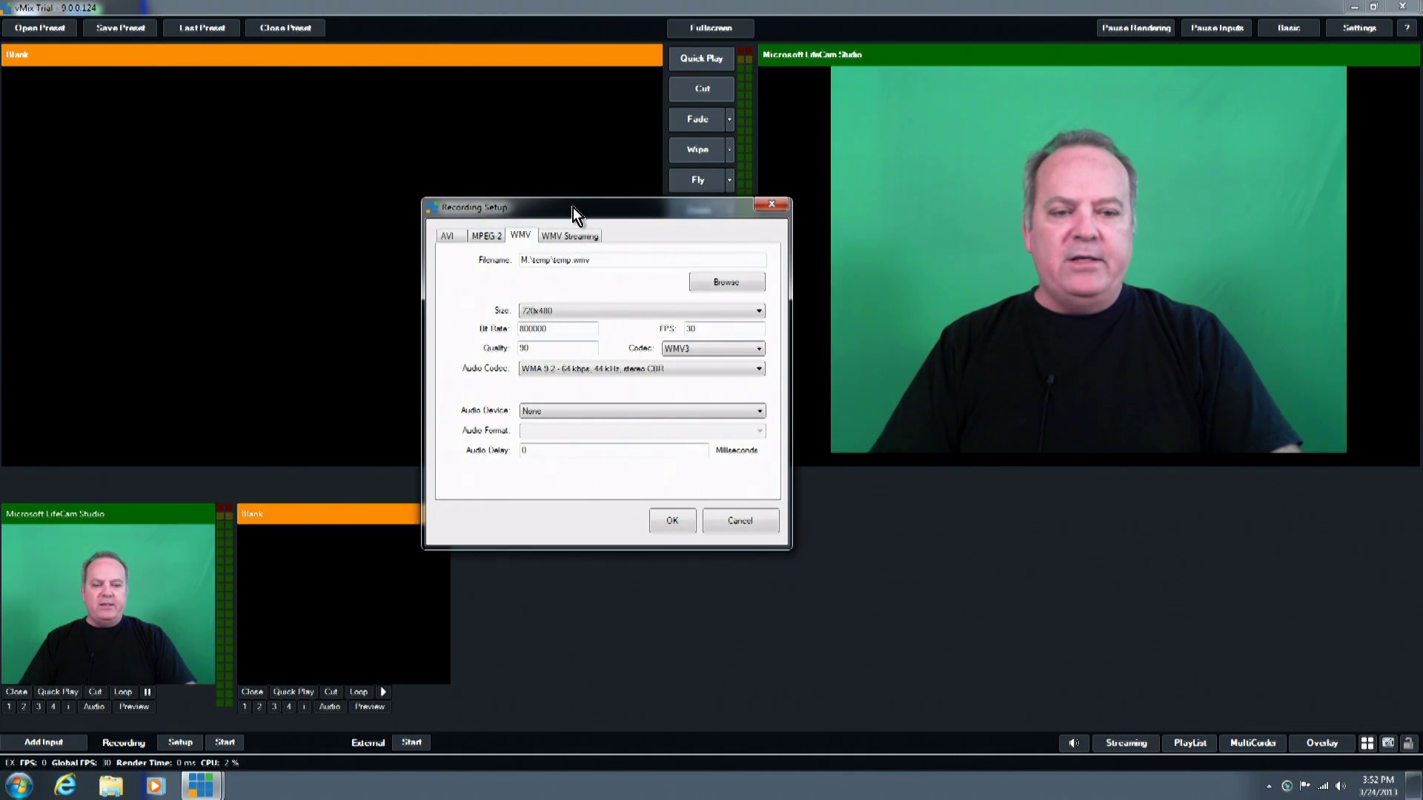
pyautogui.click(459, 236)
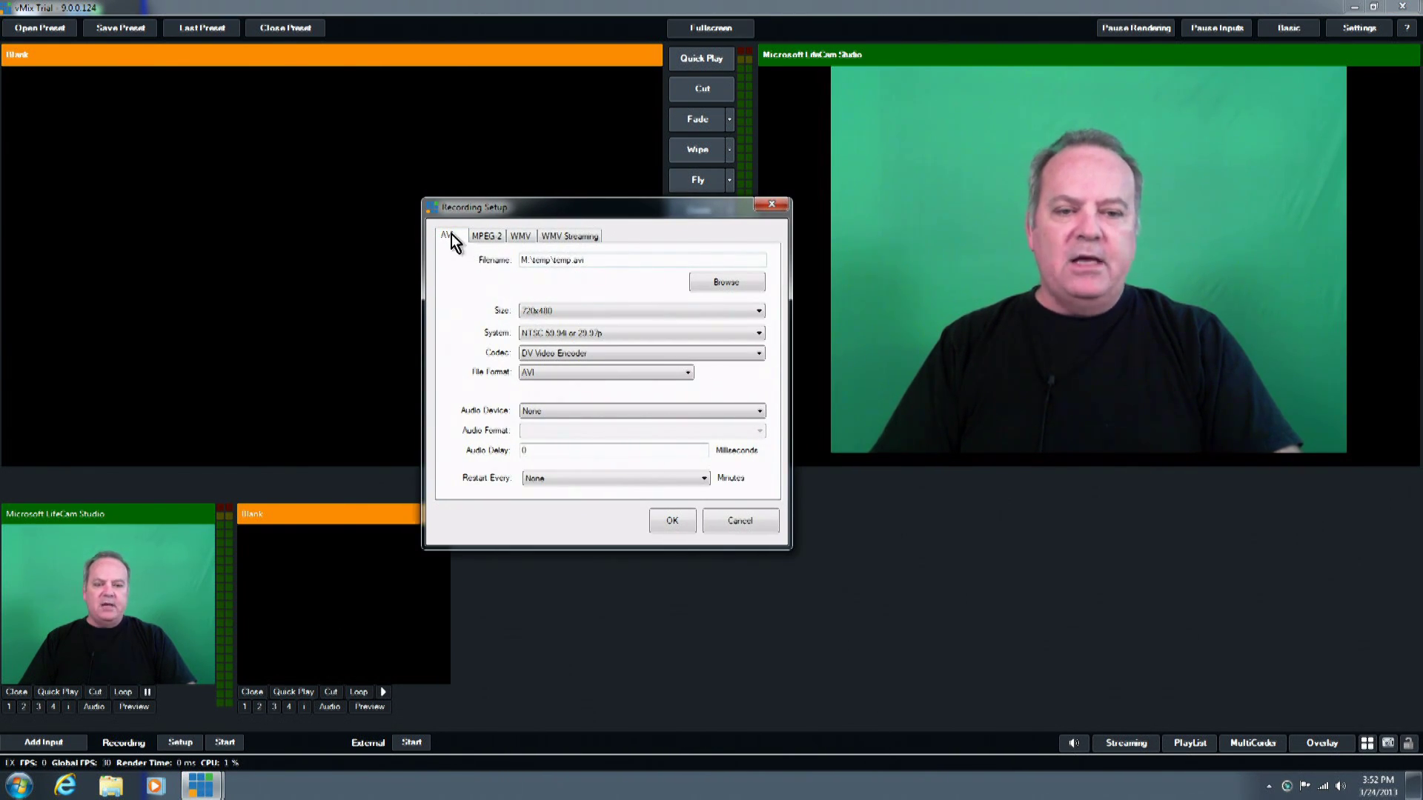
pyautogui.click(634, 410)
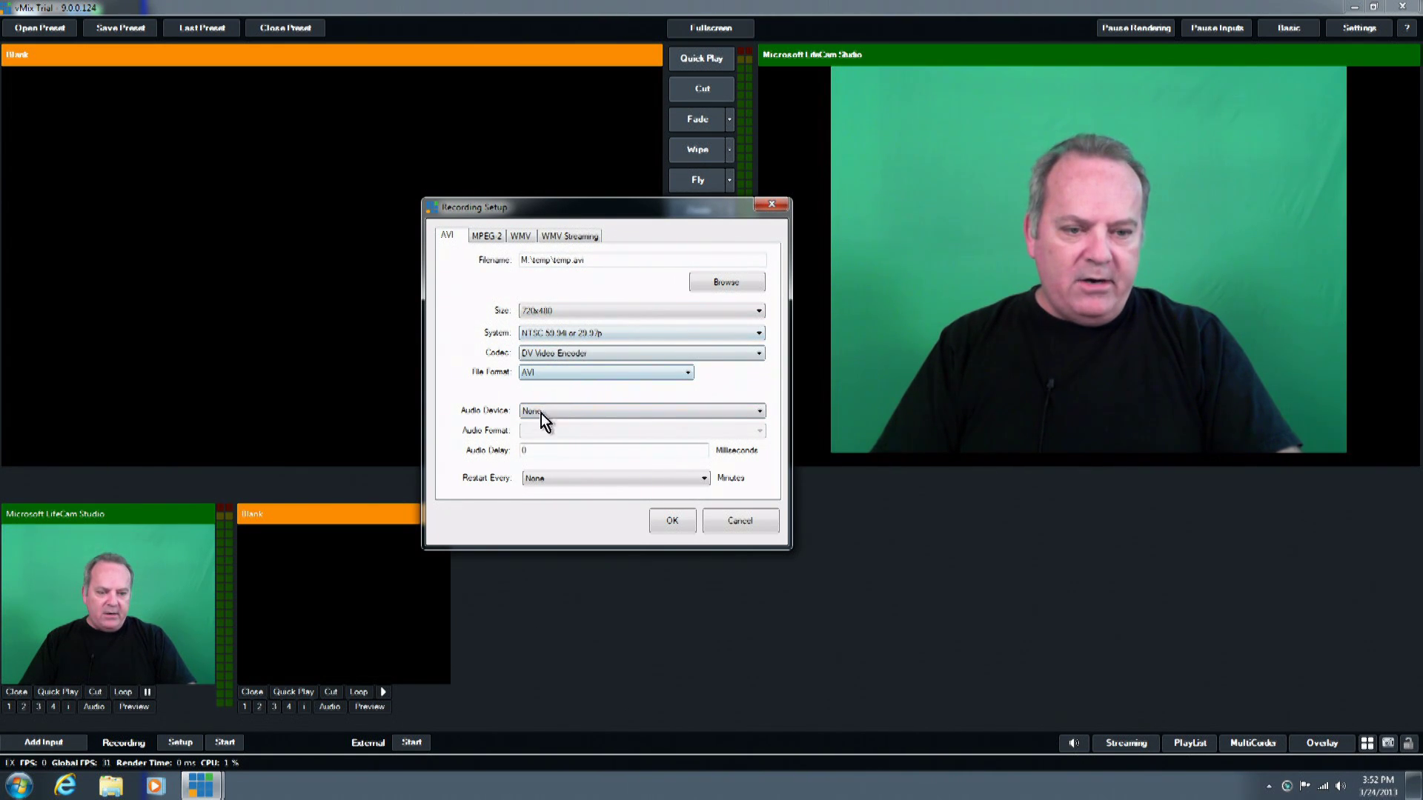
pyautogui.click(662, 525)
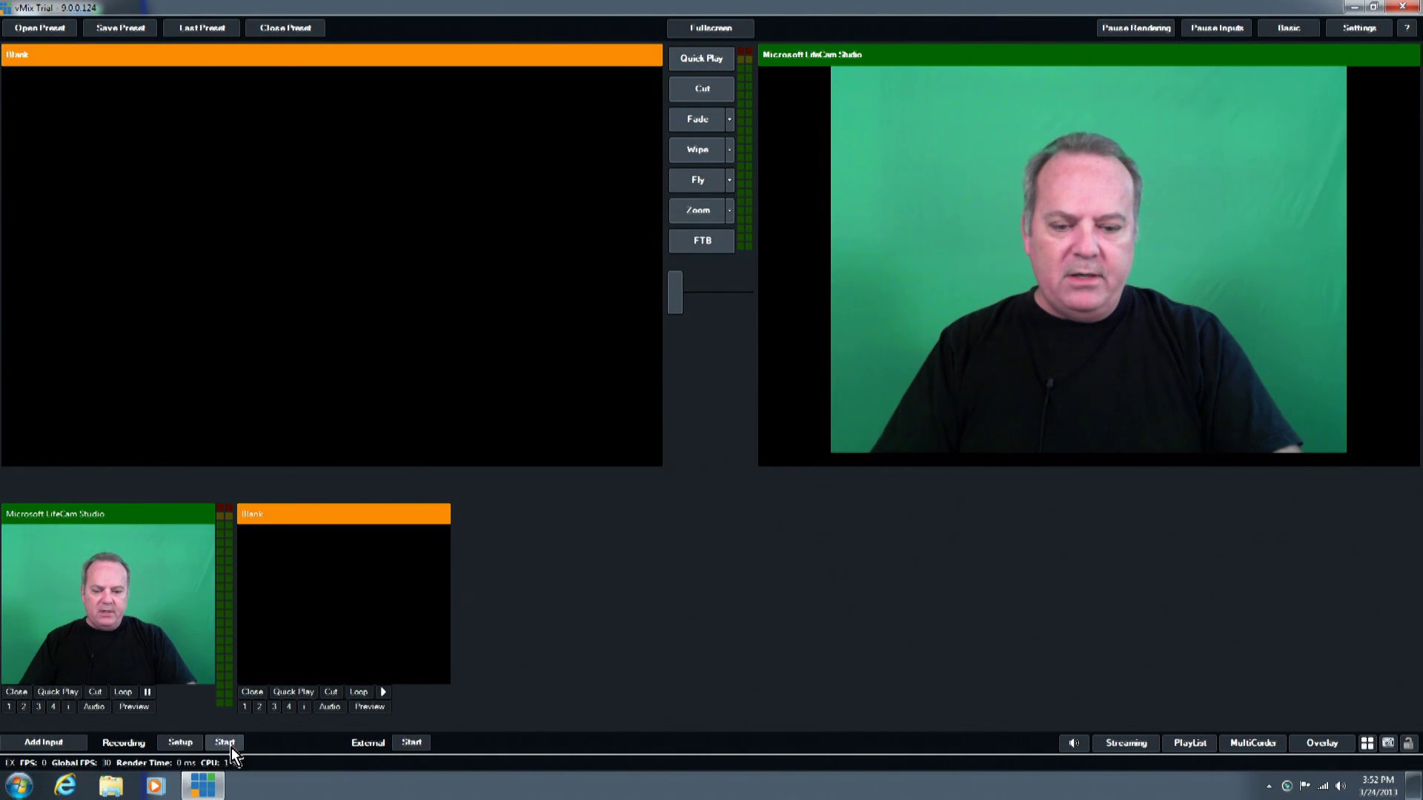
pyautogui.click(231, 746)
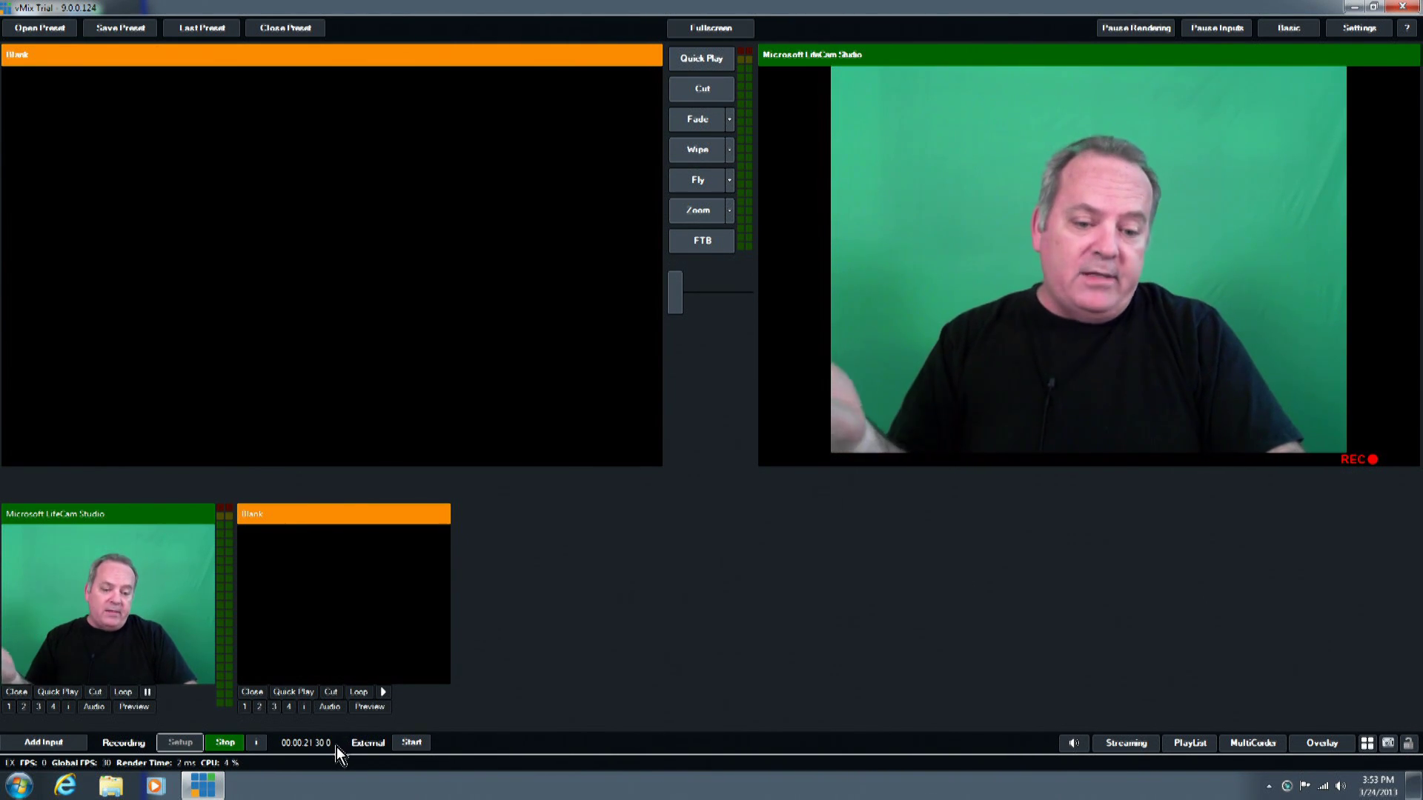
pyautogui.click(227, 743)
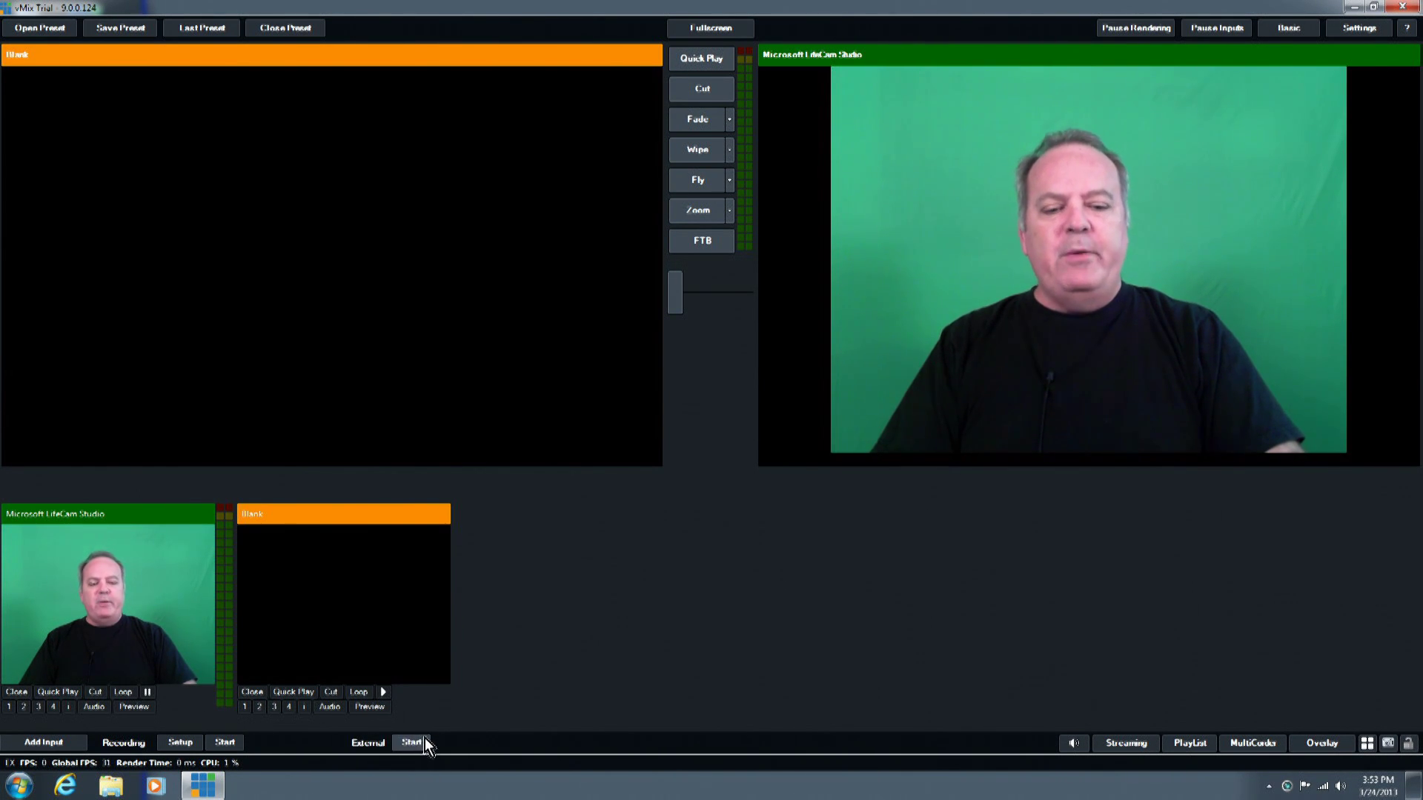
# Examine the external output settings without changing them, and show and hide the master audio mixer
pyautogui.click(1364, 30)
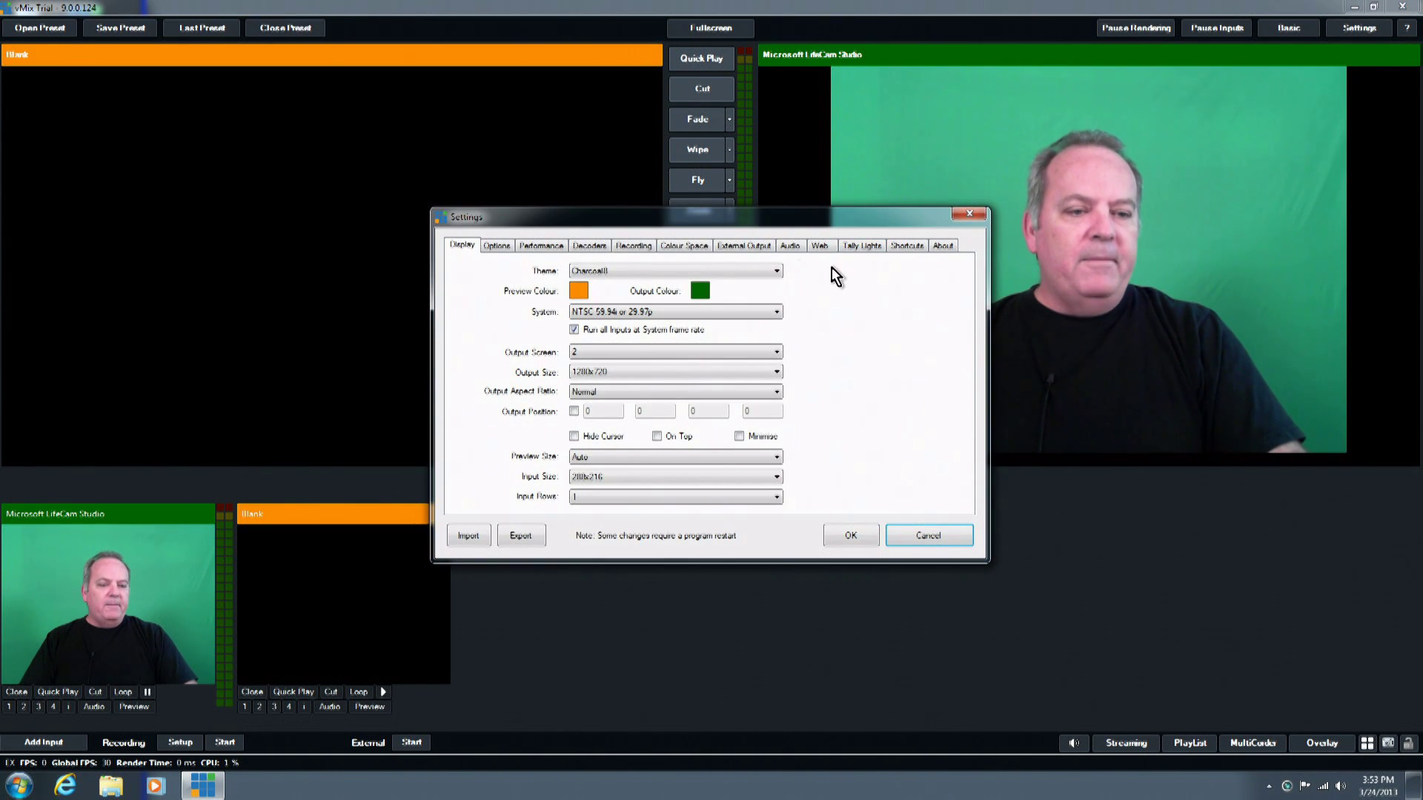
pyautogui.click(755, 246)
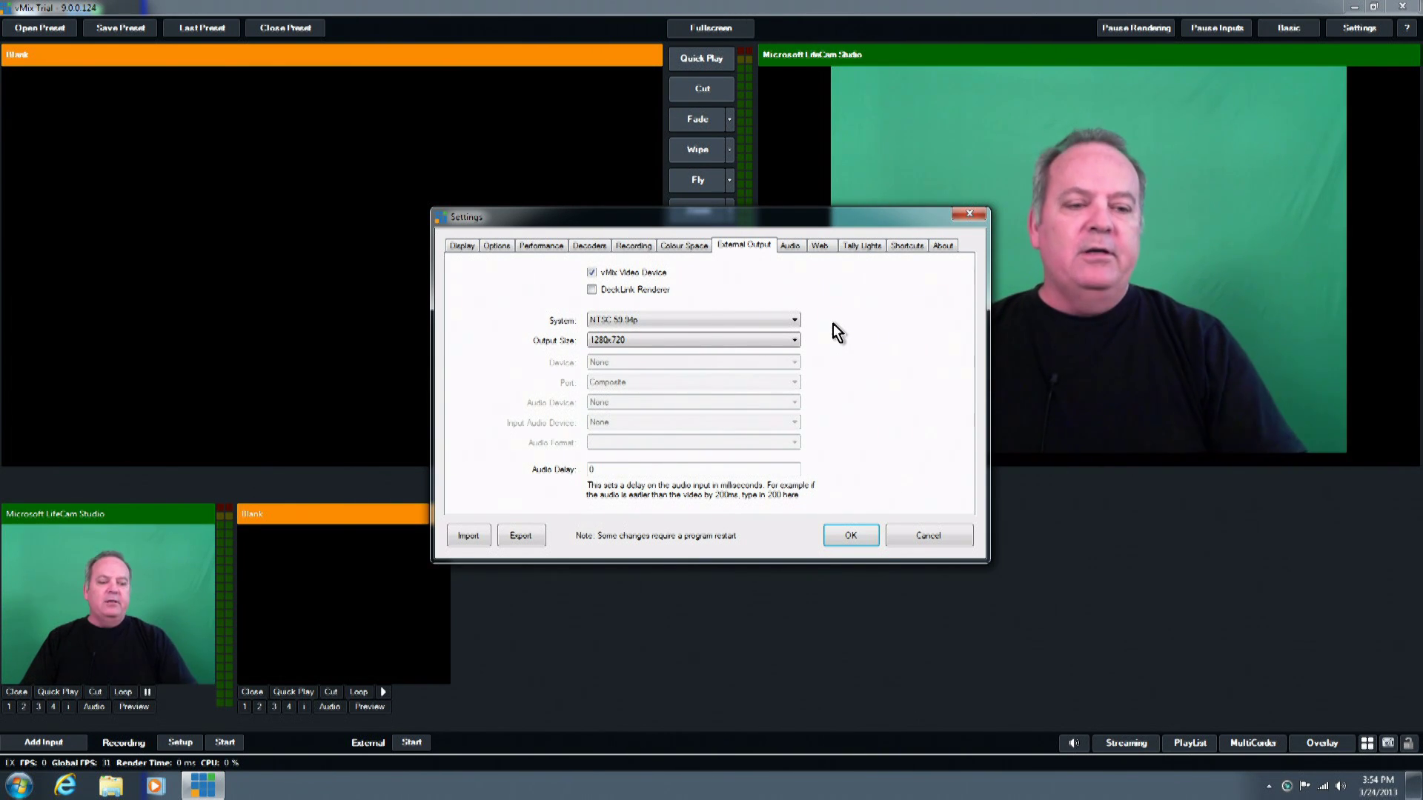
pyautogui.click(929, 537)
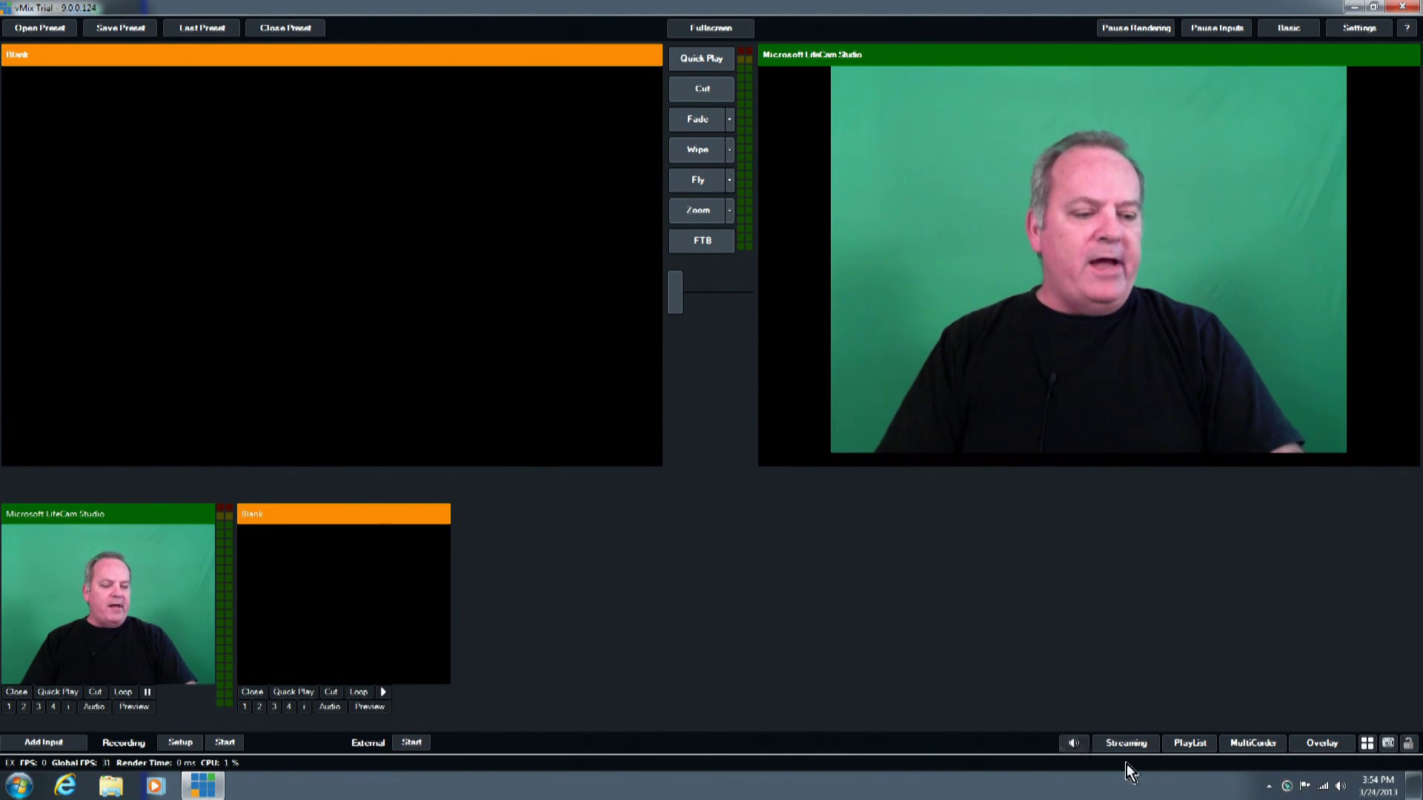
pyautogui.click(1079, 744)
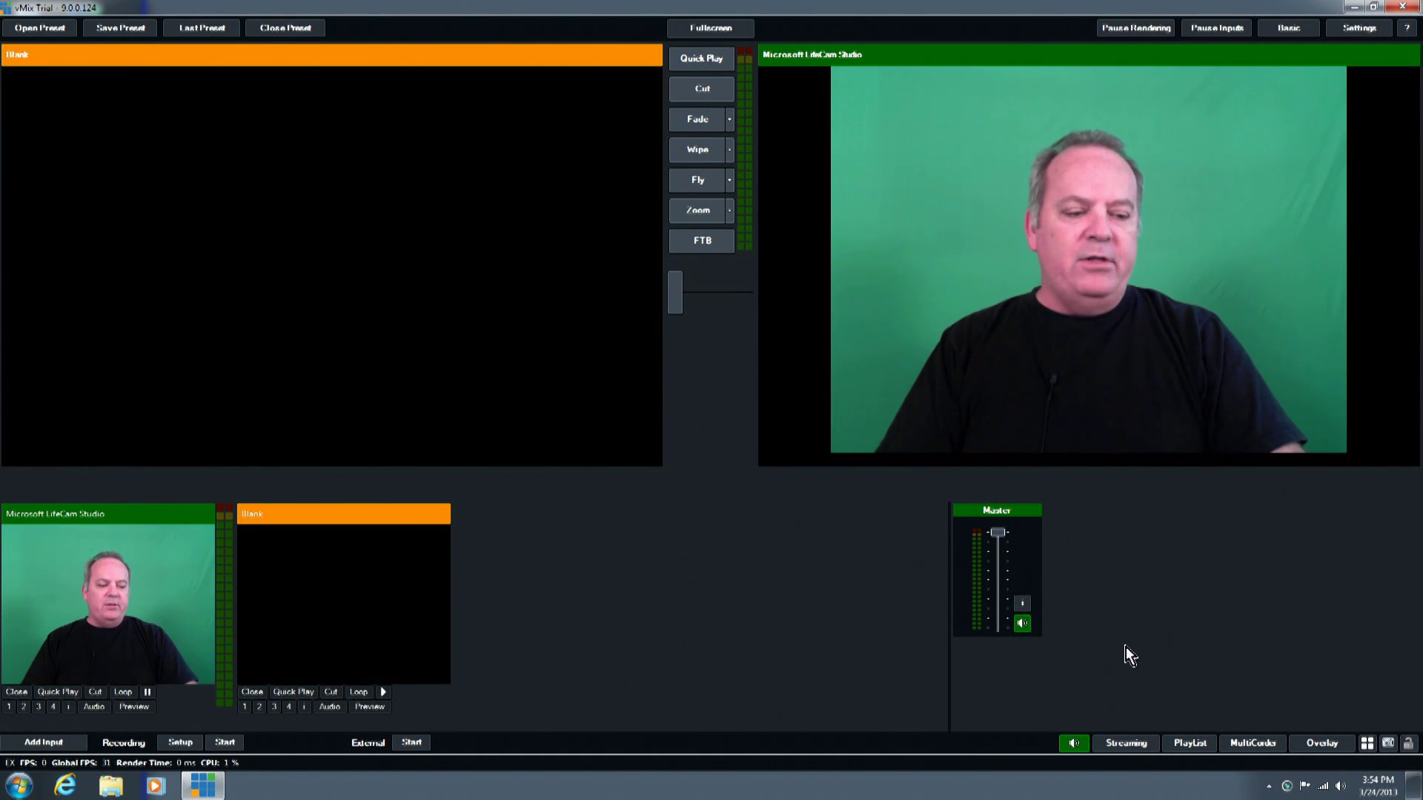
pyautogui.click(1085, 742)
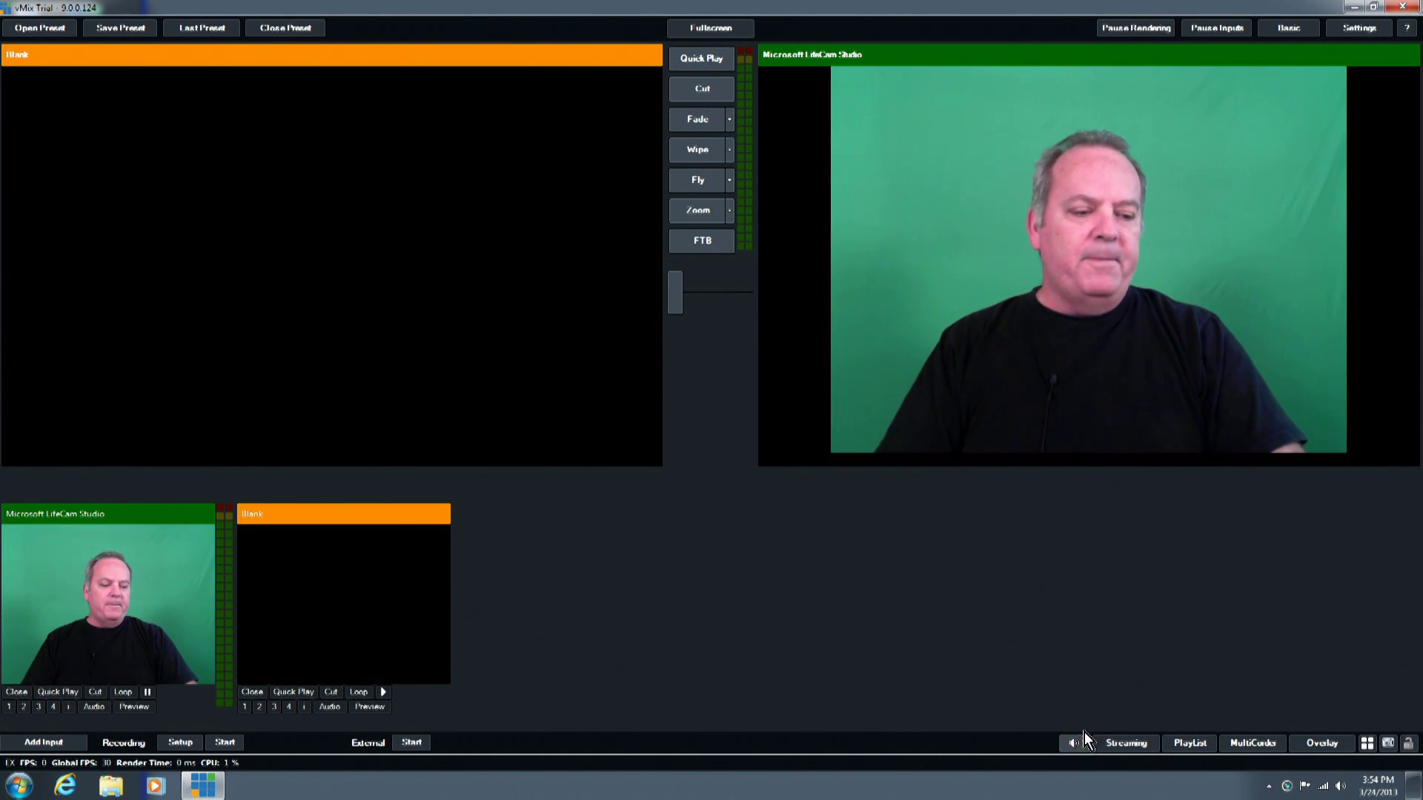
# Examine the streaming settings, including the URL, authentication and profile options, and close them without saving
pyautogui.click(1133, 748)
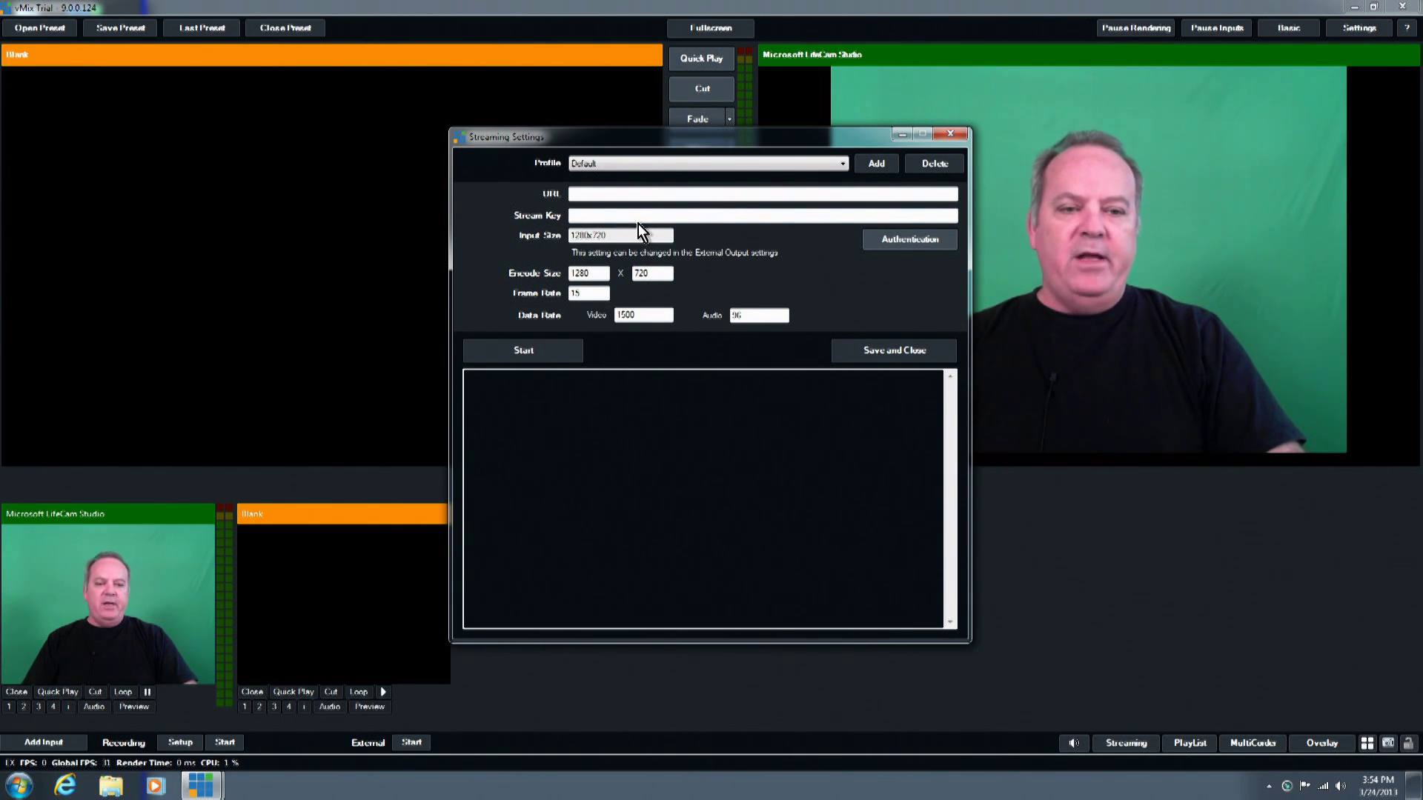
pyautogui.click(592, 194)
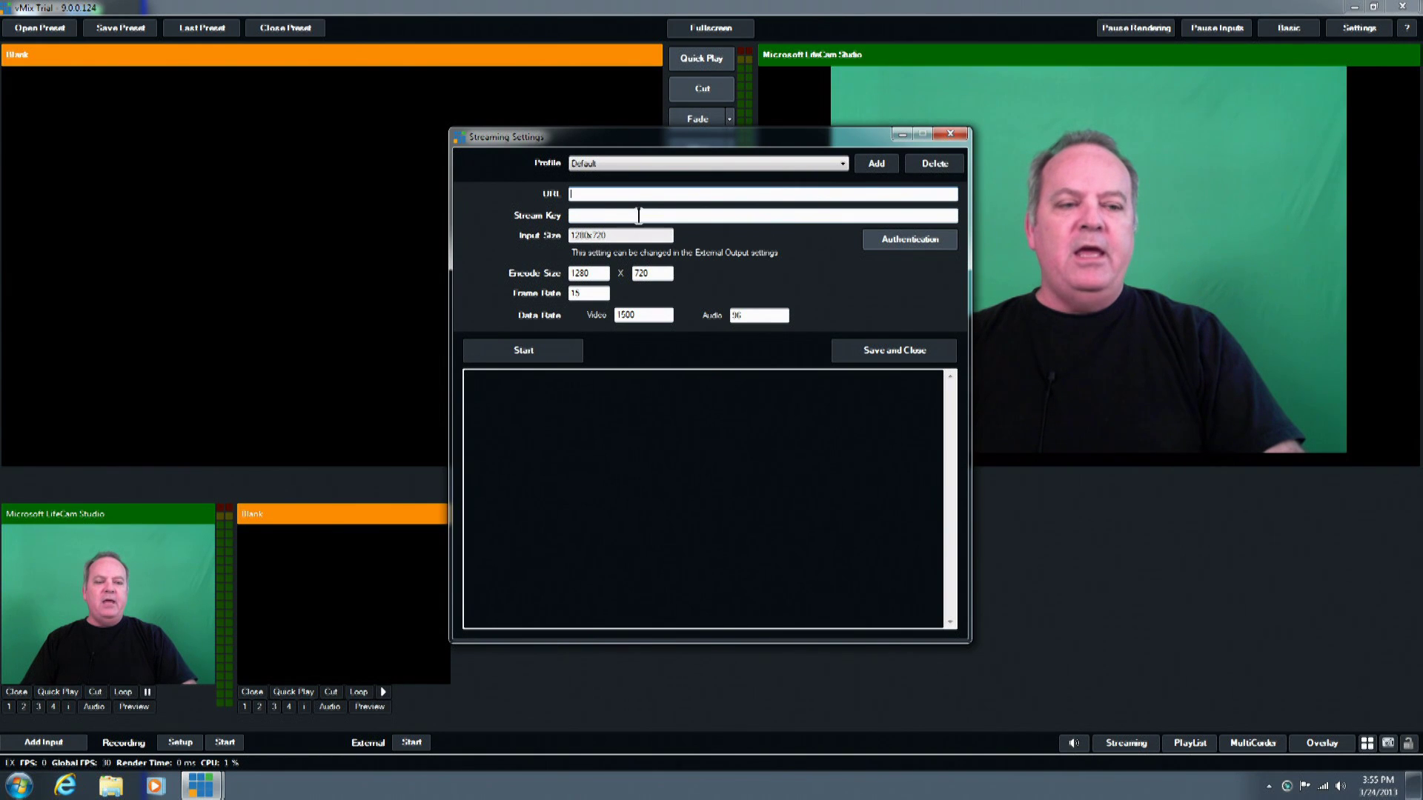
pyautogui.click(883, 245)
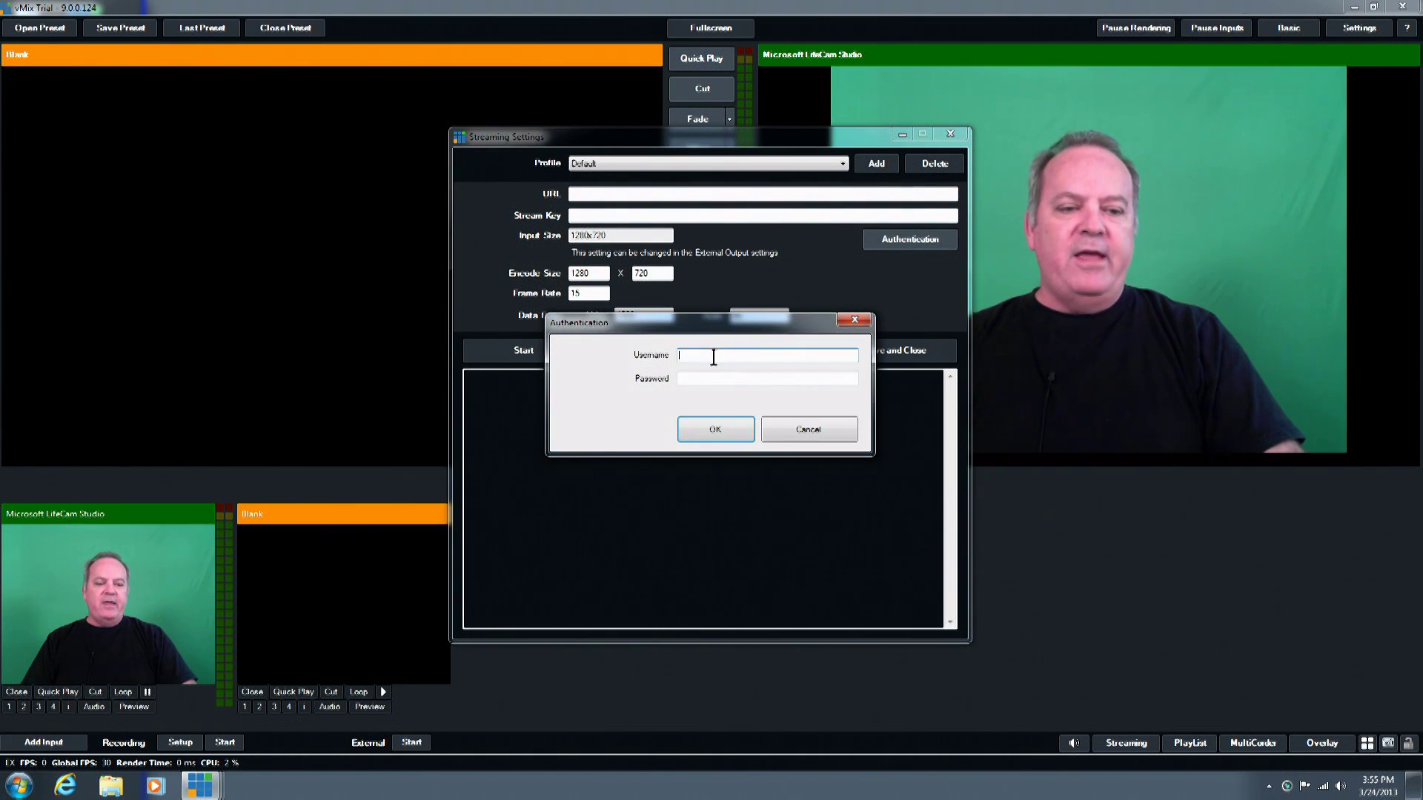
pyautogui.click(814, 432)
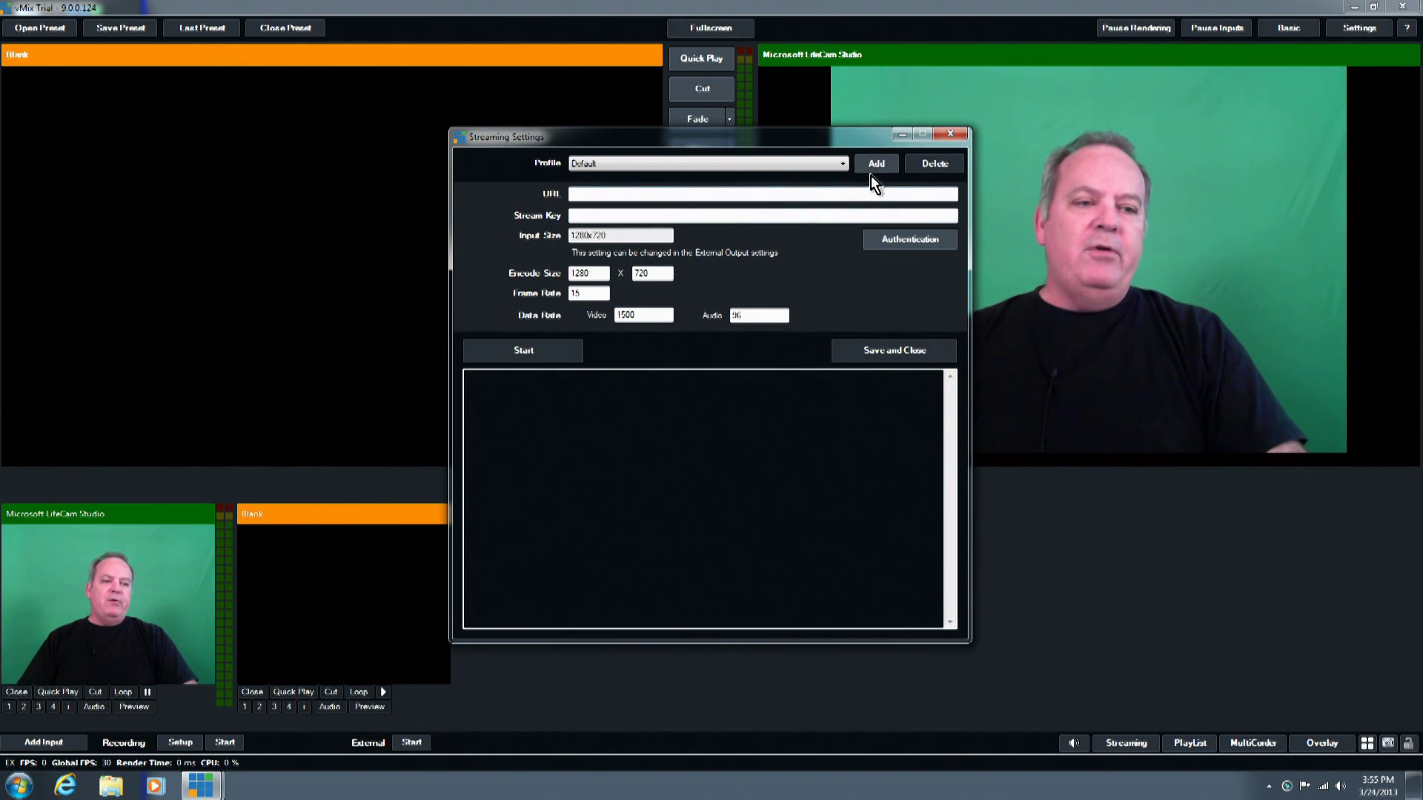
pyautogui.click(842, 164)
pyautogui.click(845, 297)
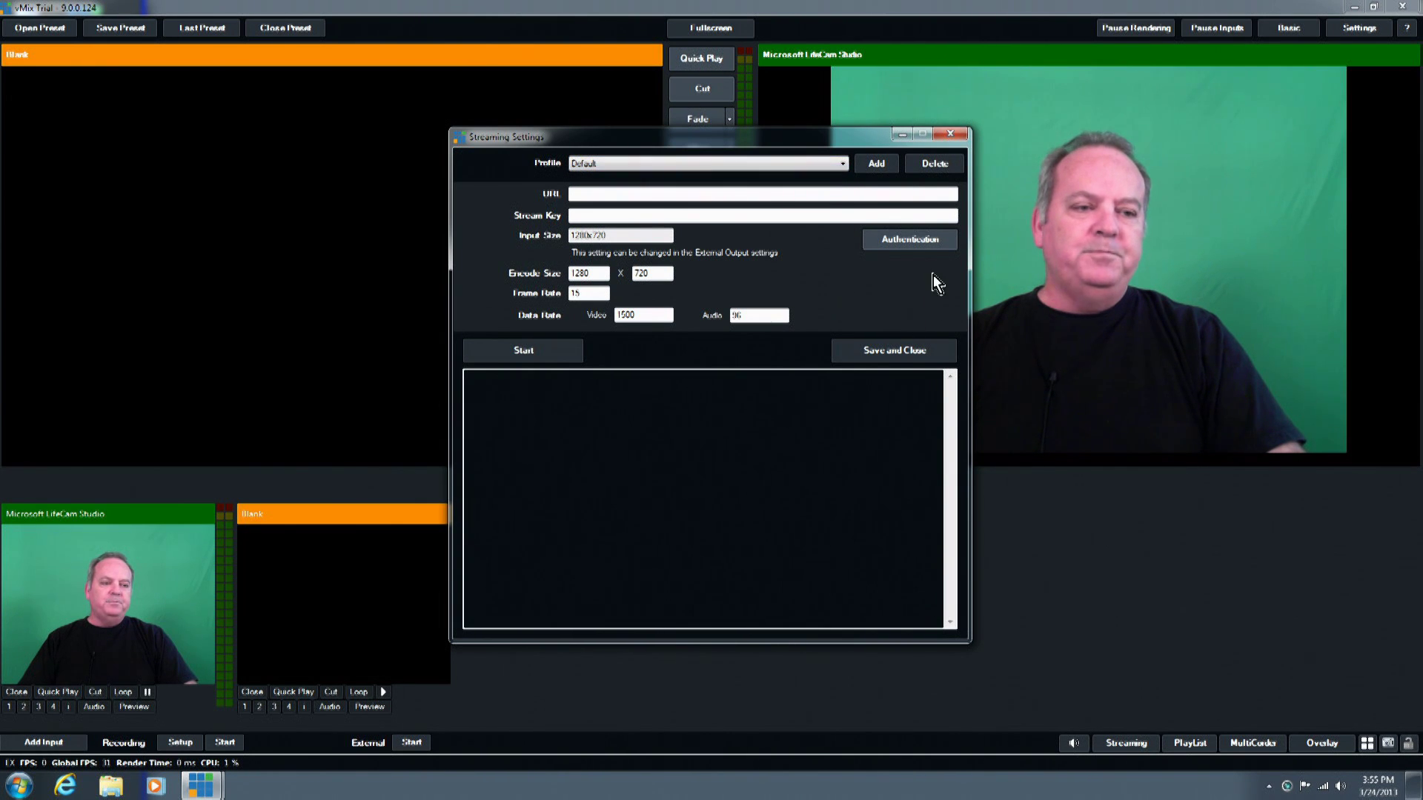
pyautogui.click(952, 135)
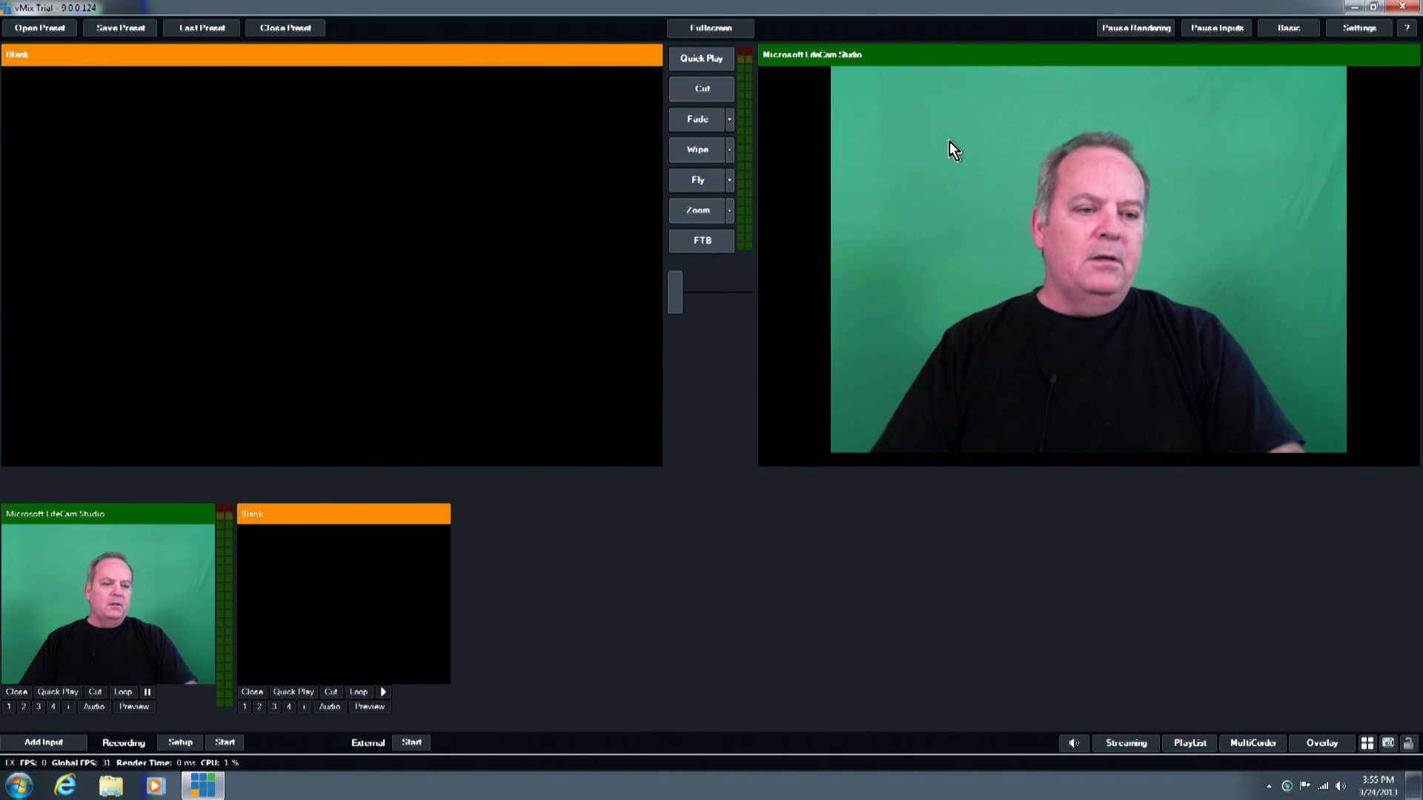
# Examine the MultiCorder options and the type and effect choices for overlay 1, closing both without changes
pyautogui.click(1260, 743)
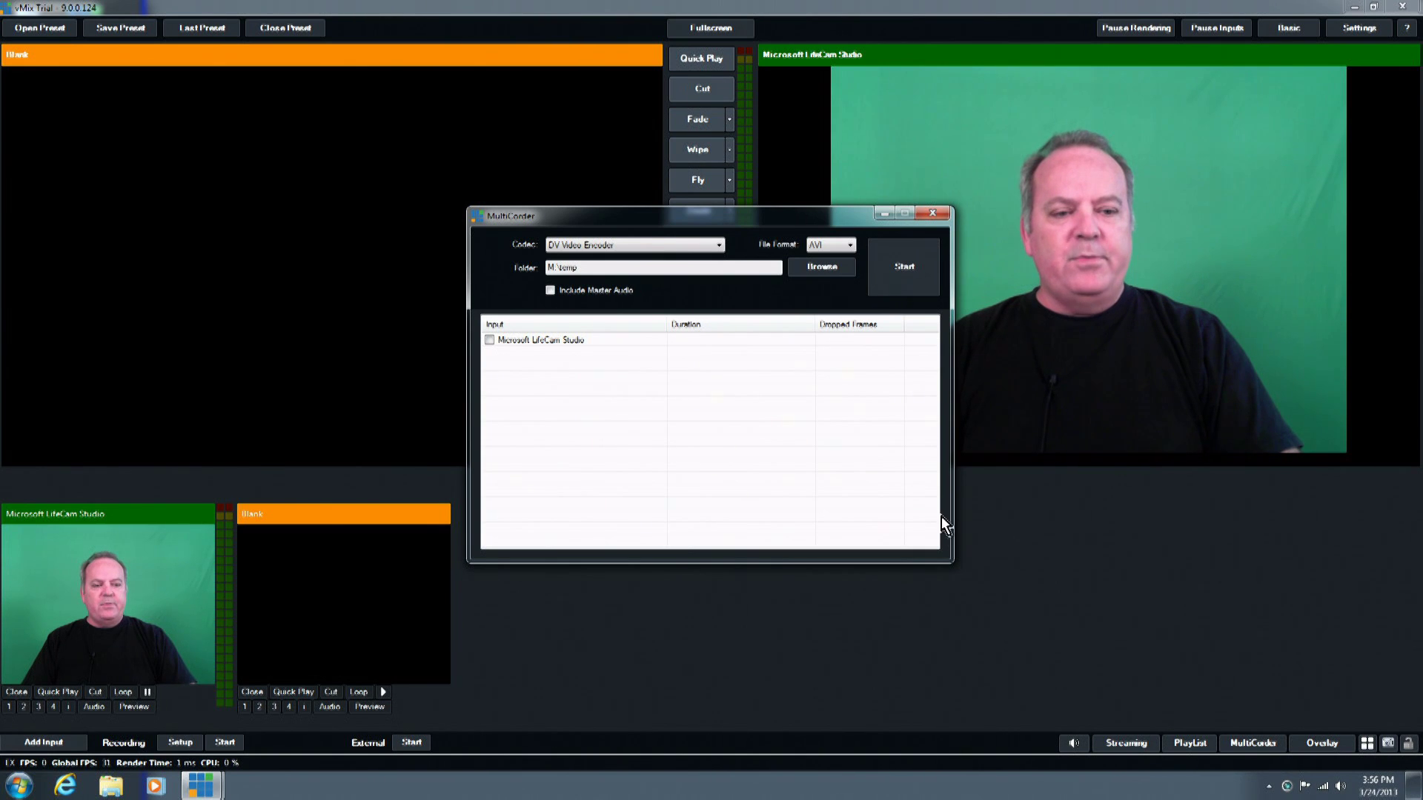
pyautogui.click(932, 214)
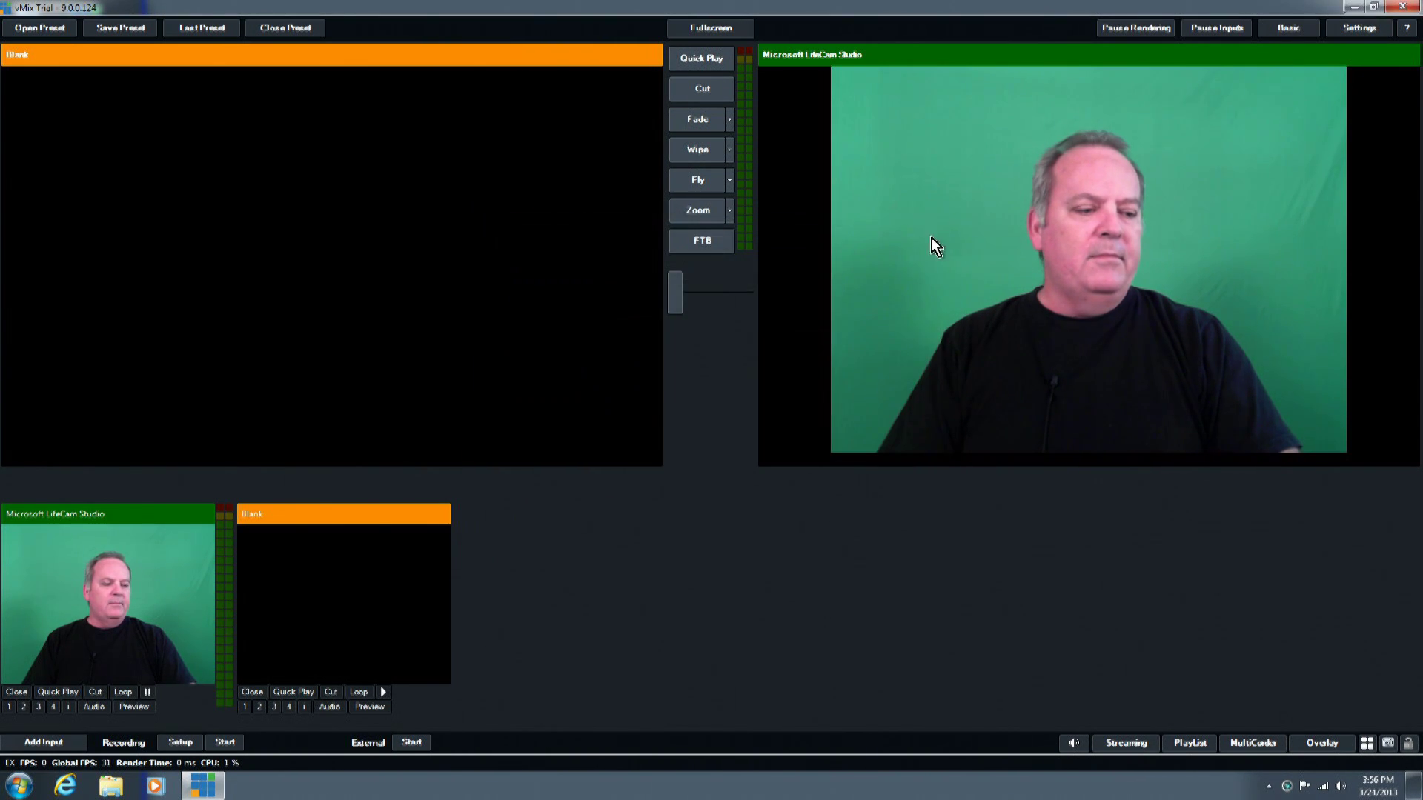
pyautogui.click(1332, 743)
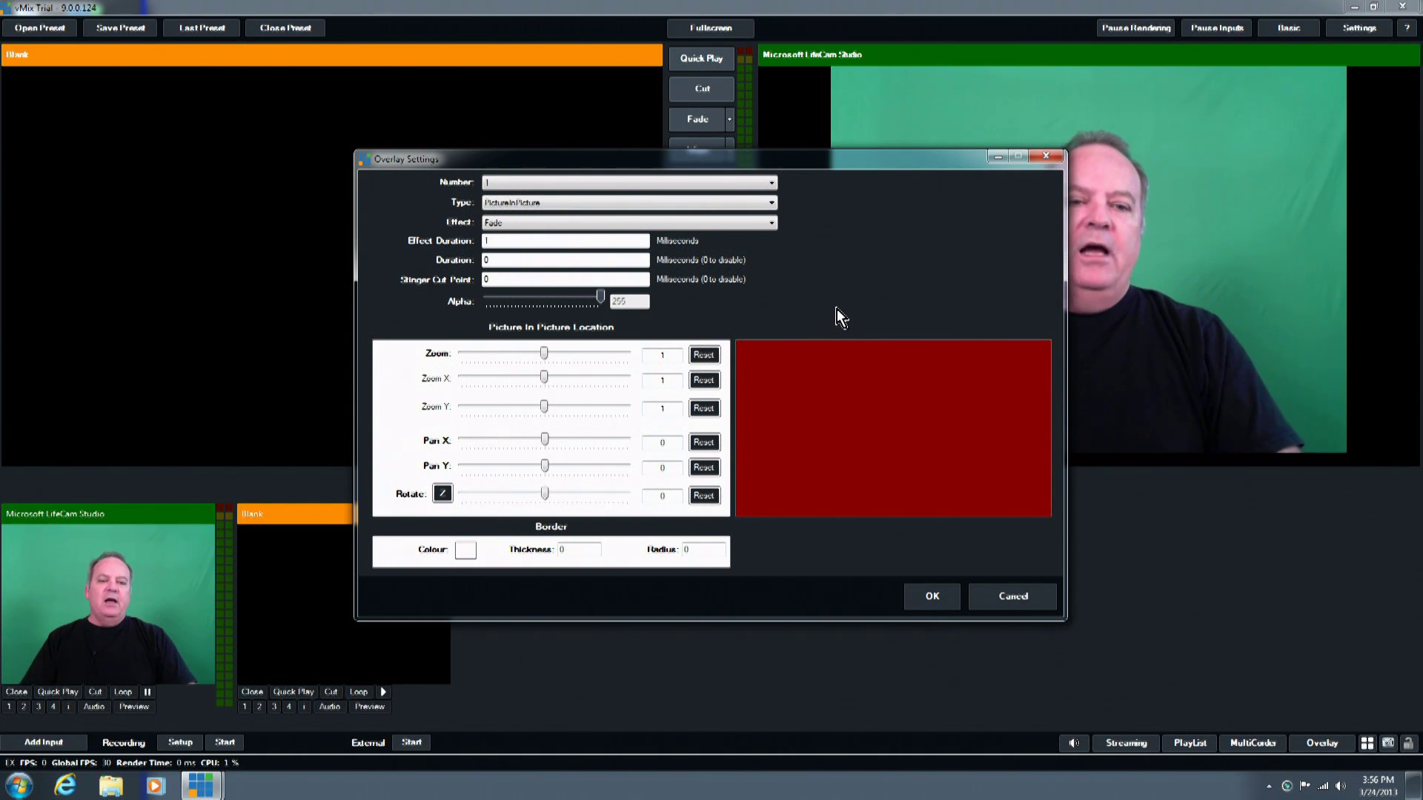
pyautogui.click(543, 203)
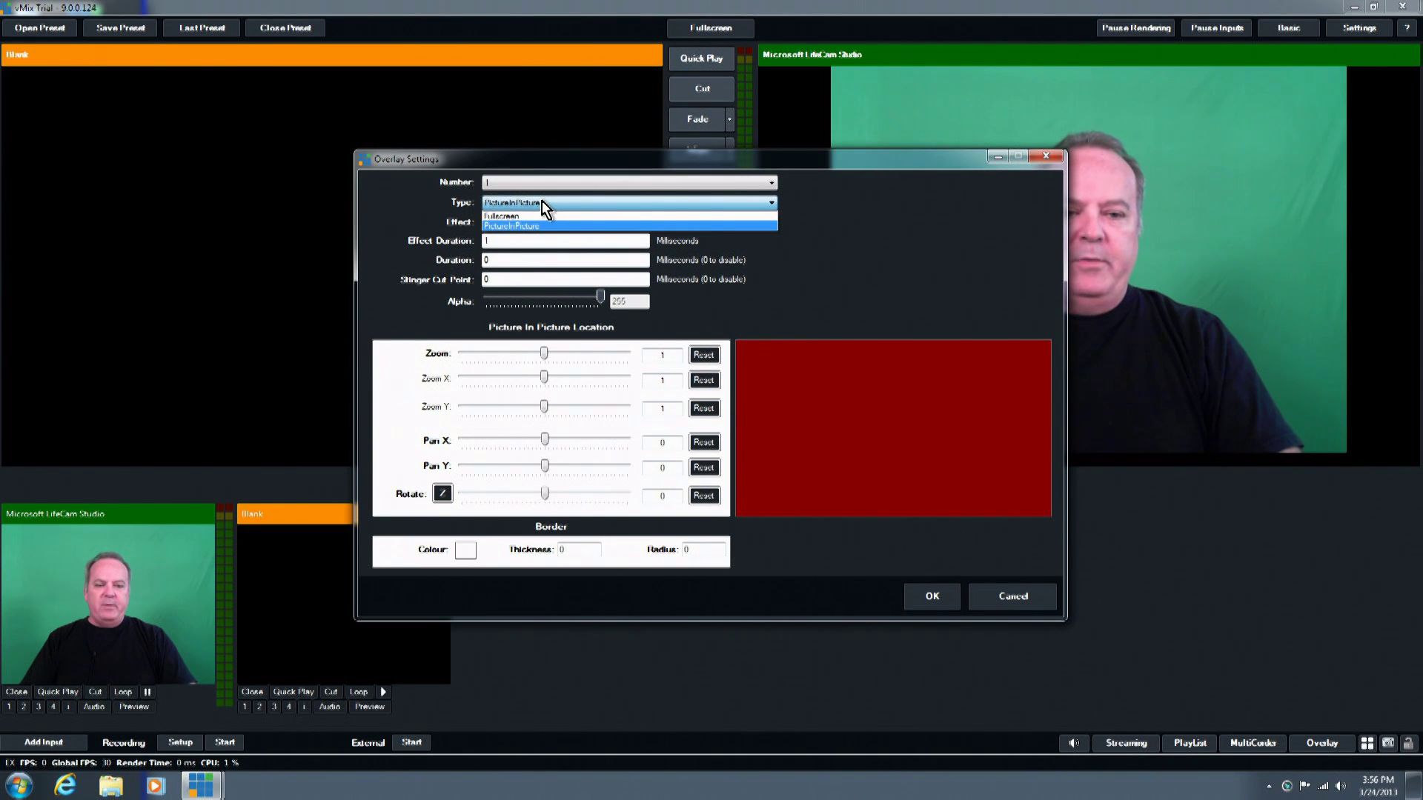
pyautogui.click(541, 201)
pyautogui.click(590, 224)
pyautogui.click(590, 223)
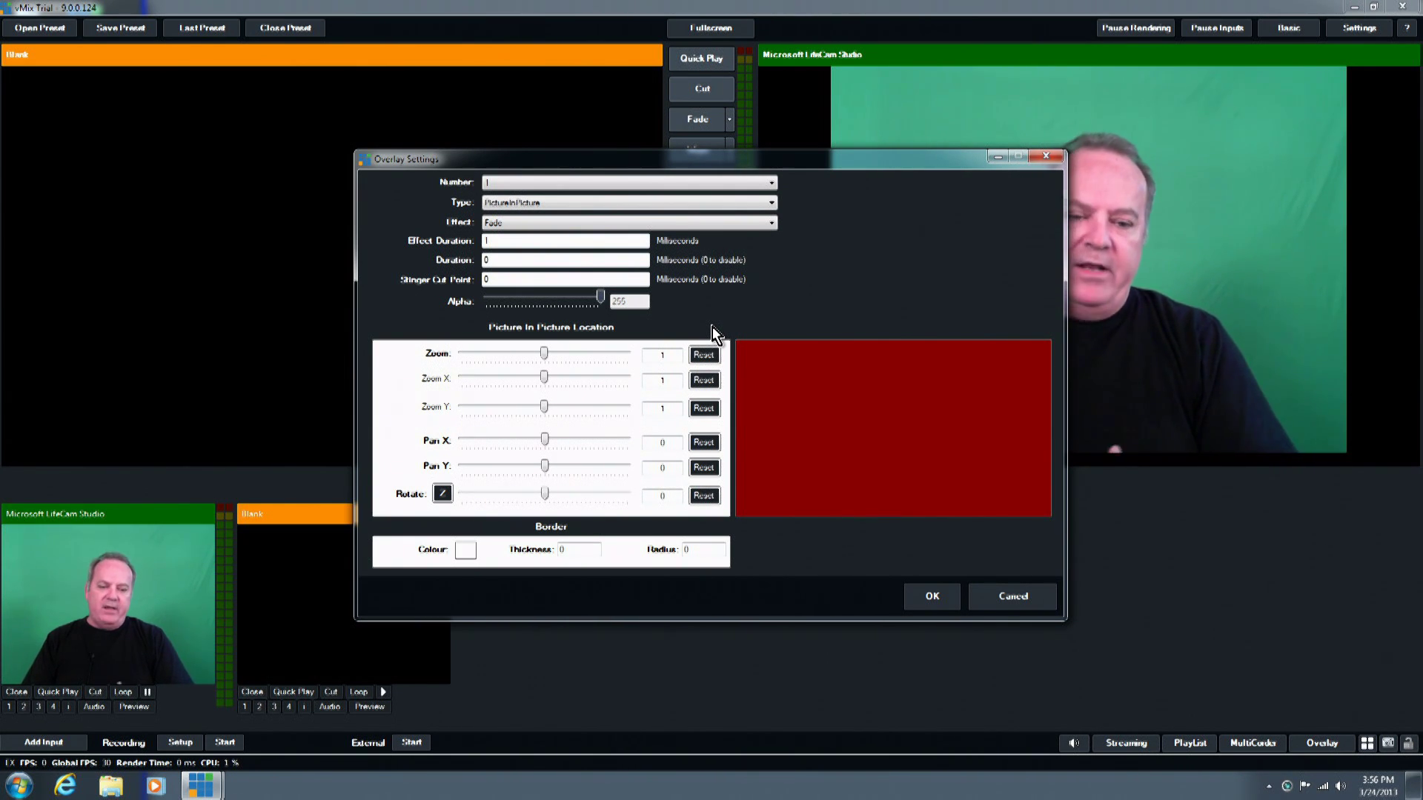
pyautogui.click(1017, 596)
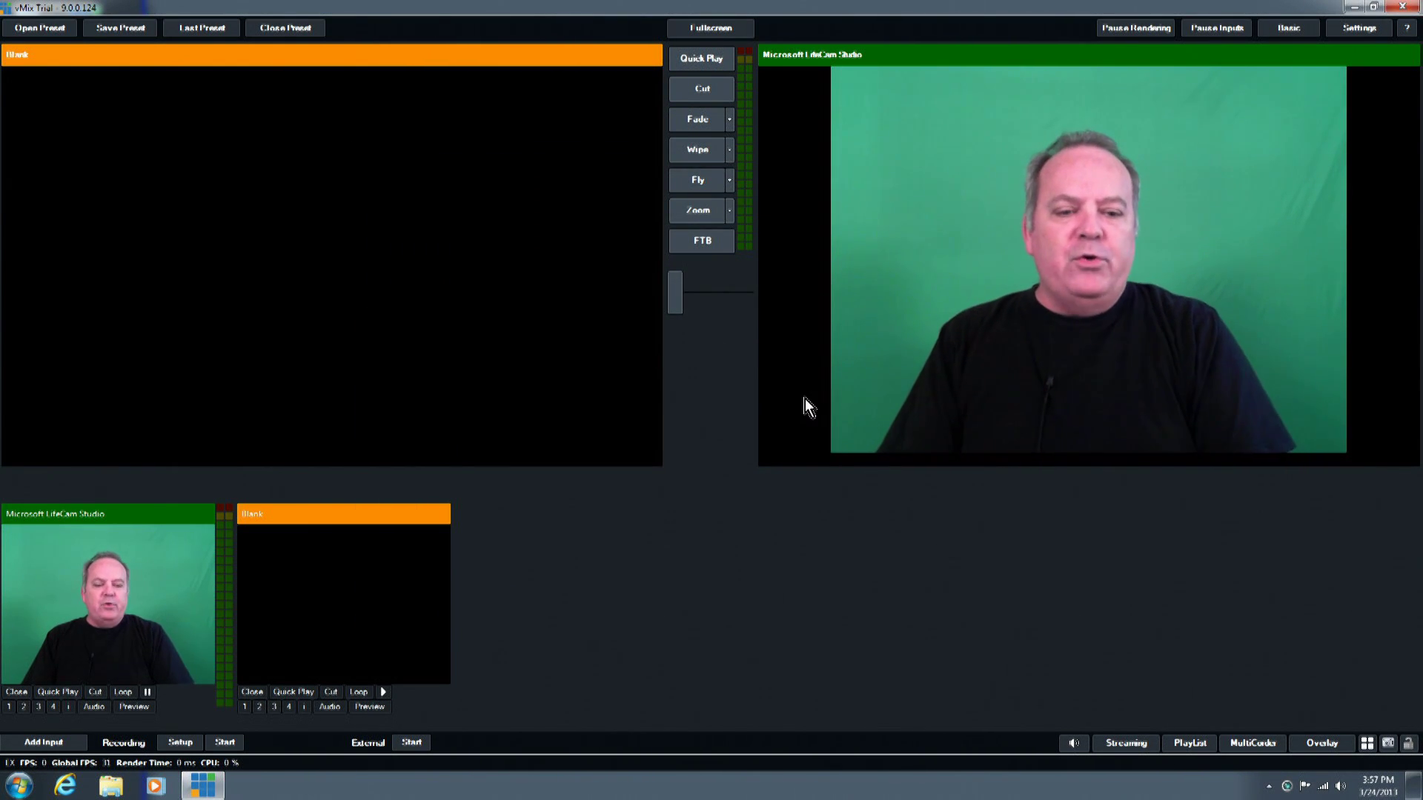